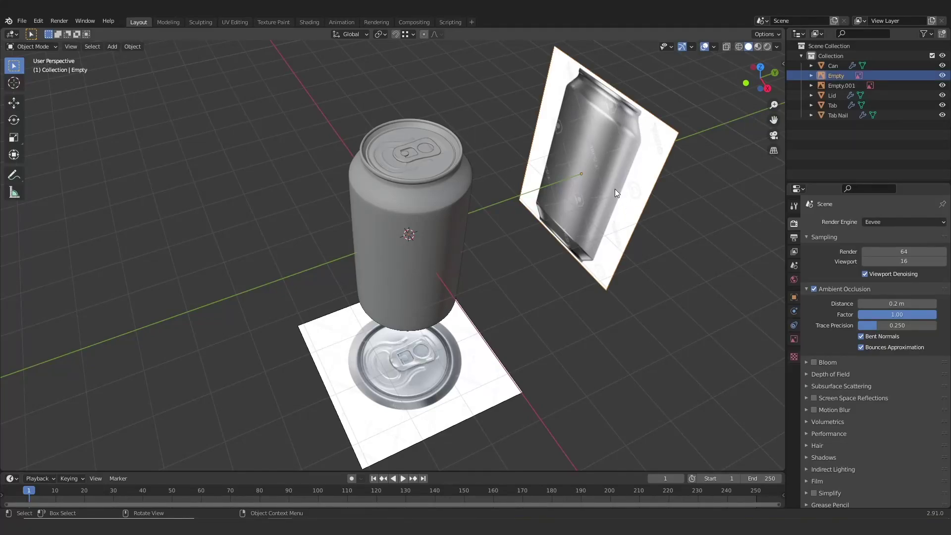
Step: Delete the two reference images, the side view behind the can and the lid view below it
{"action": "key", "text": "Delete"}
{"action": "left_click", "coordinate": [435, 380]}
{"action": "key", "text": "Delete"}
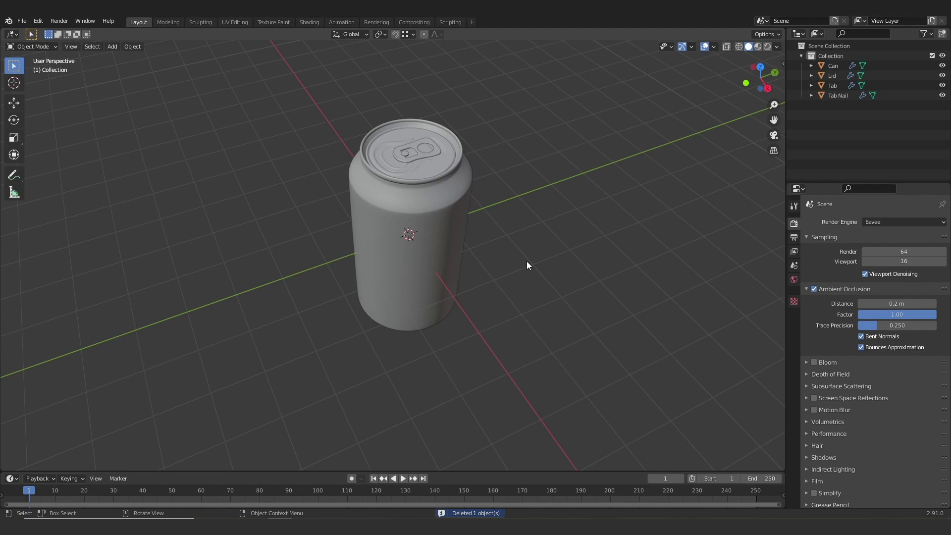
Step: Select the can body and open its mesh in the UV Editing workspace
{"action": "left_click", "coordinate": [403, 218]}
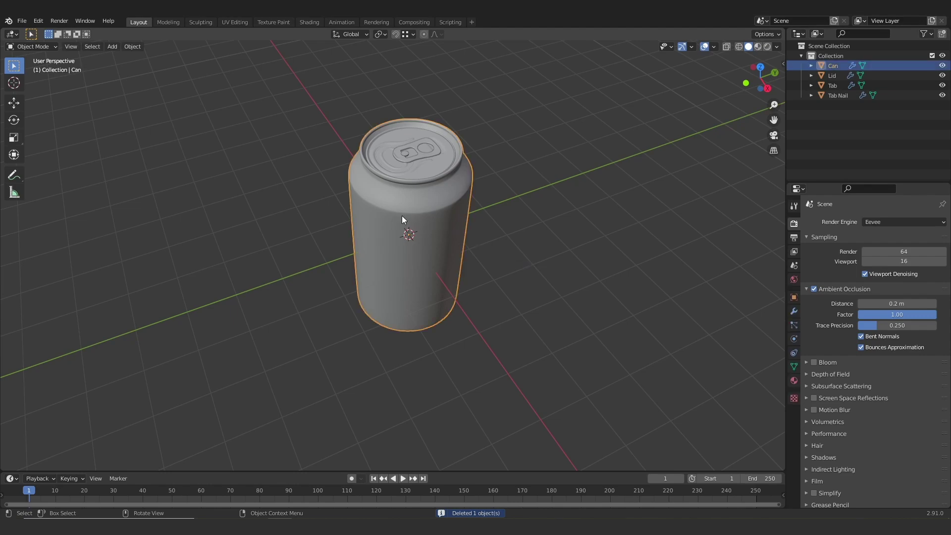
{"action": "left_click", "coordinate": [238, 22]}
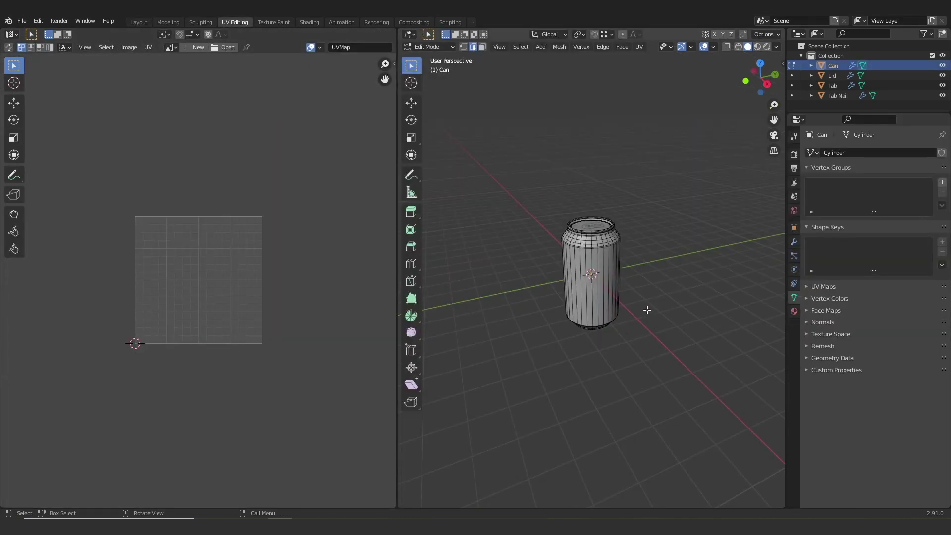
Step: Mark the edge loops directly under the can's top rim and around its lower bend as seams
{"action": "scroll", "coordinate": [617, 263], "scroll_direction": "up", "scroll_amount": 6}
{"action": "middle_click_drag", "start_coordinate": [618, 263], "coordinate": [635, 246]}
{"action": "scroll", "coordinate": [636, 246], "scroll_direction": "up", "scroll_amount": 4}
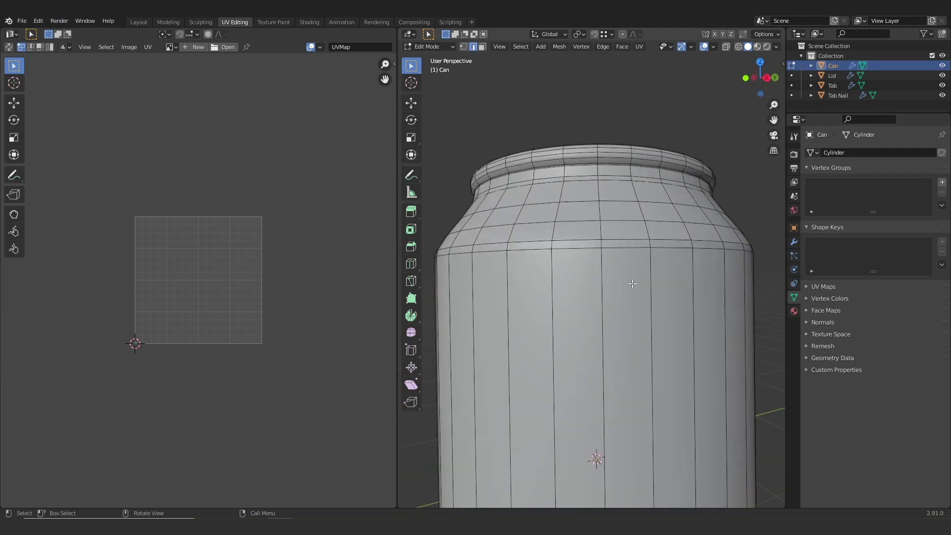
{"action": "scroll", "coordinate": [635, 246], "scroll_direction": "up", "scroll_amount": 4}
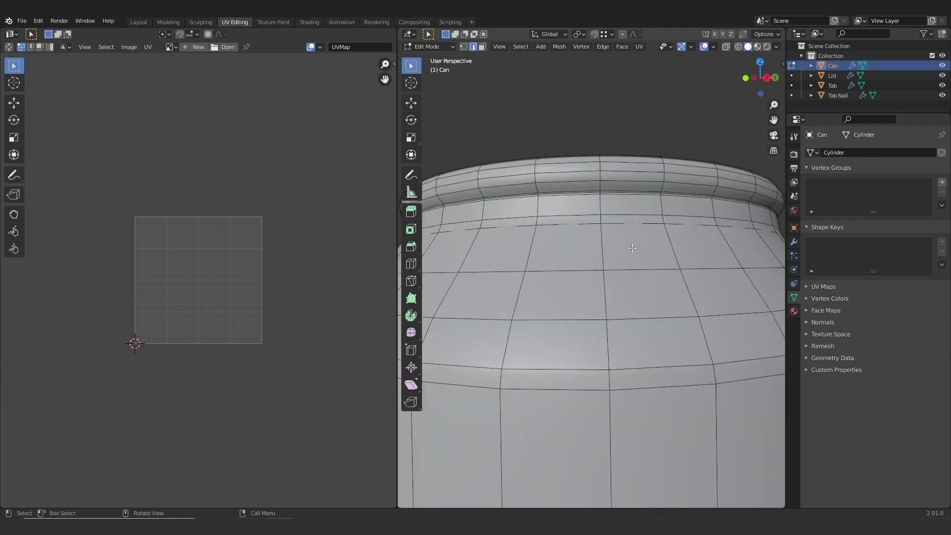
{"action": "left_click", "coordinate": [608, 177], "text": "alt"}
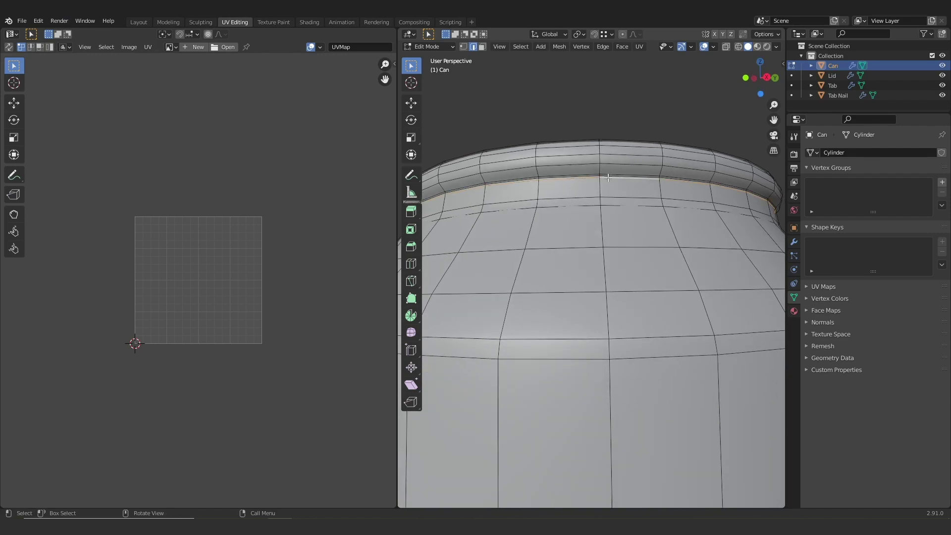
{"action": "scroll", "coordinate": [608, 177], "scroll_direction": "down", "scroll_amount": 5}
{"action": "middle_click_drag", "start_coordinate": [594, 439], "coordinate": [616, 293], "text": "shift"}
{"action": "scroll", "coordinate": [616, 293], "scroll_direction": "up", "scroll_amount": 3}
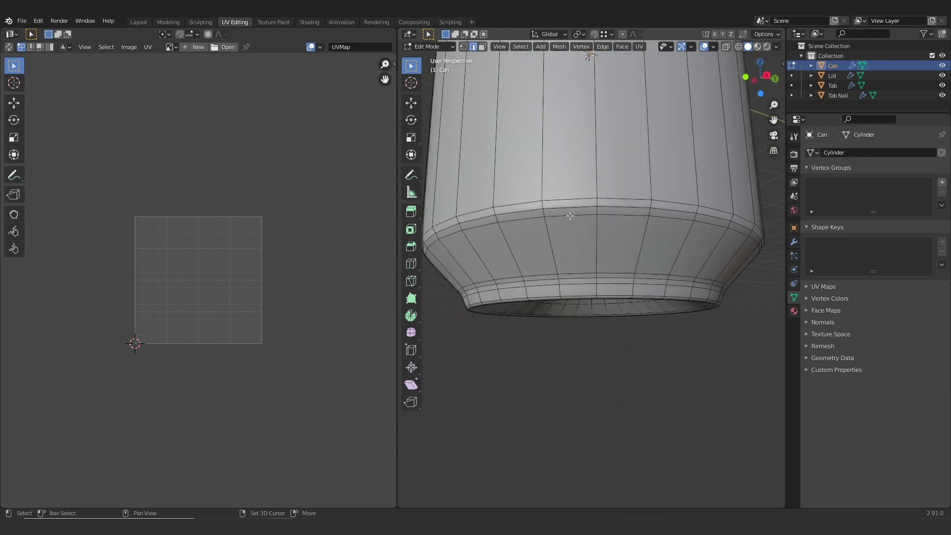
{"action": "left_click", "coordinate": [596, 219], "text": "alt+shift"}
{"action": "scroll", "coordinate": [595, 219], "scroll_direction": "down", "scroll_amount": 5}
{"action": "middle_click_drag", "start_coordinate": [596, 219], "coordinate": [618, 286]}
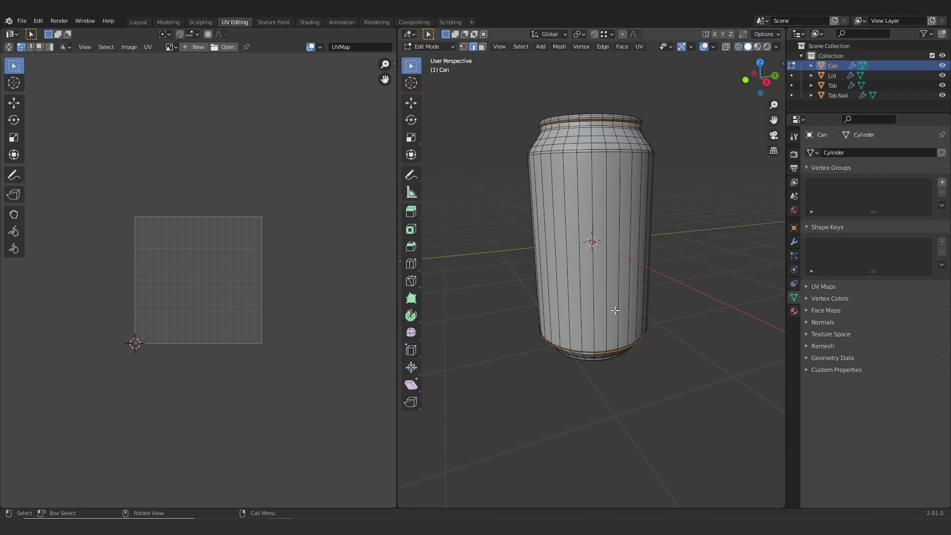
{"action": "right_click", "coordinate": [592, 155]}
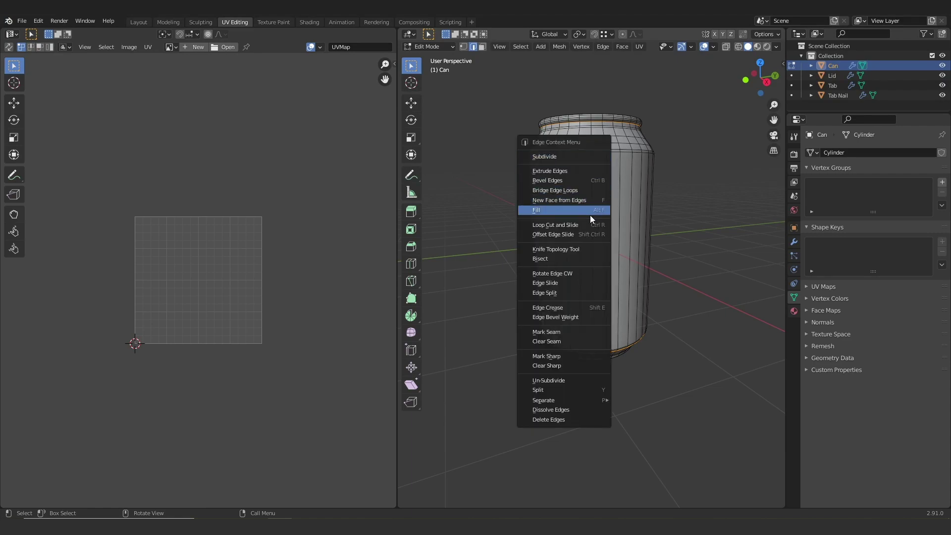
{"action": "left_click", "coordinate": [571, 332]}
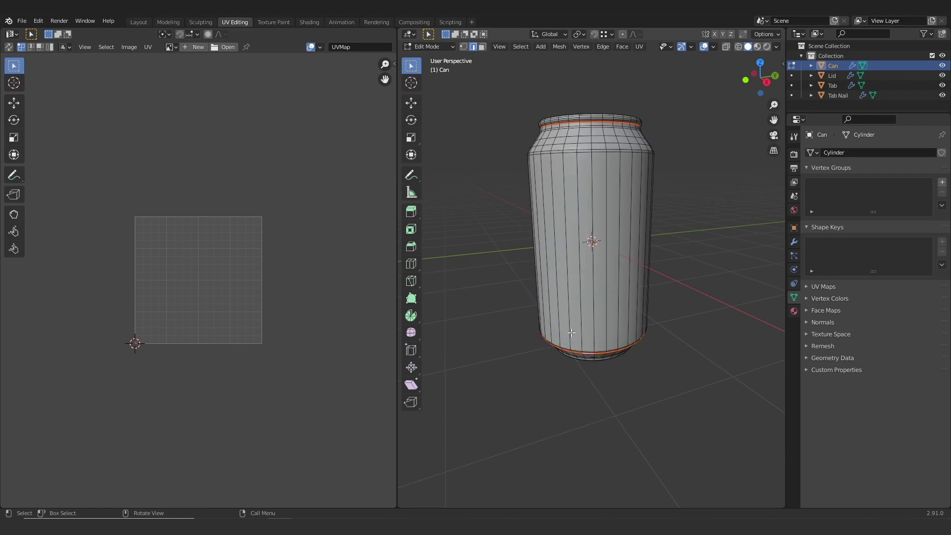
Step: Mark one vertical line of edges on the can's side as a seam, joining the upper and lower seams
{"action": "scroll", "coordinate": [602, 123], "scroll_direction": "up", "scroll_amount": 5}
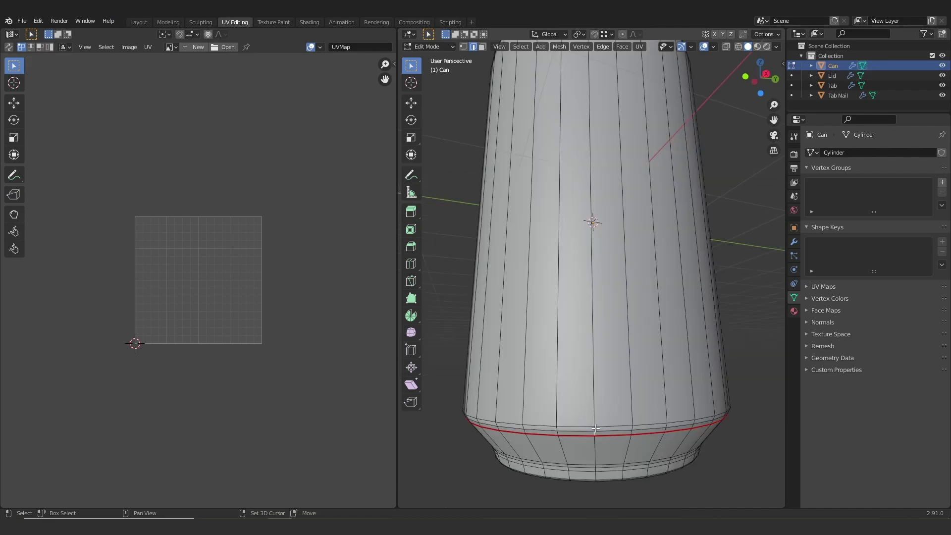
{"action": "left_click", "coordinate": [593, 411], "text": "alt"}
{"action": "scroll", "coordinate": [613, 322], "scroll_direction": "down", "scroll_amount": 6}
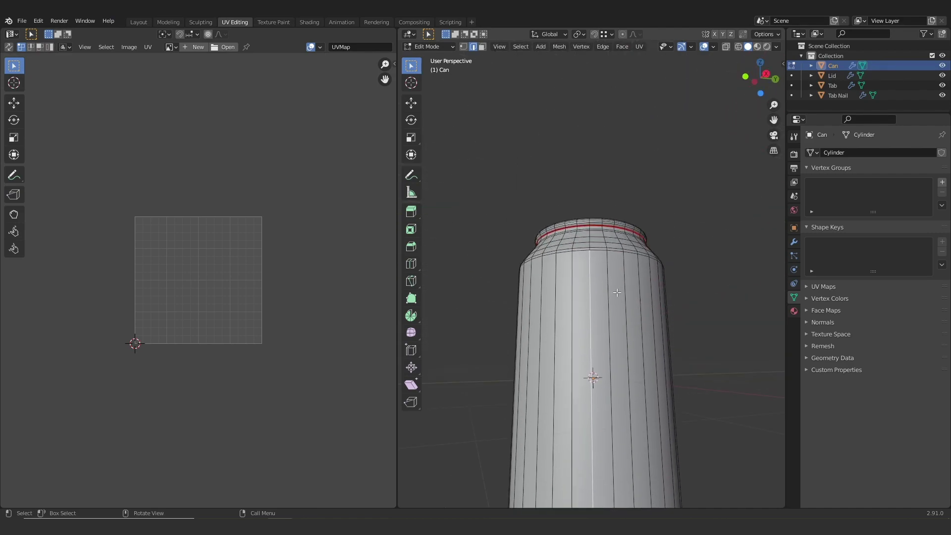
{"action": "scroll", "coordinate": [594, 266], "scroll_direction": "up", "scroll_amount": 4}
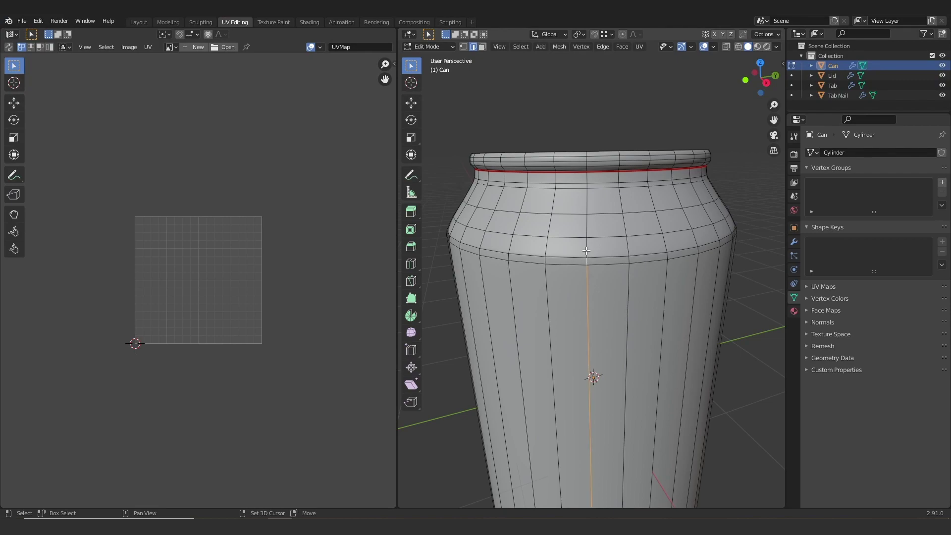
{"action": "left_click", "coordinate": [586, 183], "text": "ctrl"}
{"action": "left_click", "coordinate": [587, 179], "text": "ctrl"}
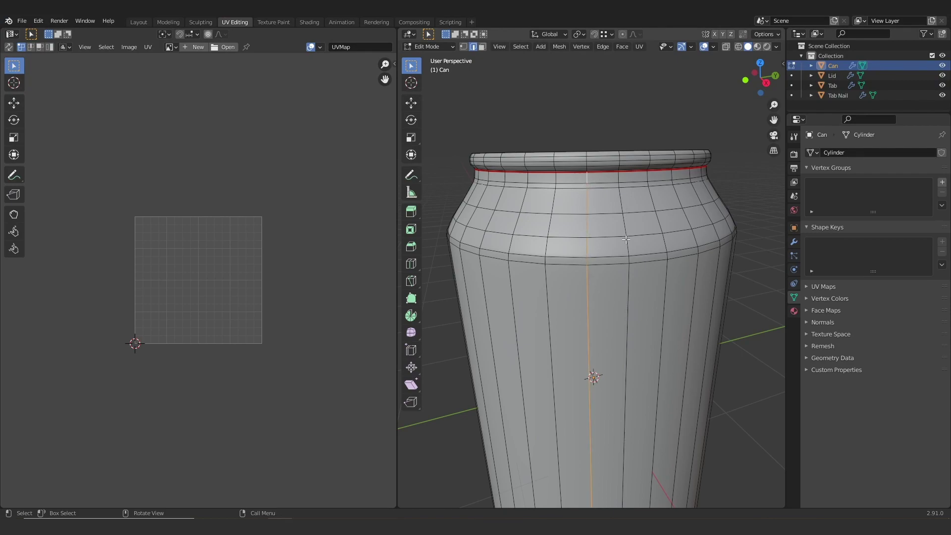
{"action": "right_click", "coordinate": [602, 241]}
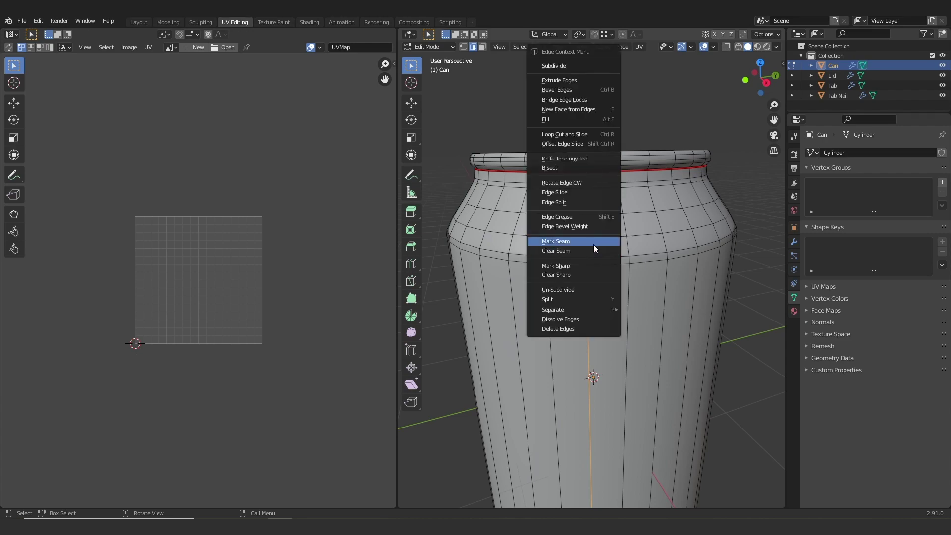
{"action": "left_click", "coordinate": [593, 245]}
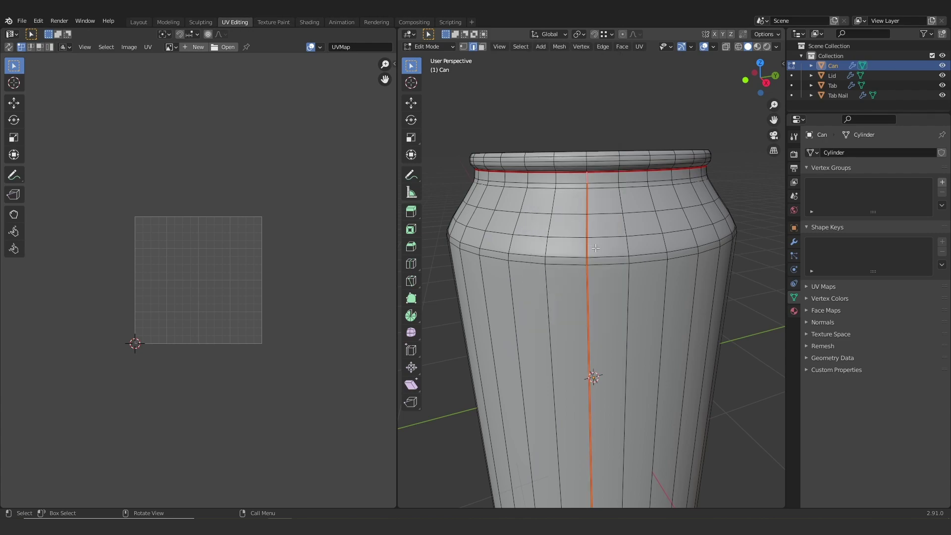
Step: Unwrap the entire can mesh along its marked seams
{"action": "scroll", "coordinate": [595, 247], "scroll_direction": "down", "scroll_amount": 5}
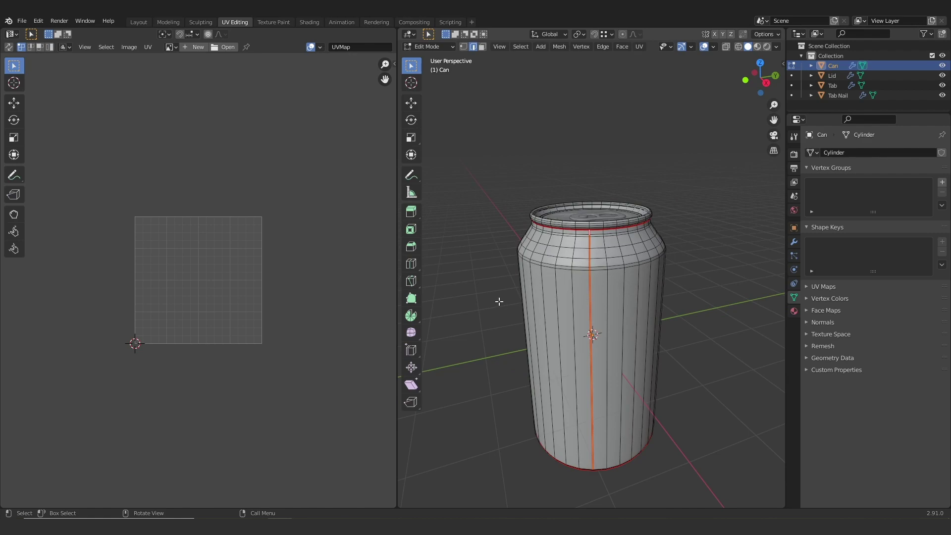
{"action": "key", "text": "a"}
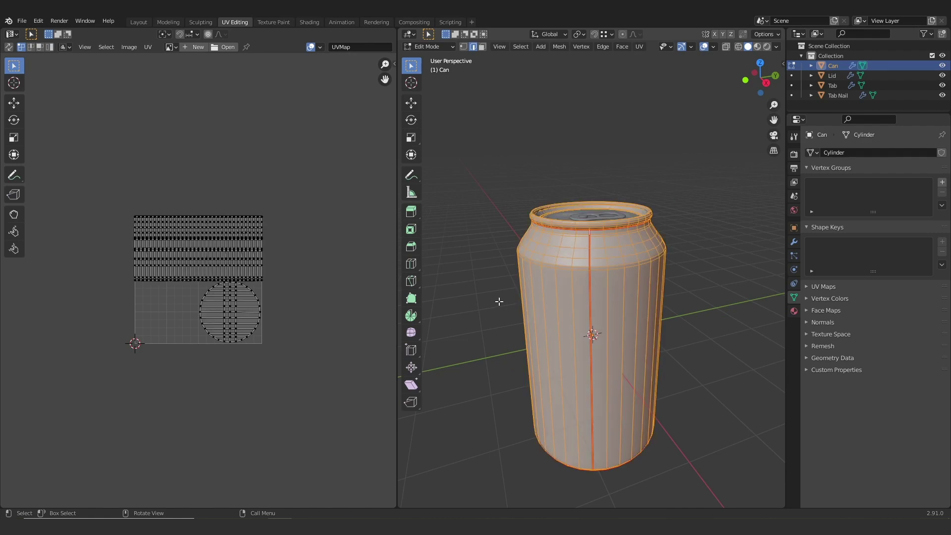
{"action": "left_click", "coordinate": [148, 47]}
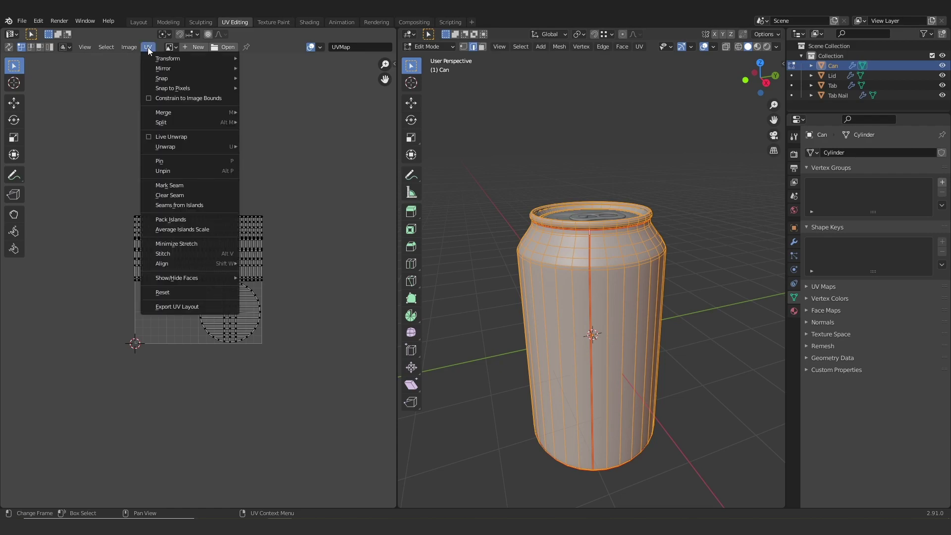
{"action": "mouse_move", "coordinate": [162, 146]}
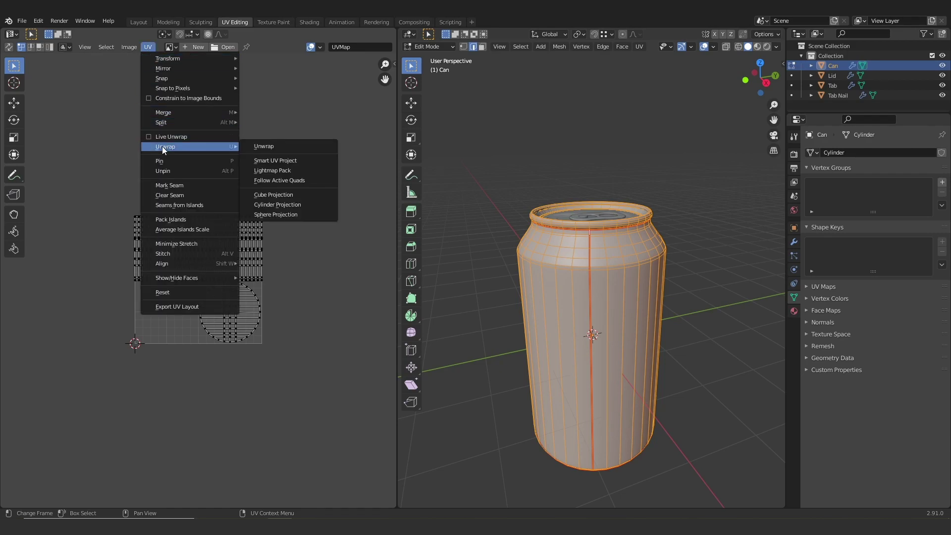
{"action": "left_click", "coordinate": [262, 147]}
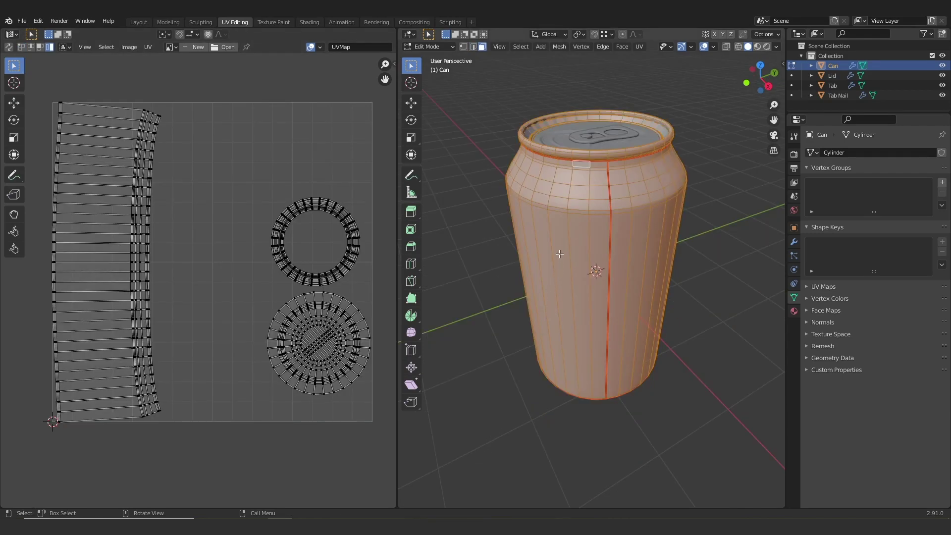
Step: Unwrap a single tall face on the can's side by itself to get a straight rectangular UV
{"action": "left_click", "coordinate": [561, 248]}
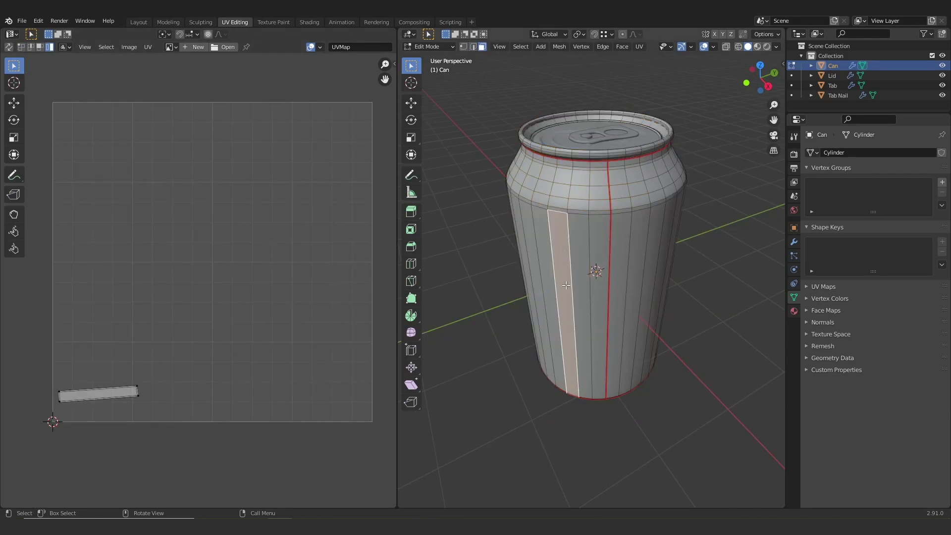
{"action": "middle_click_drag", "start_coordinate": [566, 285], "coordinate": [573, 291]}
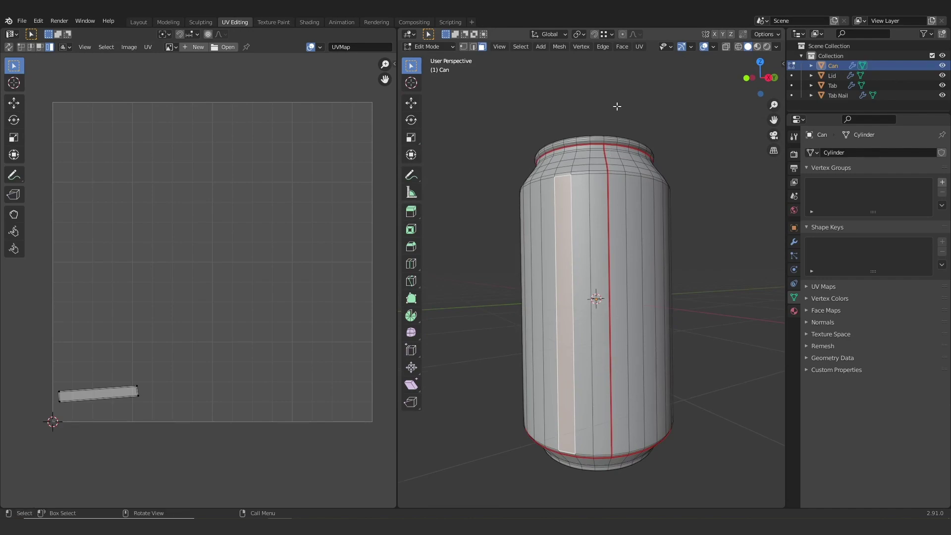
{"action": "left_click", "coordinate": [639, 46]}
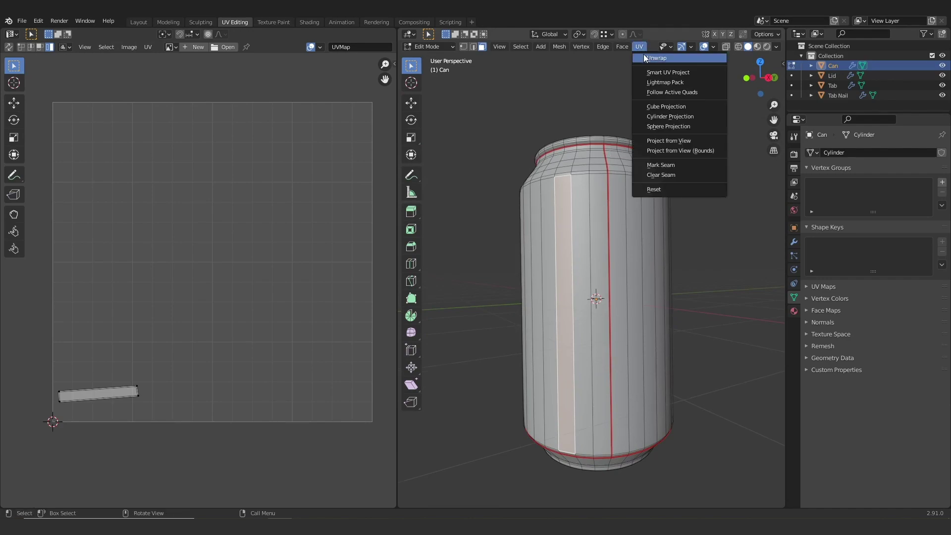
{"action": "left_click", "coordinate": [649, 58]}
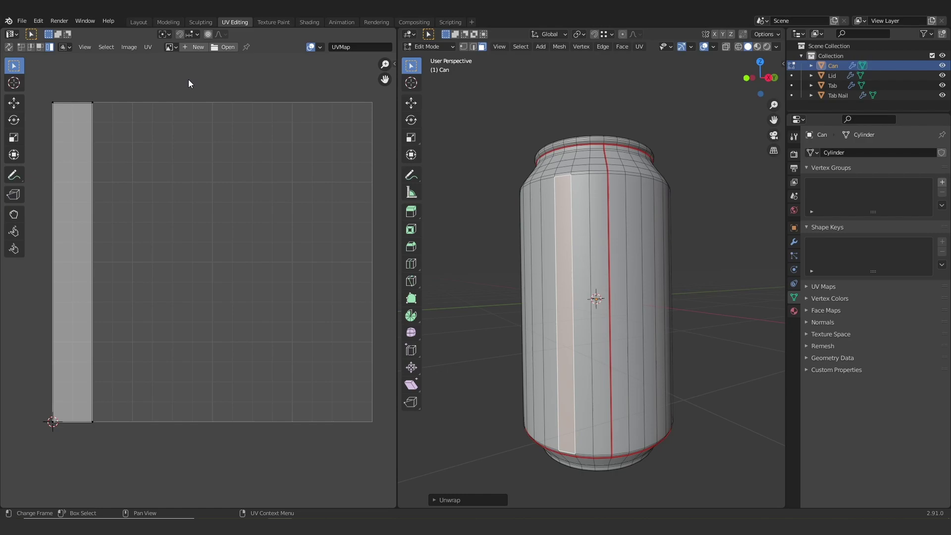
Step: Straighten the can's side-wall UV island with Follow Active Quads, using the Length Average edge length mode
{"action": "key", "text": "a"}
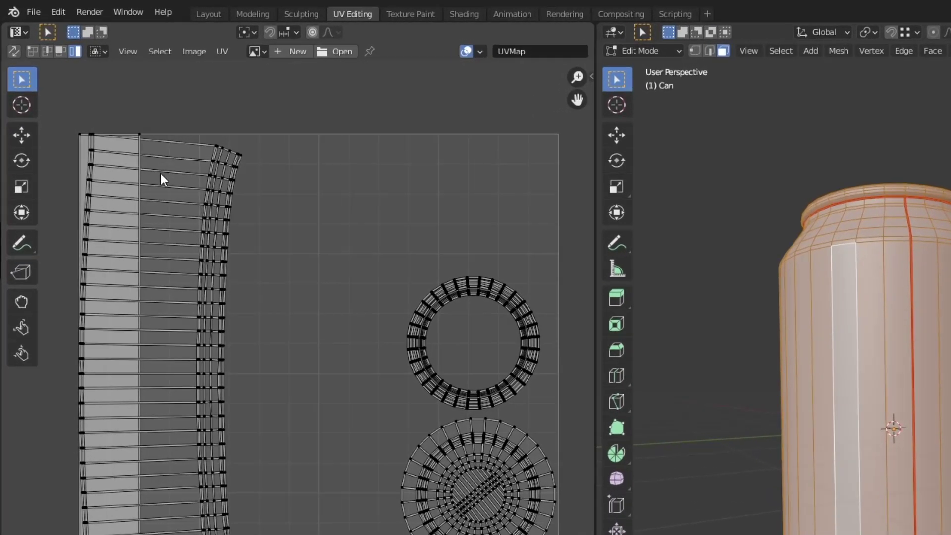
{"action": "left_click", "coordinate": [162, 174]}
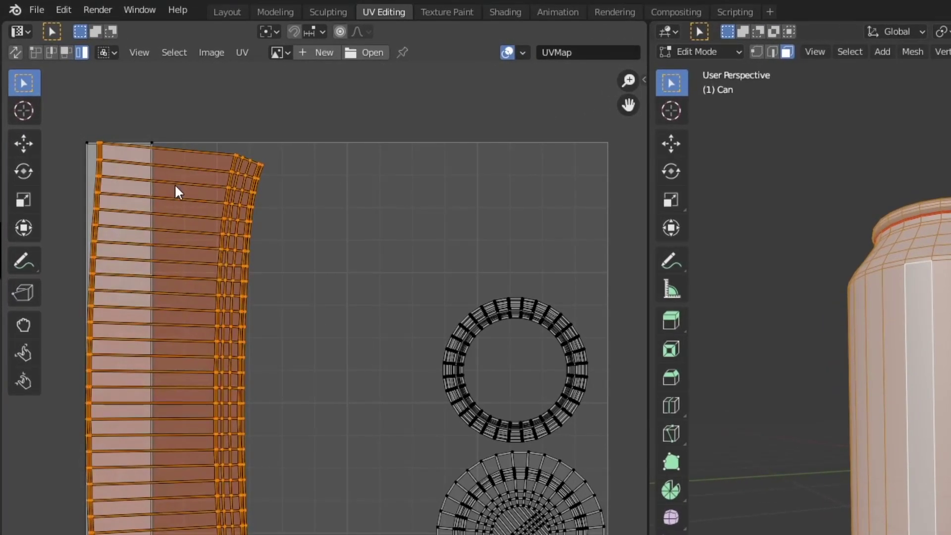
{"action": "key", "text": "u"}
{"action": "left_click", "coordinate": [204, 195]}
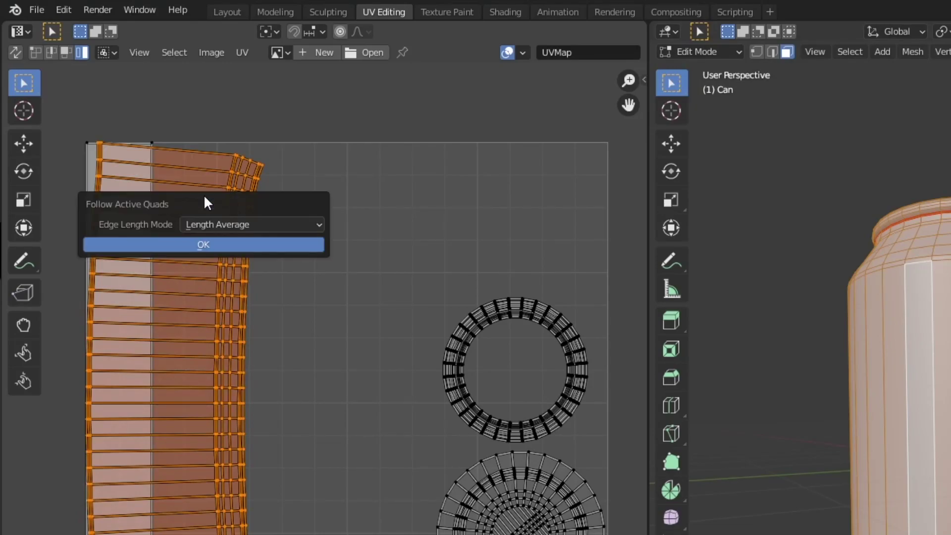
{"action": "left_click", "coordinate": [203, 244]}
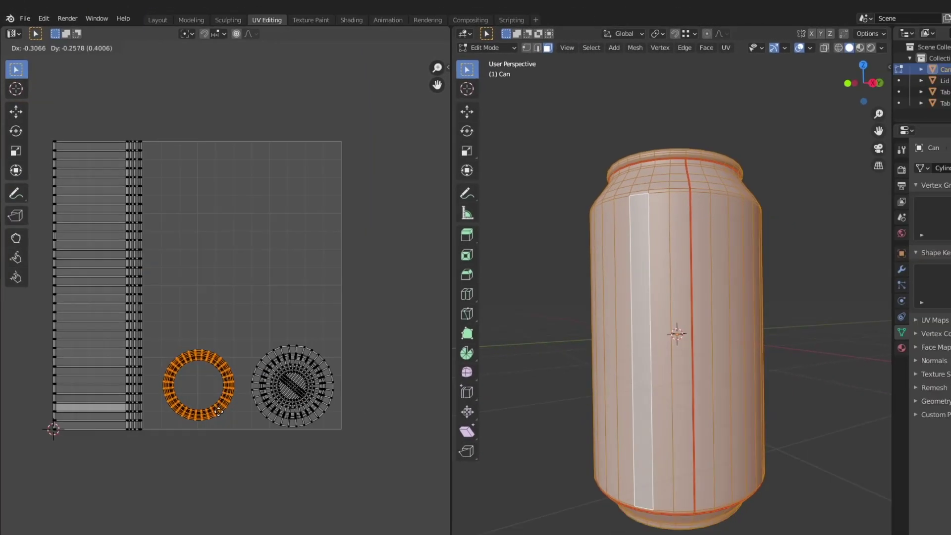
Step: Move the ring-shaped and disc-shaped UV islands next to each other along the lower edge of the UV square
{"action": "left_click", "coordinate": [247, 371]}
{"action": "left_click", "coordinate": [253, 310]}
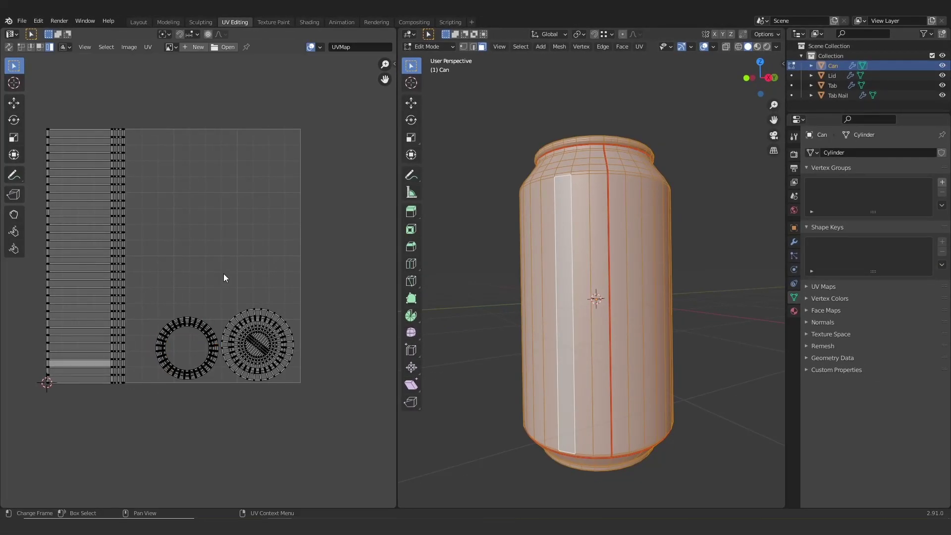
{"action": "middle_click_drag", "start_coordinate": [713, 317], "coordinate": [741, 380]}
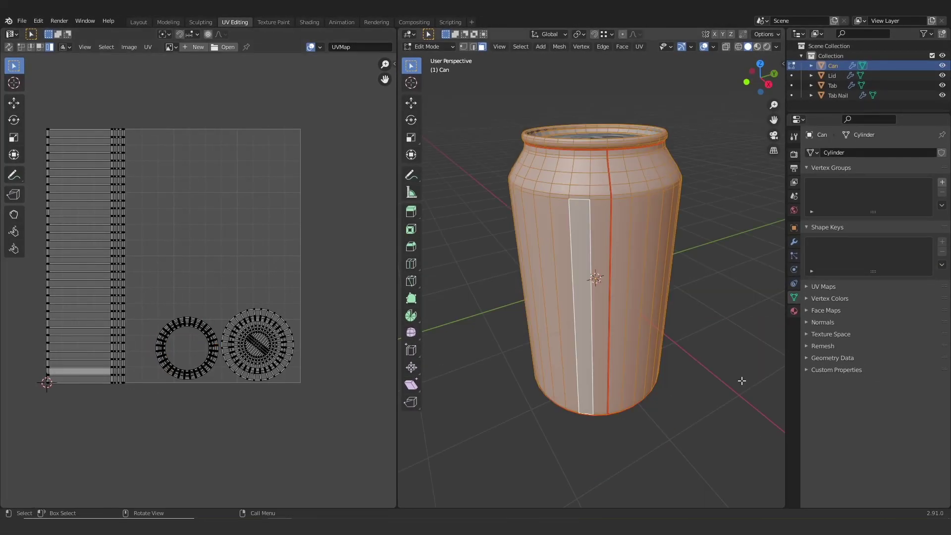
Step: Create a new material for the can in the Shading workspace and name it Can_Mtl
{"action": "left_click", "coordinate": [310, 24]}
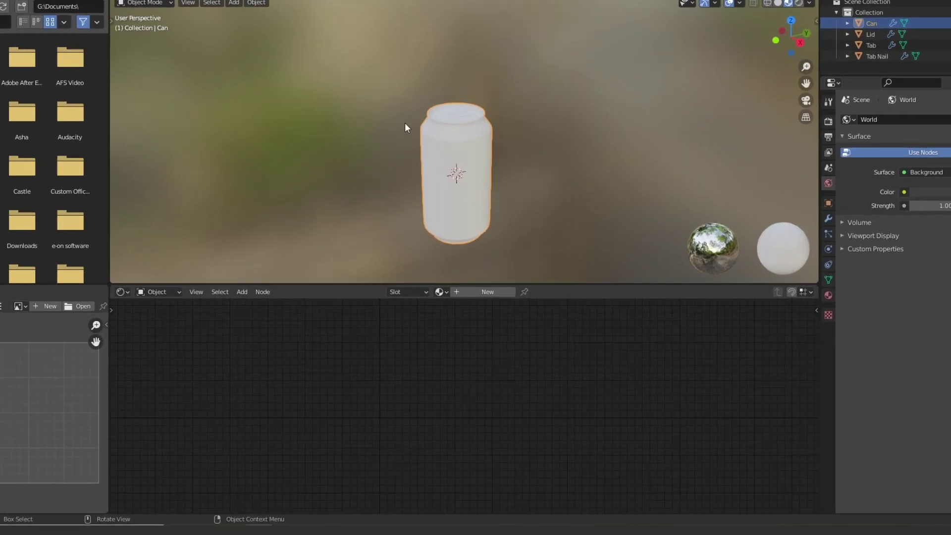
{"action": "scroll", "coordinate": [533, 162], "scroll_direction": "up", "scroll_amount": 2}
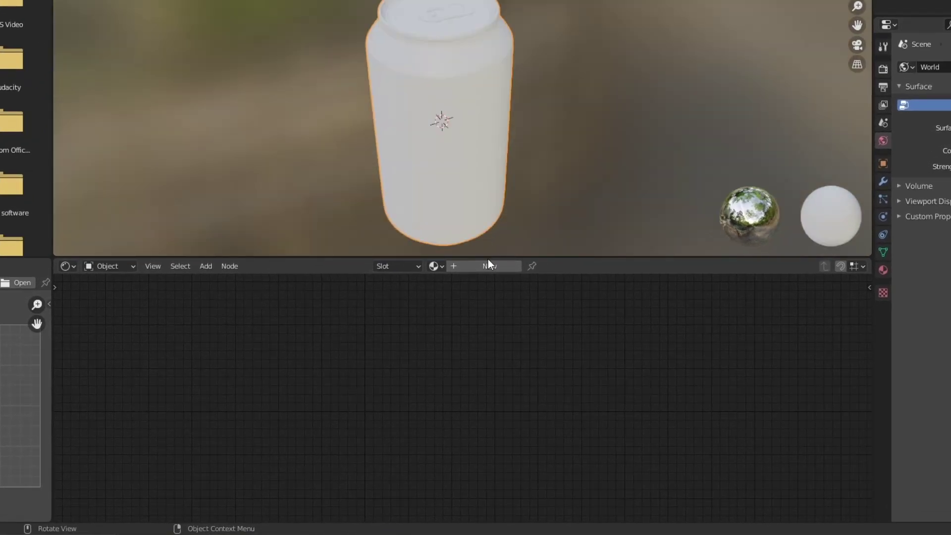
{"action": "left_click", "coordinate": [488, 265]}
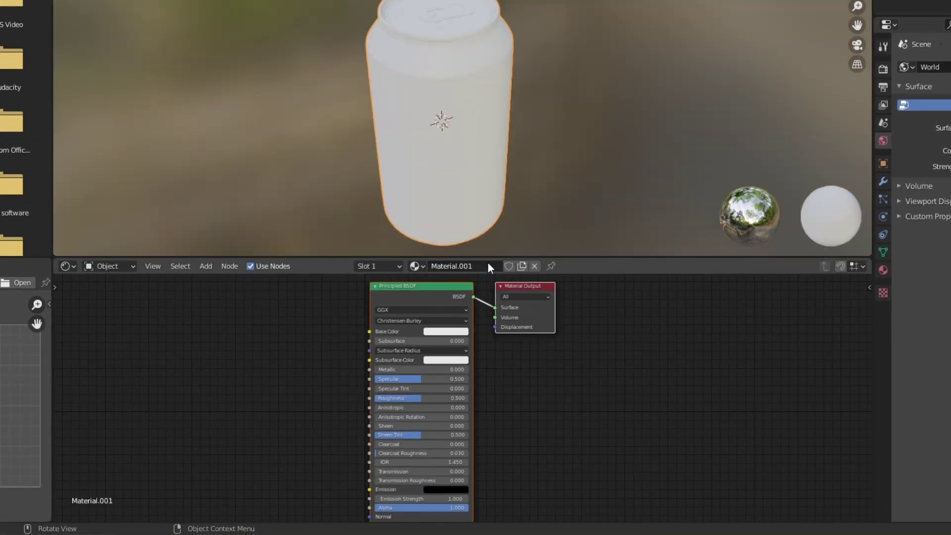
{"action": "scroll", "coordinate": [484, 272], "scroll_direction": "up", "scroll_amount": 2}
{"action": "double_click", "coordinate": [486, 268]}
{"action": "type", "text": "Can_Mtl"}
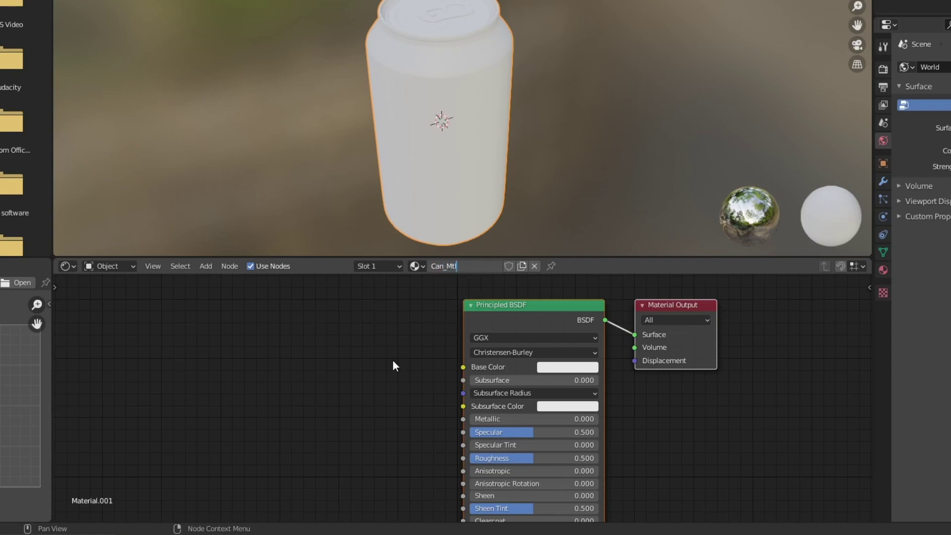
Step: Add an Image Texture node to the Can_Mtl material and connect its Color output to the Principled BSDF's Base Color
{"action": "key", "text": "Return"}
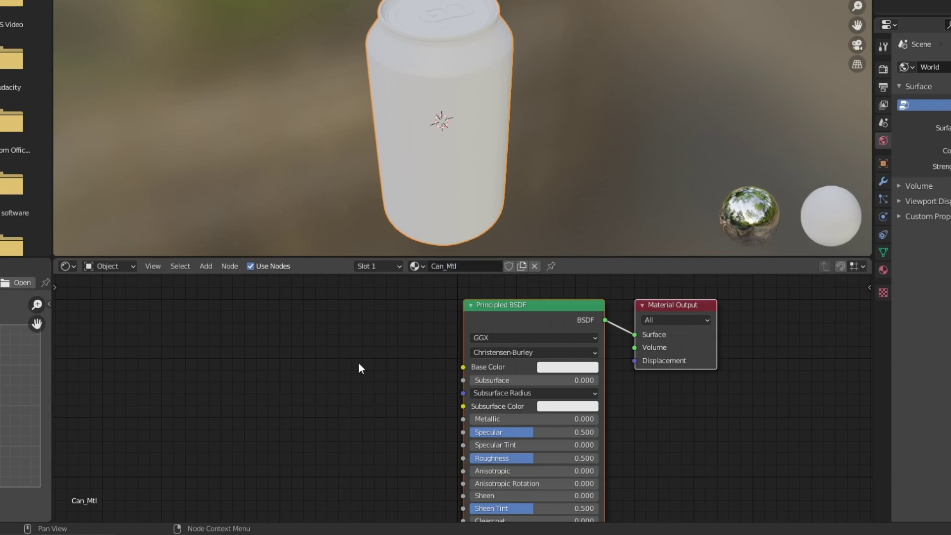
{"action": "key", "text": "F3"}
{"action": "type", "text": "image"}
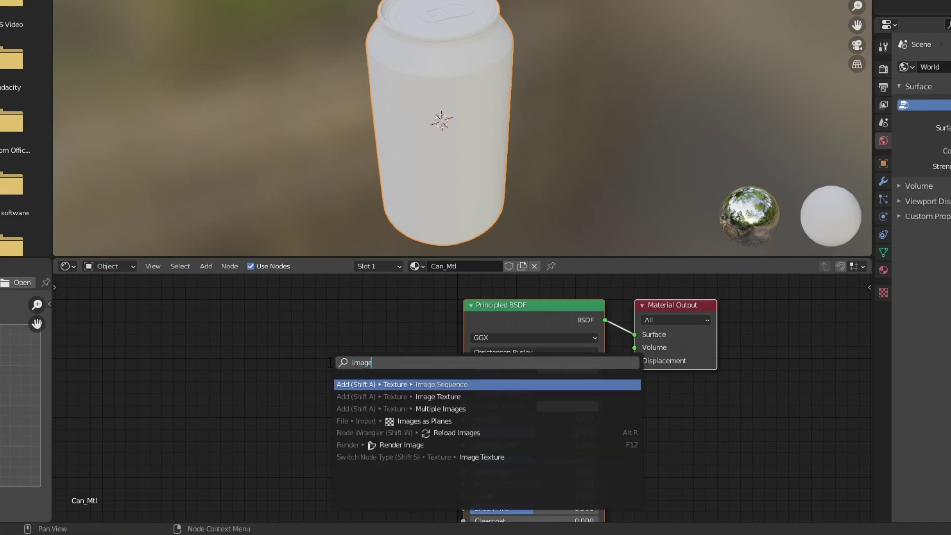
{"action": "key", "text": "Down"}
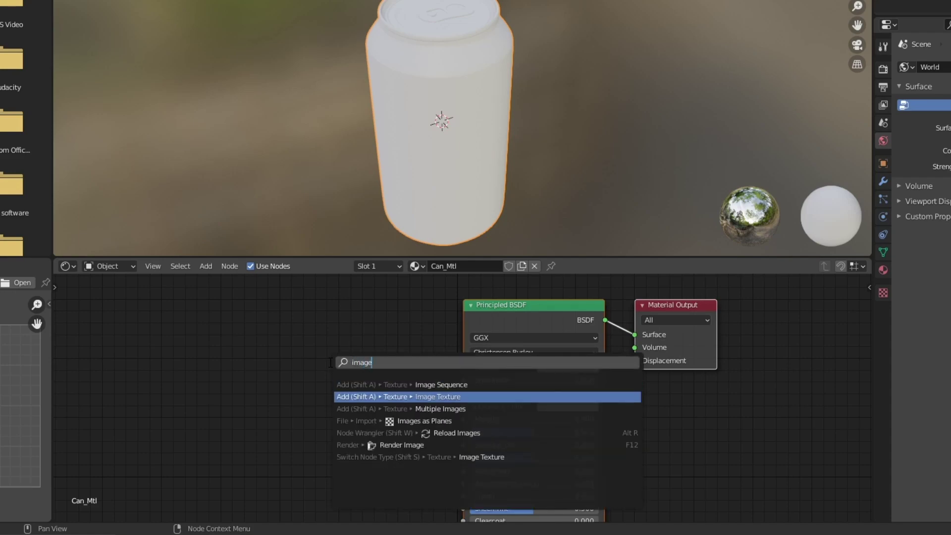
{"action": "key", "text": "Return"}
{"action": "left_click", "coordinate": [215, 313]}
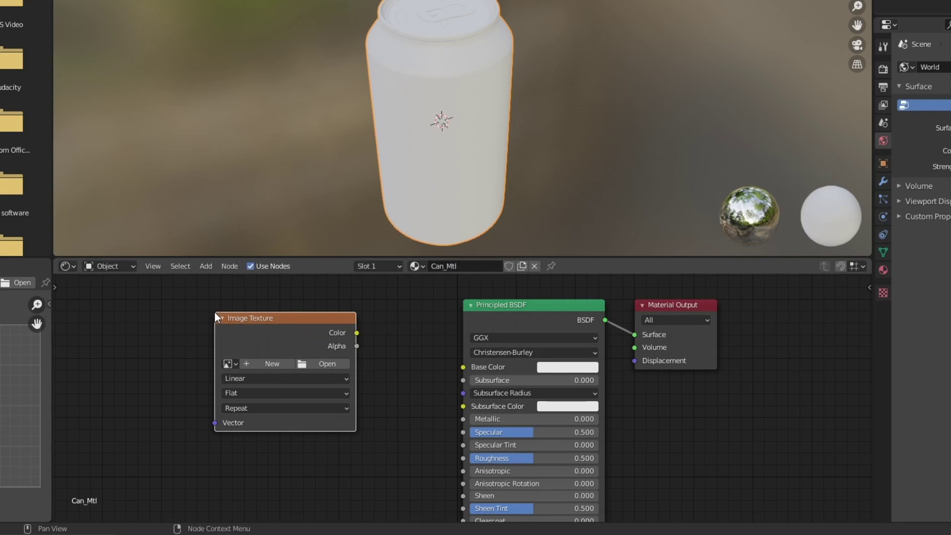
{"action": "left_click_drag", "start_coordinate": [357, 333], "coordinate": [468, 370]}
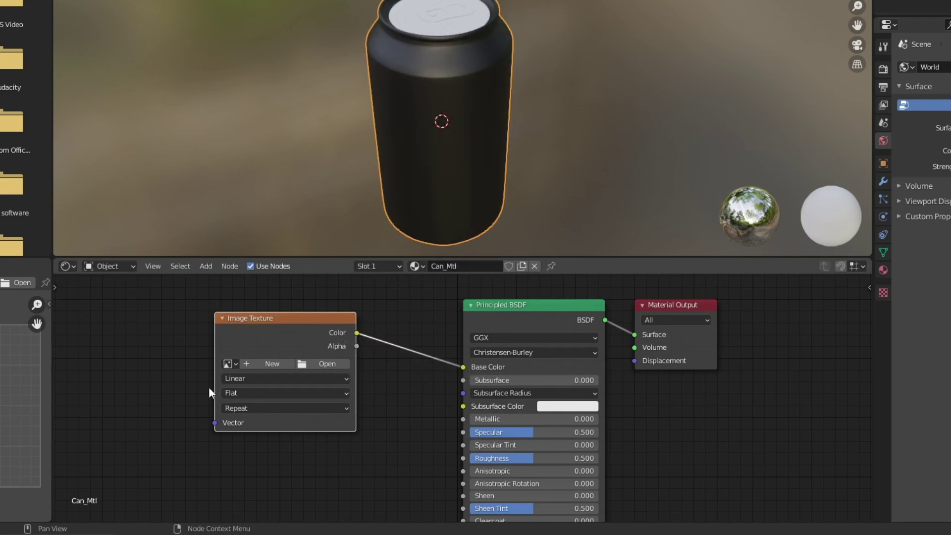
Step: Add a Texture Coordinate node beside the Image Texture node and connect its UV output to the image's Vector input
{"action": "left_click", "coordinate": [116, 377]}
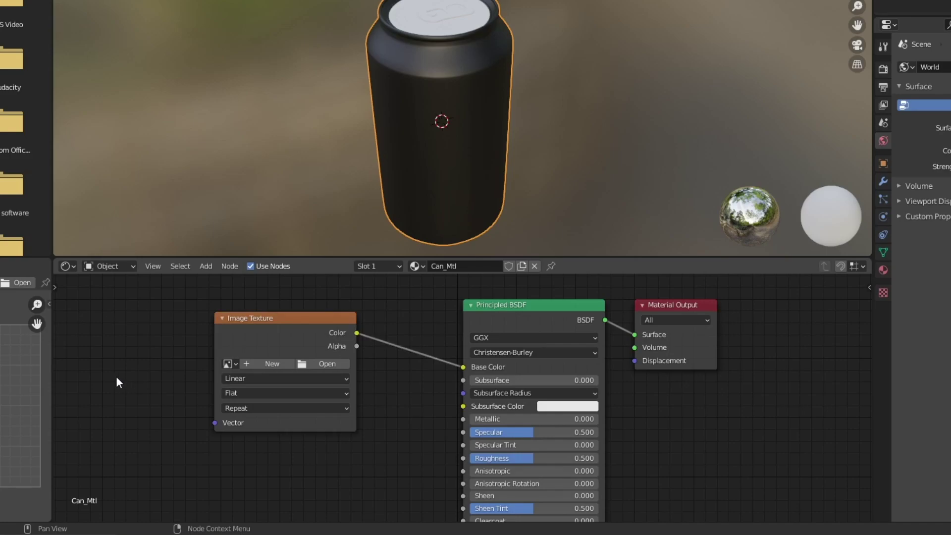
{"action": "key", "text": "F3"}
{"action": "type", "text": "text"}
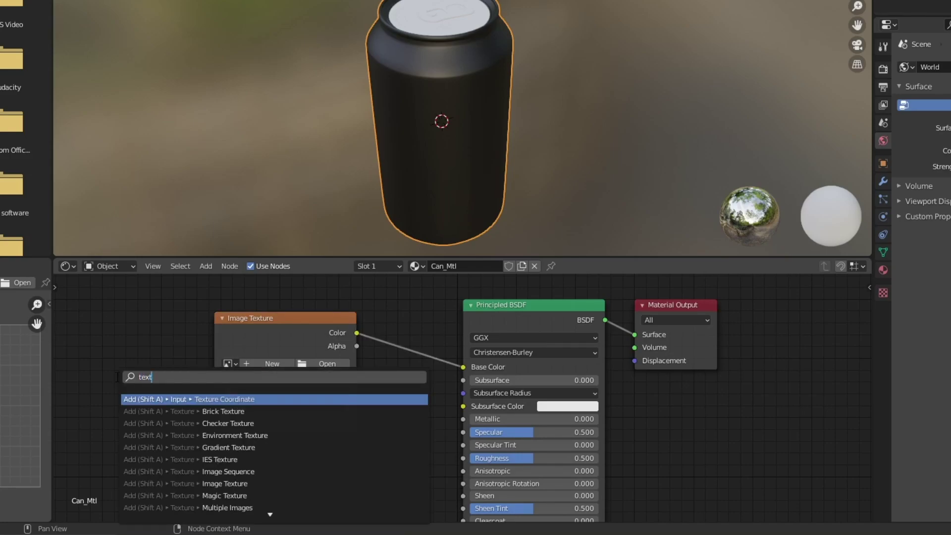
{"action": "key", "text": "Return"}
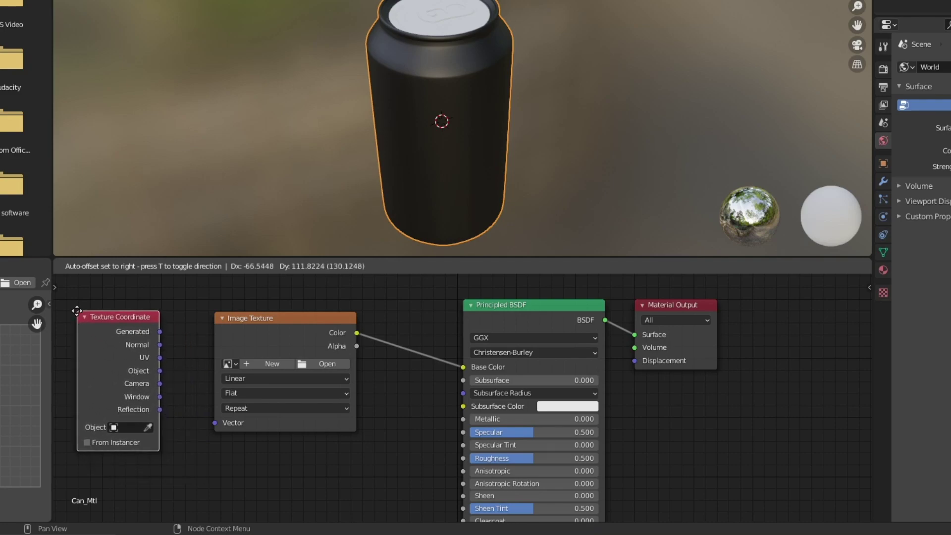
{"action": "left_click", "coordinate": [71, 310]}
{"action": "left_click_drag", "start_coordinate": [215, 424], "coordinate": [151, 352]}
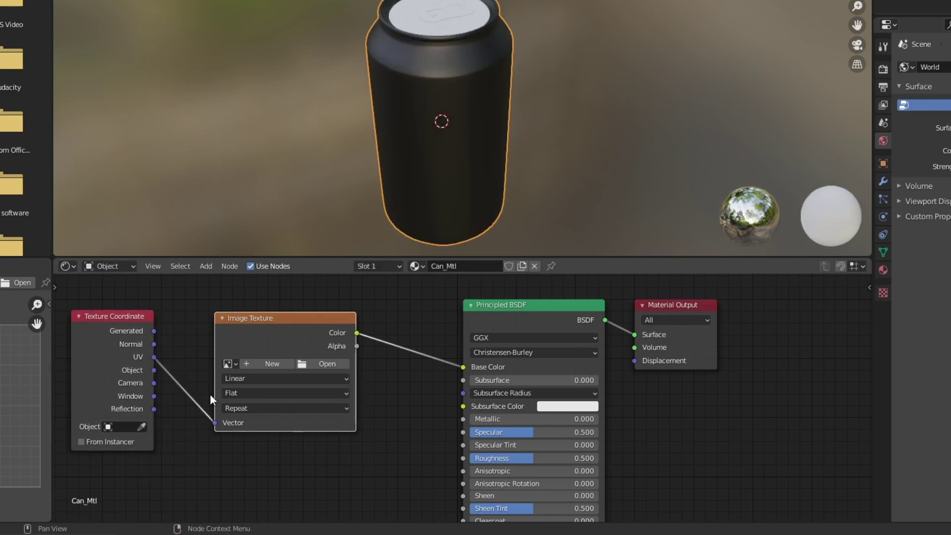
Step: Load Coke Label_Texture.png from the _assets folder into the Image Texture node
{"action": "left_click", "coordinate": [335, 363]}
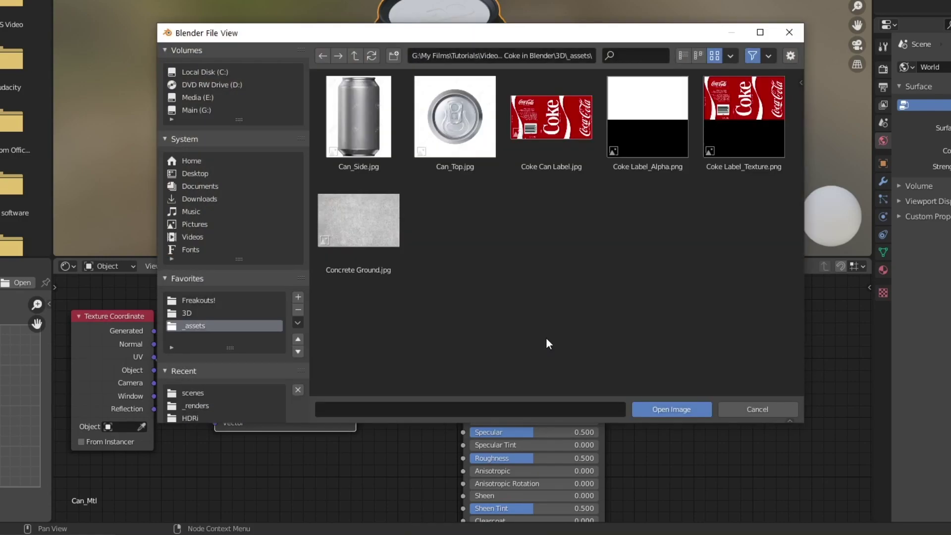
{"action": "double_click", "coordinate": [741, 117]}
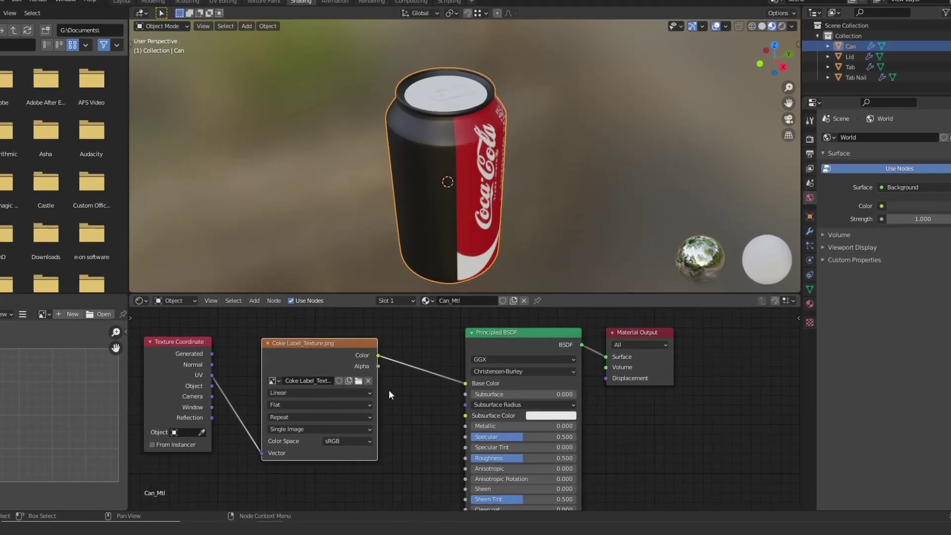
{"action": "mouse_move", "coordinate": [559, 204]}
{"action": "middle_mouse_down"}
{"action": "mouse_move", "coordinate": [486, 162]}
{"action": "mouse_move", "coordinate": [566, 203]}
{"action": "middle_mouse_up"}
Step: In the UV Editing workspace, rotate the can's side-wall UV island by 90° and move and scale it over the red label artwork
{"action": "left_click", "coordinate": [235, 22]}
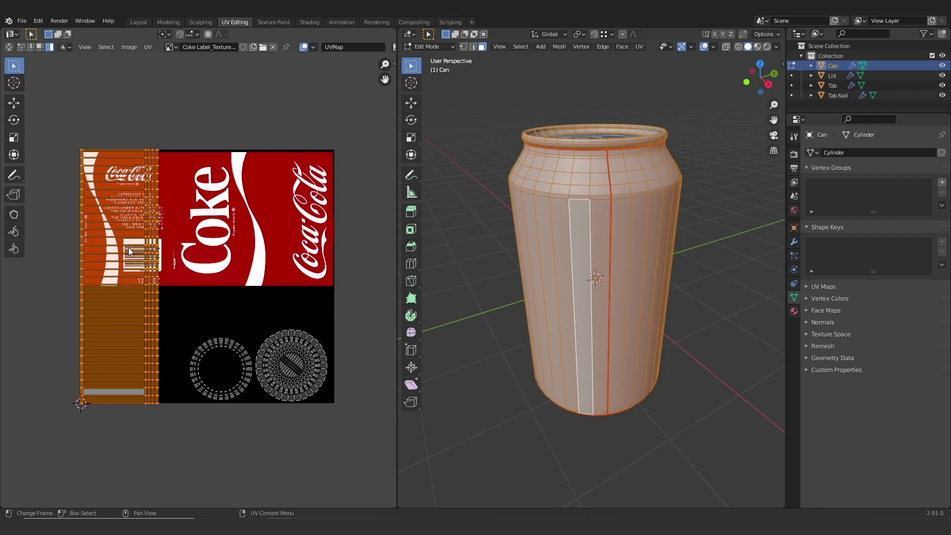
{"action": "type", "text": "r"}
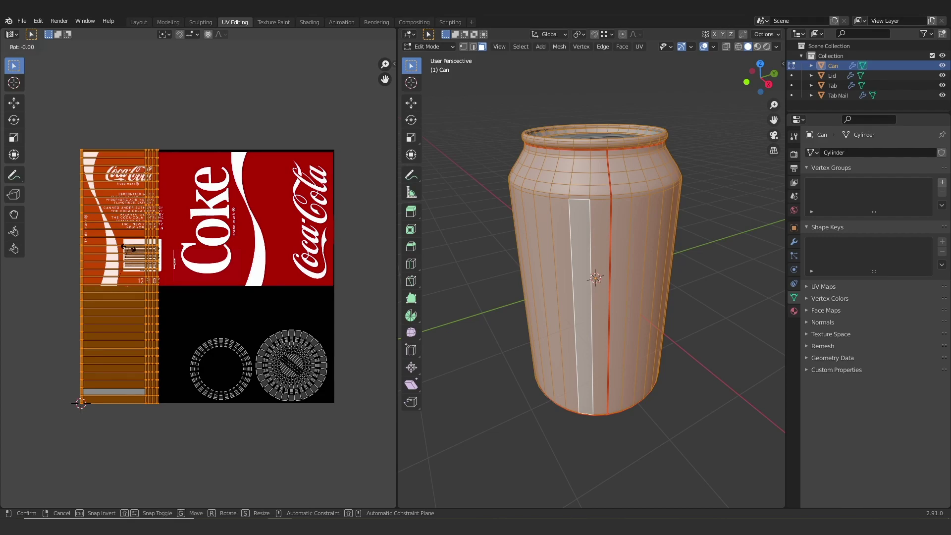
{"action": "type", "text": "90"}
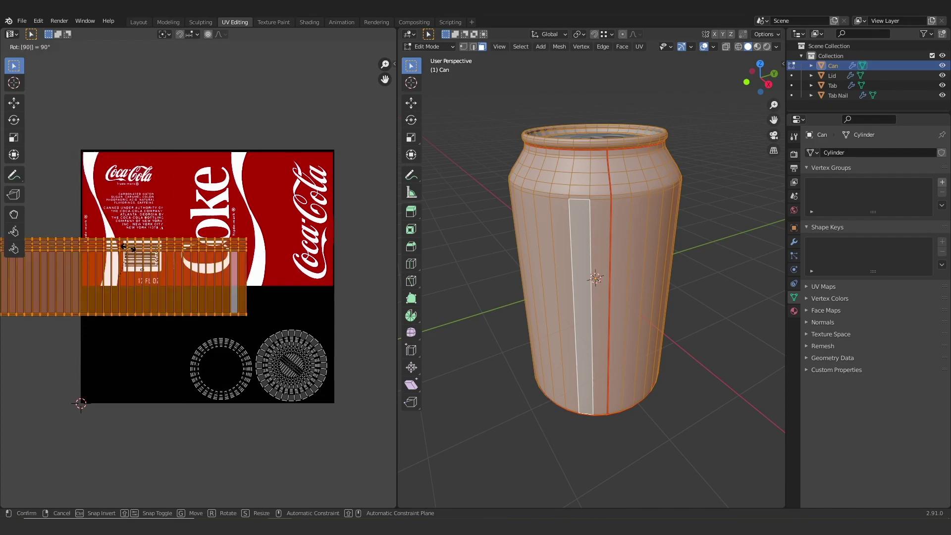
{"action": "key", "text": "Return"}
{"action": "key", "text": "g"}
{"action": "left_click", "coordinate": [238, 213]}
{"action": "key", "text": "s"}
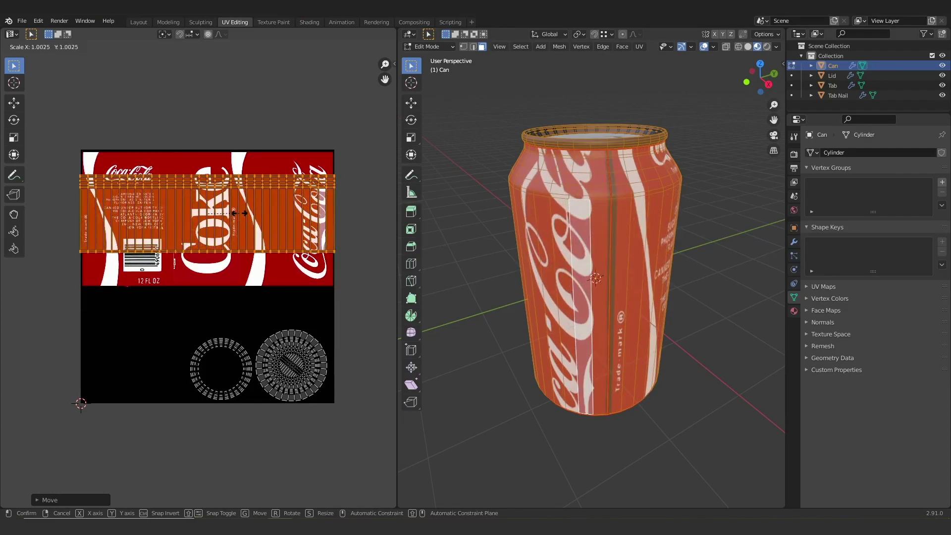
{"action": "left_click", "coordinate": [239, 213]}
Step: Fine-tune the side-wall UV island's horizontal position and width to fit the label's side edges
{"action": "scroll", "coordinate": [266, 287], "scroll_direction": "up", "scroll_amount": 8}
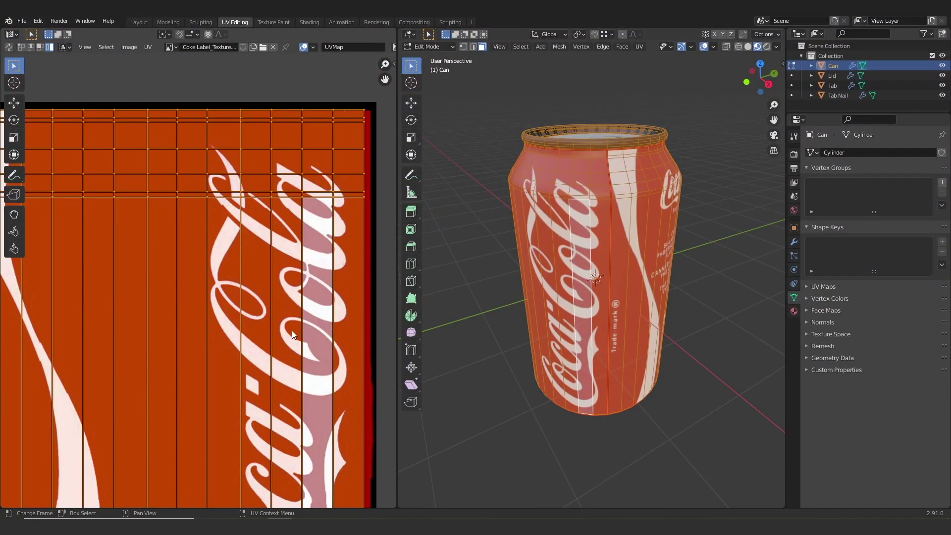
{"action": "key", "text": "g"}
{"action": "key", "text": "x"}
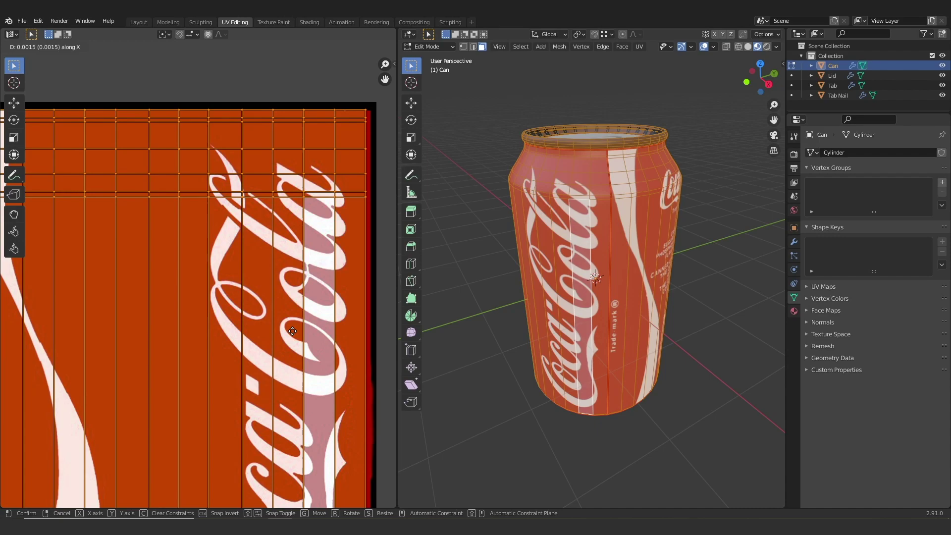
{"action": "left_click", "coordinate": [293, 331]}
{"action": "key", "text": "s"}
{"action": "key", "text": "x"}
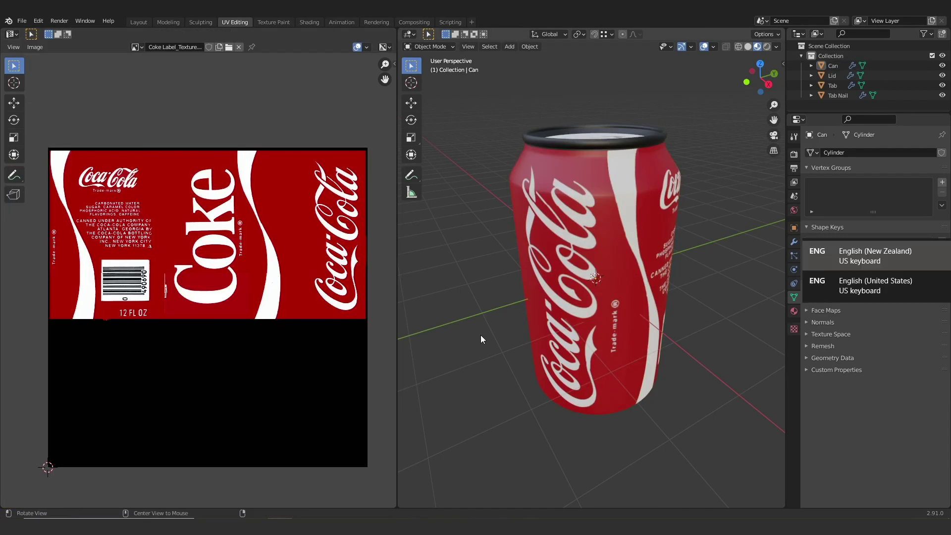
Step: In the Shading workspace, set the can material's Metallic to 1.000 and Roughness to 0.150 on the Principled BSDF
{"action": "middle_click_drag", "start_coordinate": [462, 339], "coordinate": [916, 329]}
{"action": "mouse_move", "coordinate": [762, 327]}
{"action": "middle_mouse_down"}
{"action": "mouse_move", "coordinate": [682, 326]}
{"action": "mouse_move", "coordinate": [688, 341]}
{"action": "mouse_move", "coordinate": [548, 317]}
{"action": "mouse_move", "coordinate": [732, 343]}
{"action": "mouse_move", "coordinate": [551, 329]}
{"action": "mouse_move", "coordinate": [632, 337]}
{"action": "mouse_move", "coordinate": [544, 343]}
{"action": "mouse_move", "coordinate": [600, 338]}
{"action": "mouse_move", "coordinate": [616, 362]}
{"action": "mouse_move", "coordinate": [616, 323]}
{"action": "mouse_move", "coordinate": [636, 330]}
{"action": "middle_mouse_up"}
{"action": "scroll", "coordinate": [689, 341], "scroll_direction": "down", "scroll_amount": 3}
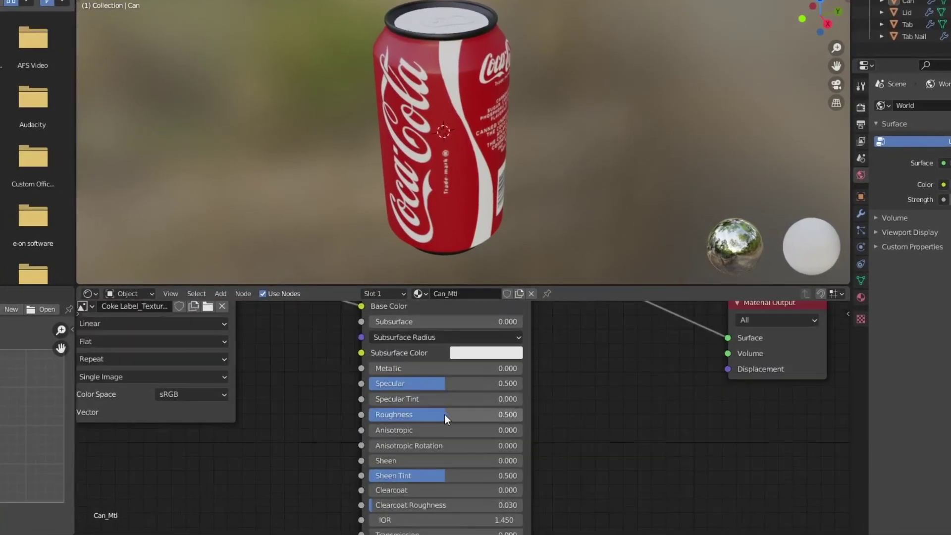
{"action": "middle_click_drag", "start_coordinate": [372, 367], "coordinate": [383, 425]}
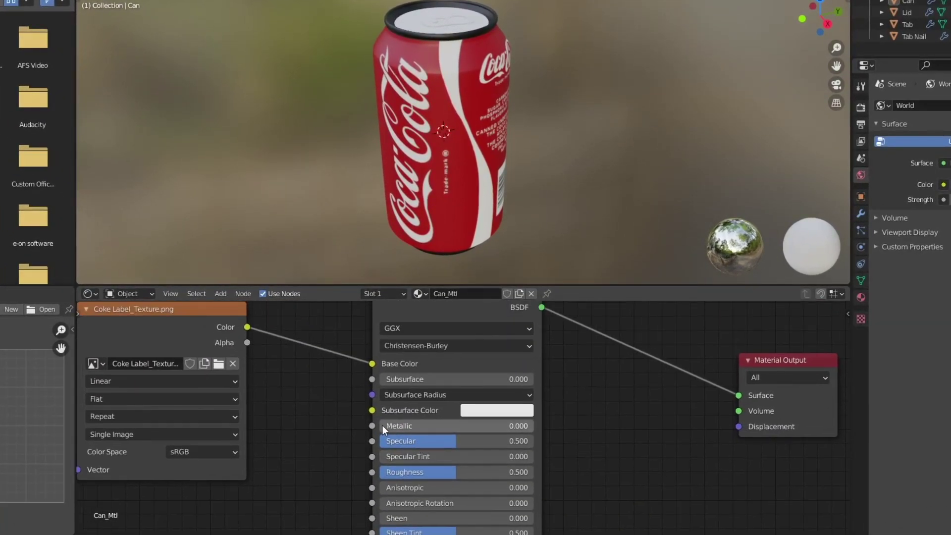
{"action": "left_click_drag", "start_coordinate": [382, 425], "coordinate": [529, 424]}
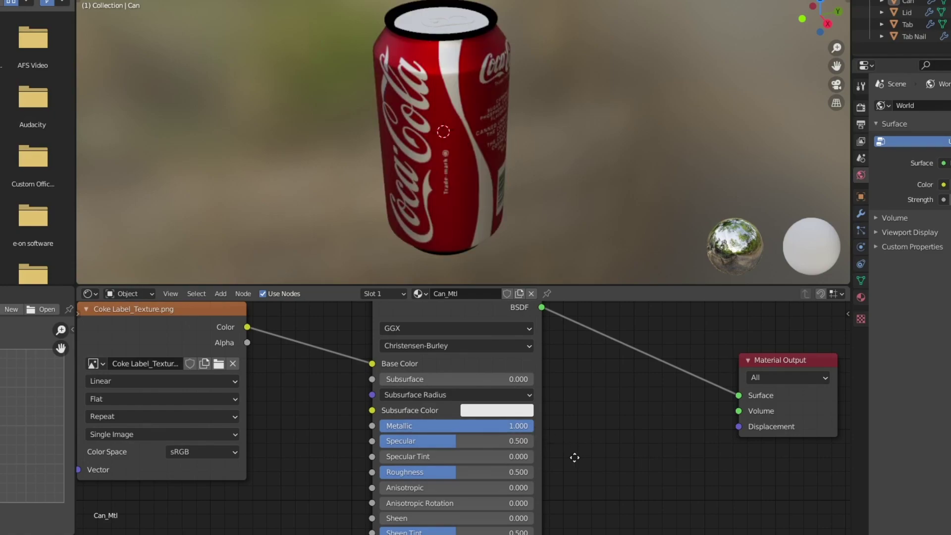
{"action": "middle_click_drag", "start_coordinate": [574, 457], "coordinate": [568, 396]}
{"action": "mouse_move", "coordinate": [442, 413]}
{"action": "left_mouse_down"}
{"action": "mouse_move", "coordinate": [455, 413]}
{"action": "mouse_move", "coordinate": [390, 413]}
{"action": "mouse_move", "coordinate": [399, 413]}
{"action": "left_mouse_up"}
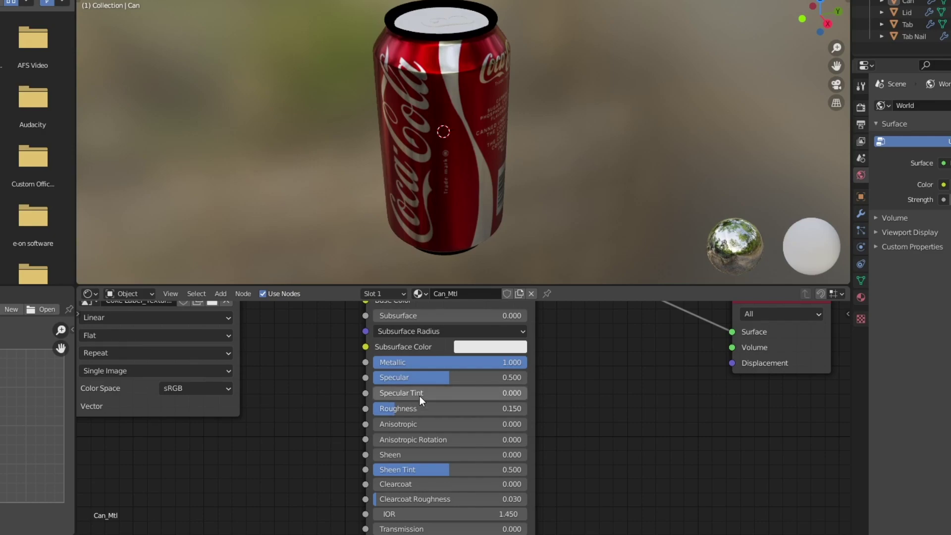
Step: Add a Noise Texture node below the label image node and connect its Fac output to the Principled BSDF's Roughness
{"action": "middle_click_drag", "start_coordinate": [568, 197], "coordinate": [541, 164]}
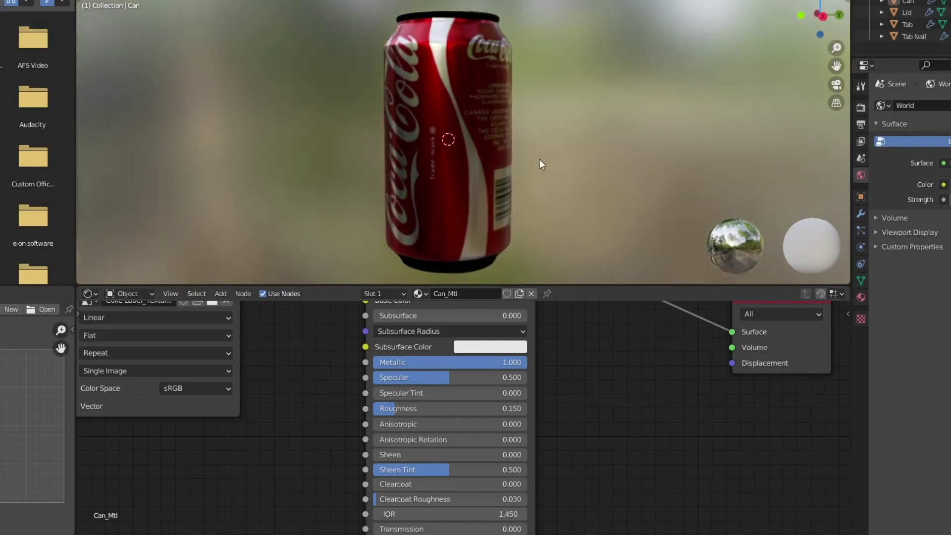
{"action": "scroll", "coordinate": [241, 442], "scroll_direction": "down", "scroll_amount": 2}
{"action": "key", "text": "F3"}
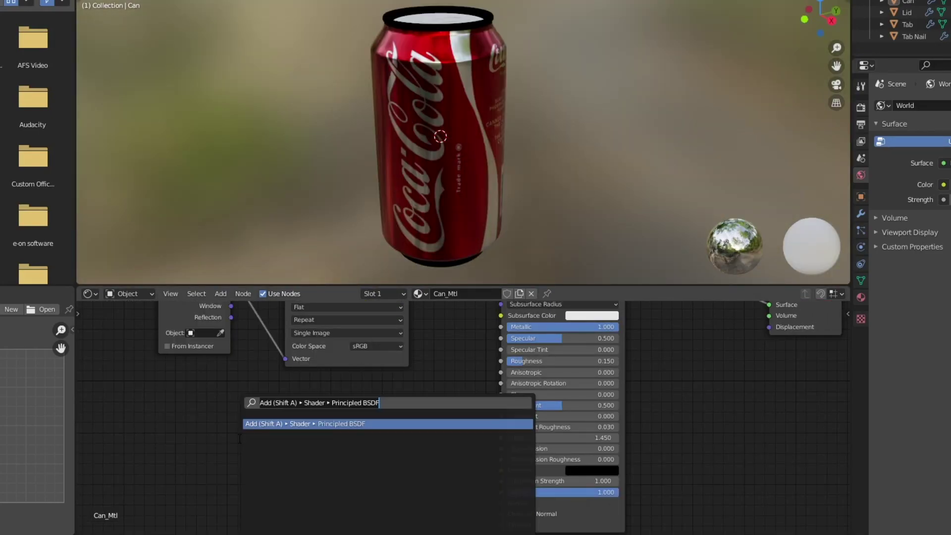
{"action": "type", "text": "noise"}
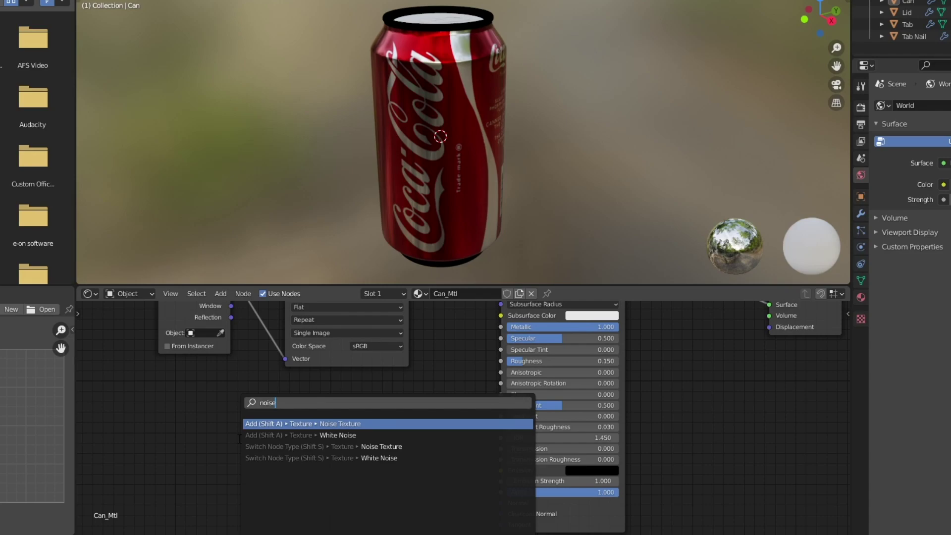
{"action": "key", "text": "Return"}
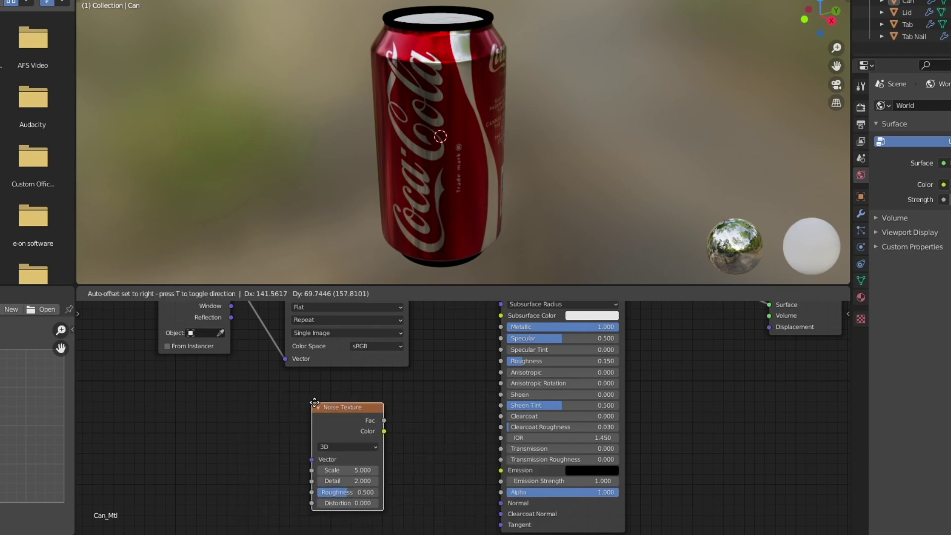
{"action": "left_click", "coordinate": [306, 411]}
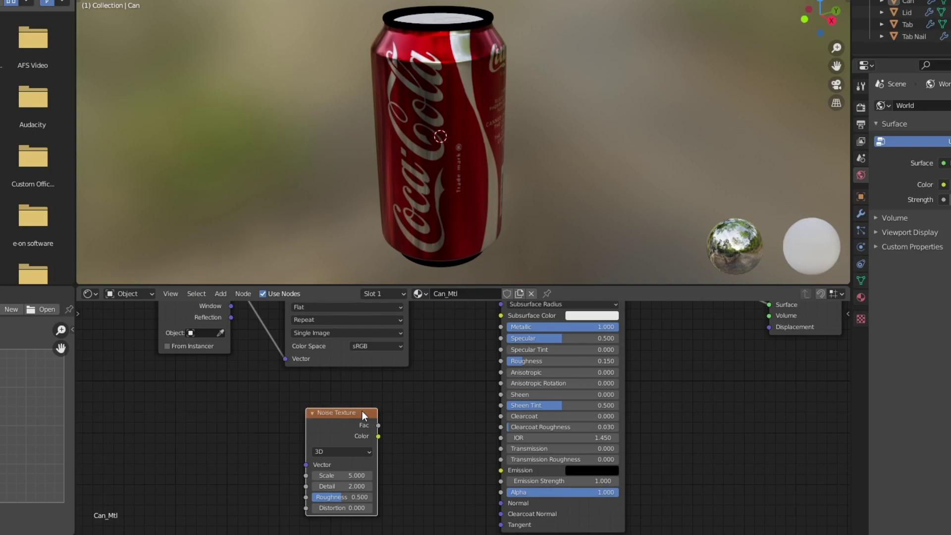
{"action": "left_click_drag", "start_coordinate": [378, 425], "coordinate": [437, 394]}
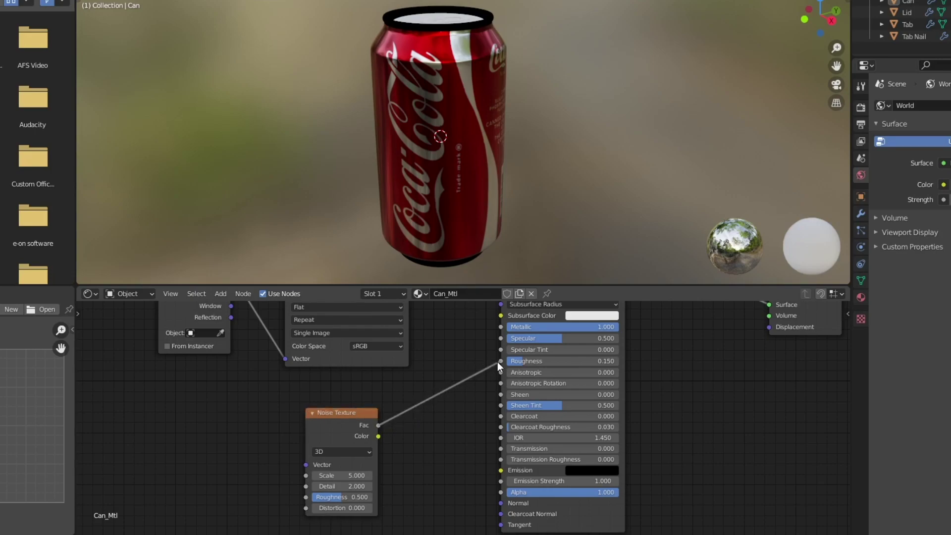
{"action": "left_click_drag", "start_coordinate": [497, 361], "coordinate": [497, 361]}
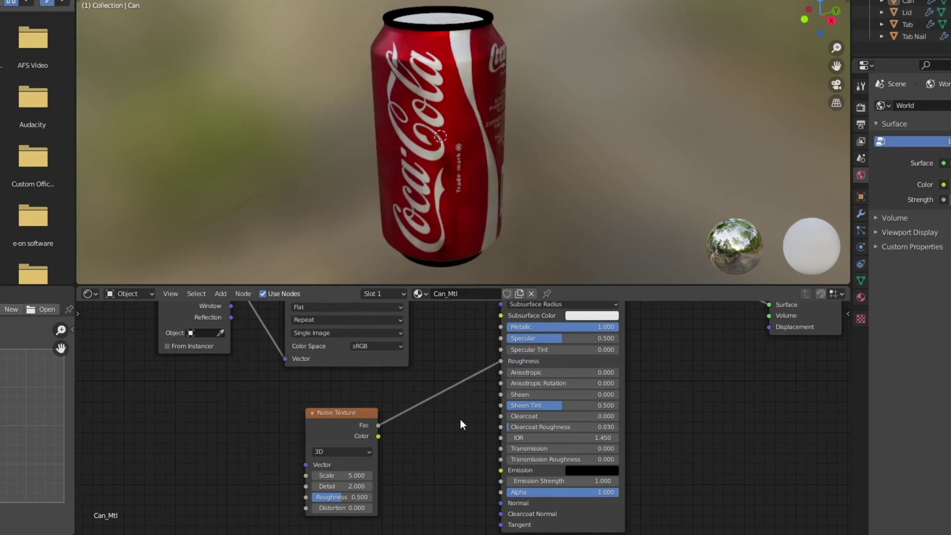
Step: Set the Noise Texture's Scale to 5.100, Detail to 1.100 and Roughness to 0.450
{"action": "scroll", "coordinate": [463, 144], "scroll_direction": "up", "scroll_amount": 3}
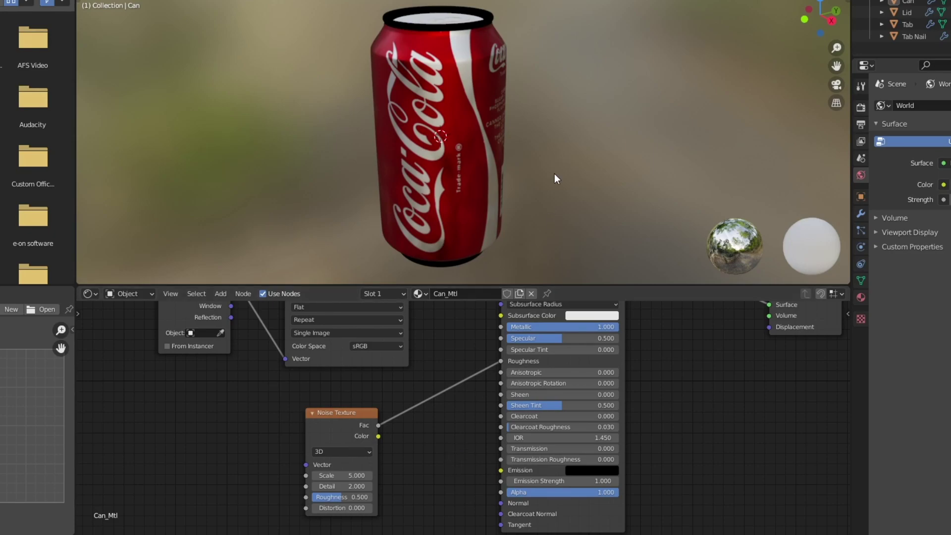
{"action": "mouse_move", "coordinate": [342, 475]}
{"action": "left_mouse_down"}
{"action": "mouse_move", "coordinate": [312, 475]}
{"action": "mouse_move", "coordinate": [327, 487]}
{"action": "left_mouse_up"}
{"action": "left_click_drag", "start_coordinate": [342, 497], "coordinate": [317, 498]}
{"action": "scroll", "coordinate": [545, 153], "scroll_direction": "down", "scroll_amount": 3}
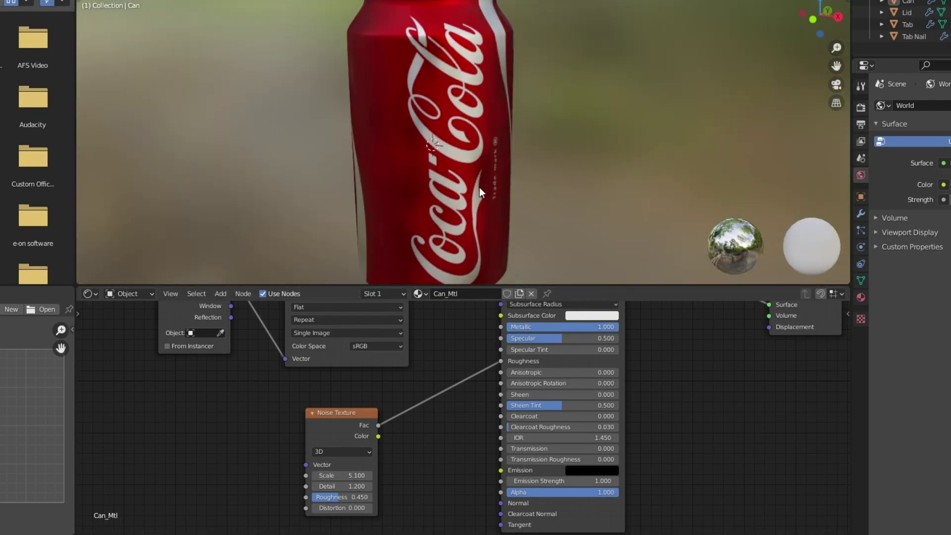
{"action": "scroll", "coordinate": [479, 187], "scroll_direction": "down", "scroll_amount": 2}
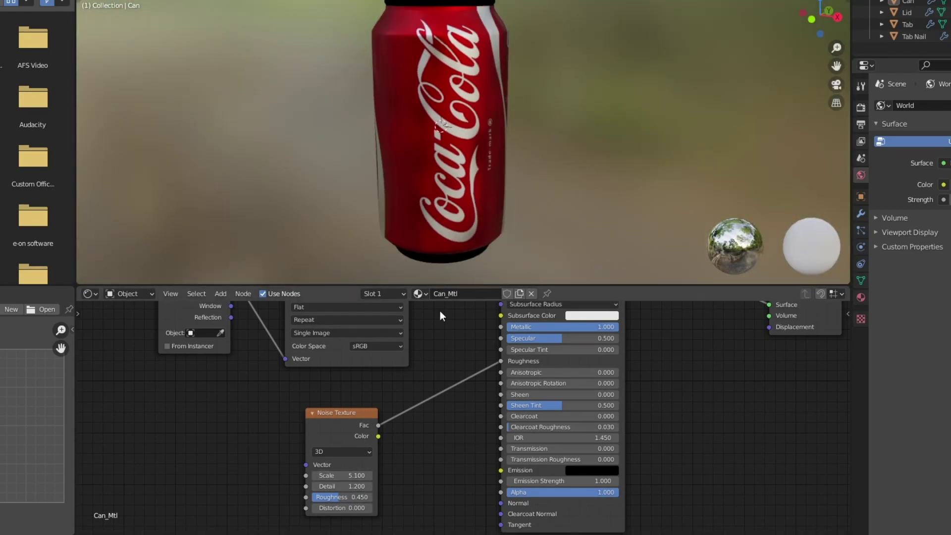
{"action": "left_click_drag", "start_coordinate": [342, 486], "coordinate": [322, 487]}
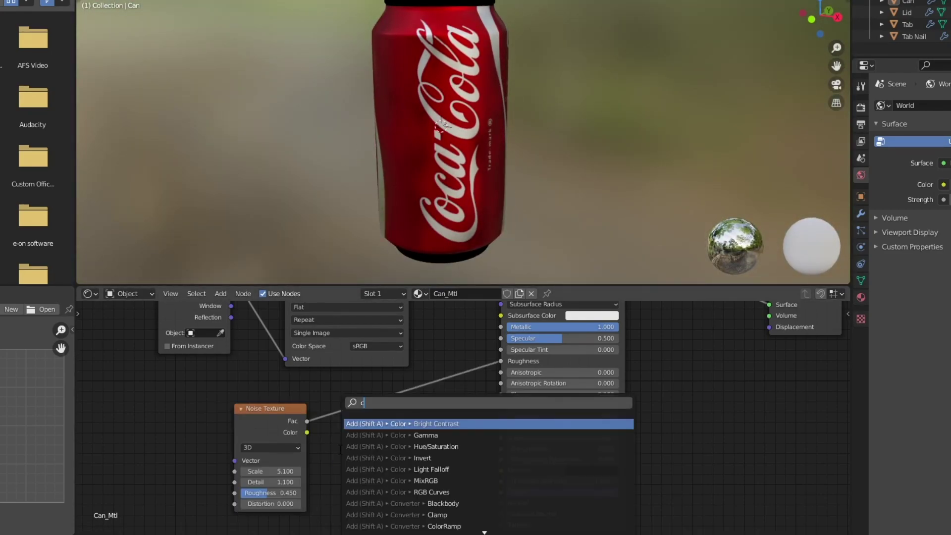
Step: Insert an RGB Curves node on the link between the Noise Texture and the Principled BSDF's Roughness
{"action": "type", "text": "urve"}
{"action": "key", "text": "Return"}
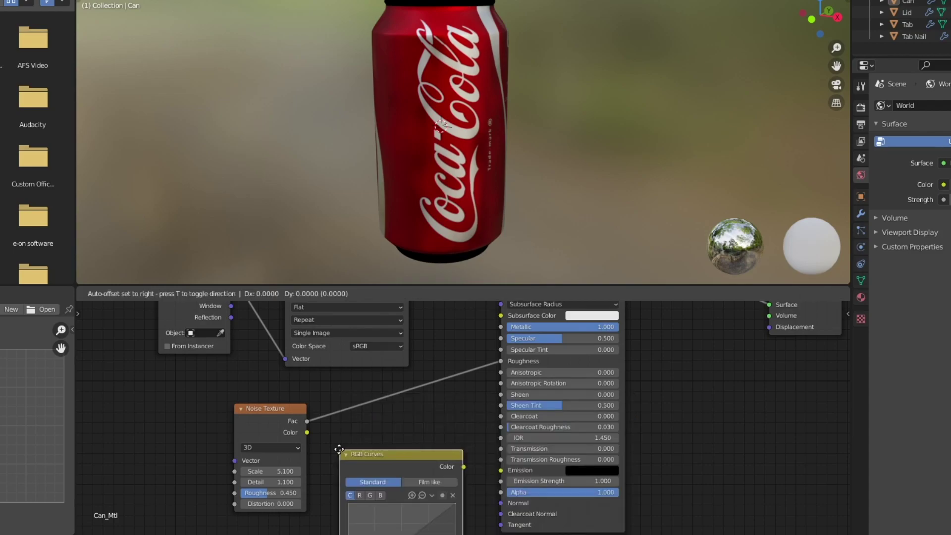
{"action": "left_click", "coordinate": [336, 381]}
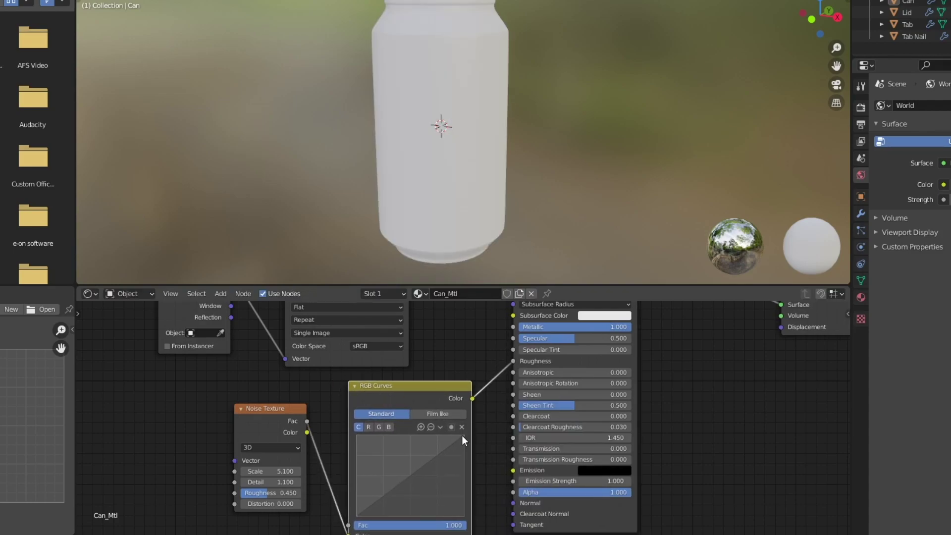
Step: Pull down the RGB Curves node's upper end and shape the lower part with a point at about X 0.414, Y 0.175
{"action": "left_click_drag", "start_coordinate": [464, 435], "coordinate": [405, 502]}
{"action": "left_click", "coordinate": [402, 508]}
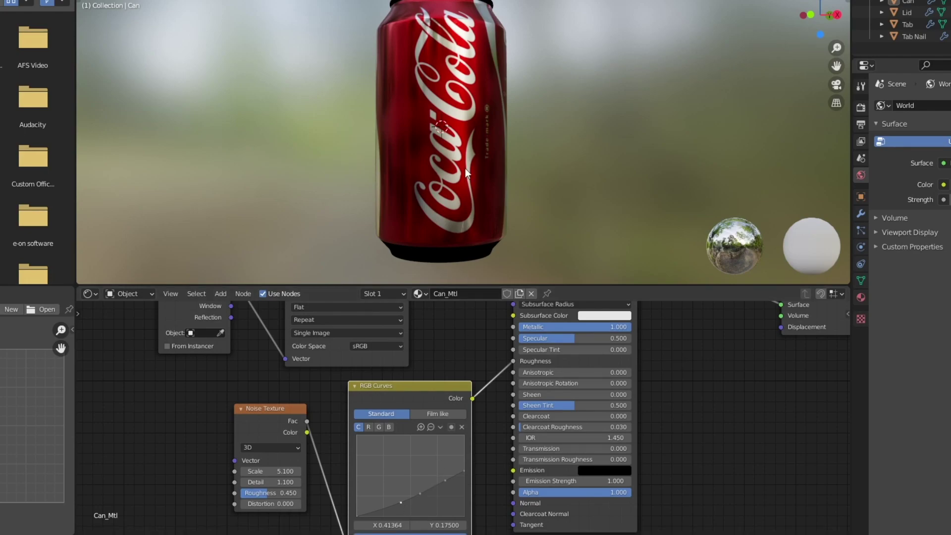
{"action": "middle_click_drag", "start_coordinate": [465, 168], "coordinate": [503, 169]}
Step: Collapse the texture, curves and Principled BSDF nodes, and move the Material Output farther away from the Principled BSDF
{"action": "key", "text": "h"}
{"action": "key", "text": "Home"}
{"action": "left_click_drag", "start_coordinate": [504, 411], "coordinate": [618, 401]}
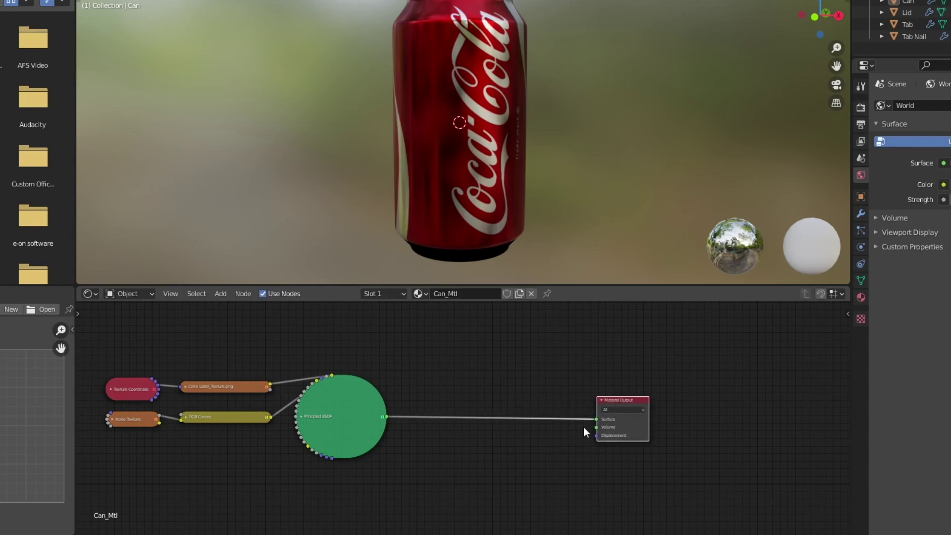
Step: Insert a Mix Shader between the Principled BSDF and Material Output, with the Principled BSDF feeding its second Shader input
{"action": "scroll", "coordinate": [515, 462], "scroll_direction": "up", "scroll_amount": 1}
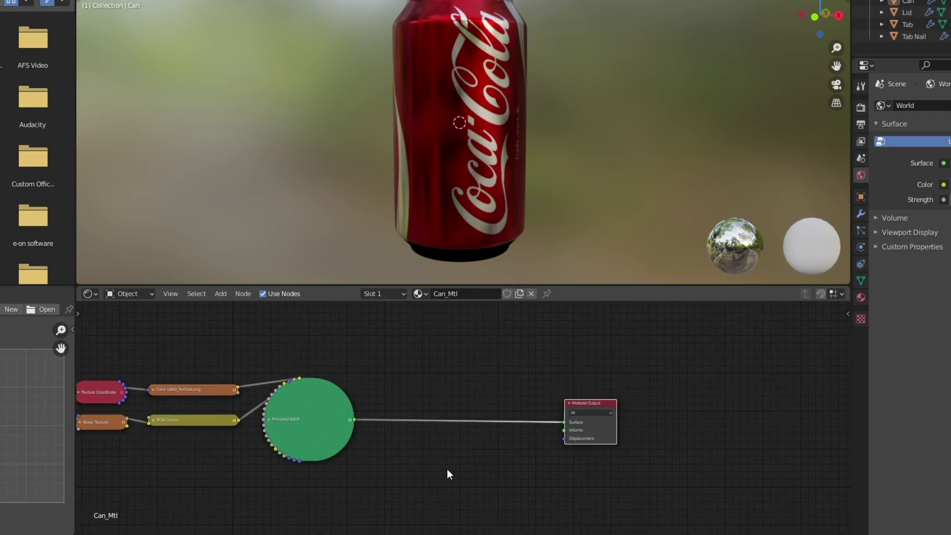
{"action": "scroll", "coordinate": [447, 474], "scroll_direction": "up", "scroll_amount": 1}
{"action": "key", "text": "F3"}
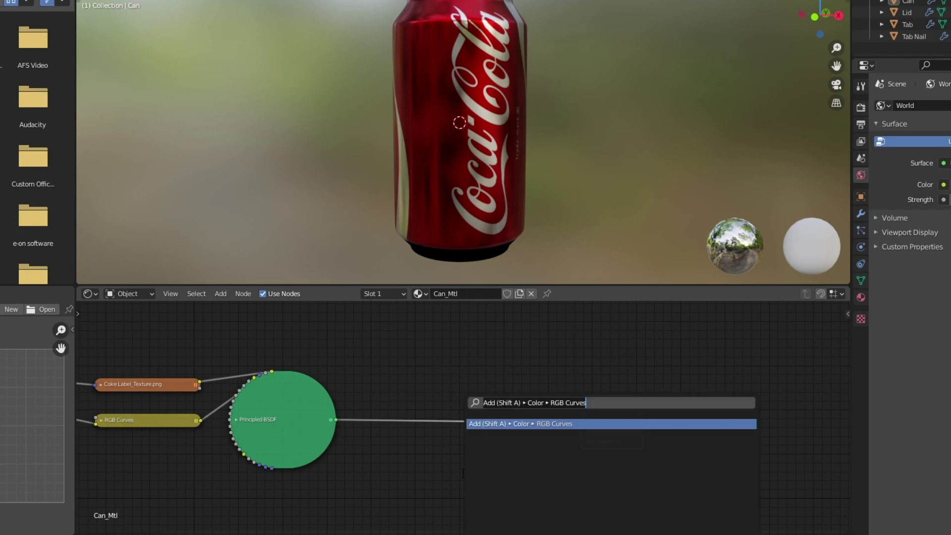
{"action": "type", "text": "mix"}
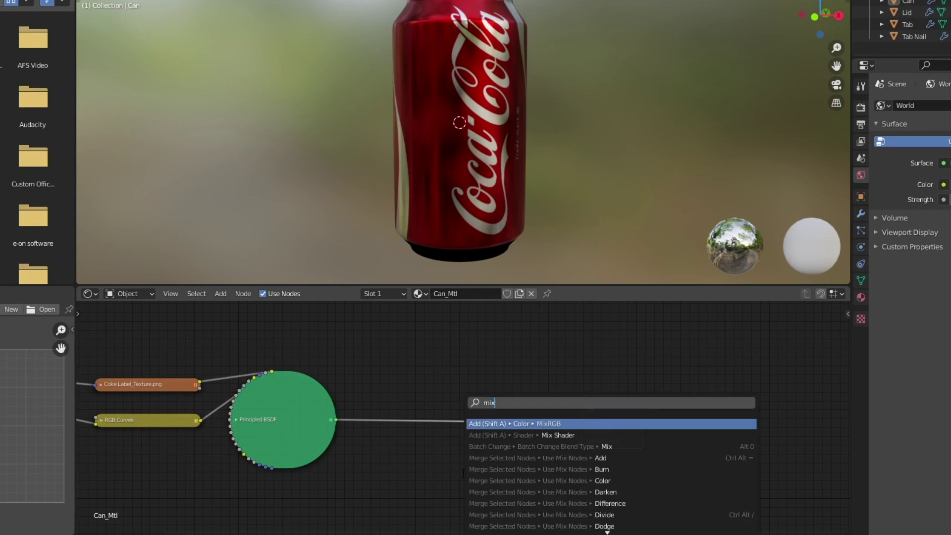
{"action": "key", "text": "Down"}
{"action": "key", "text": "Return"}
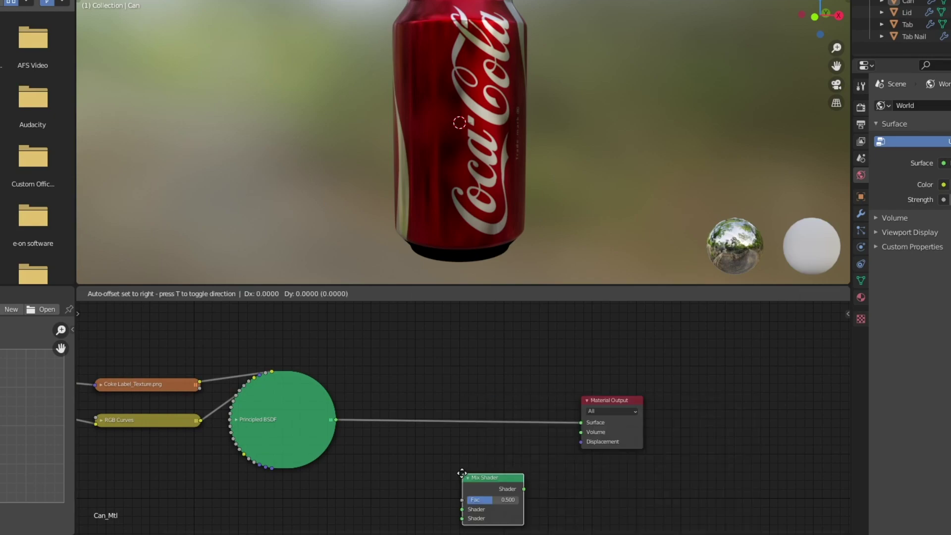
{"action": "left_click", "coordinate": [473, 390]}
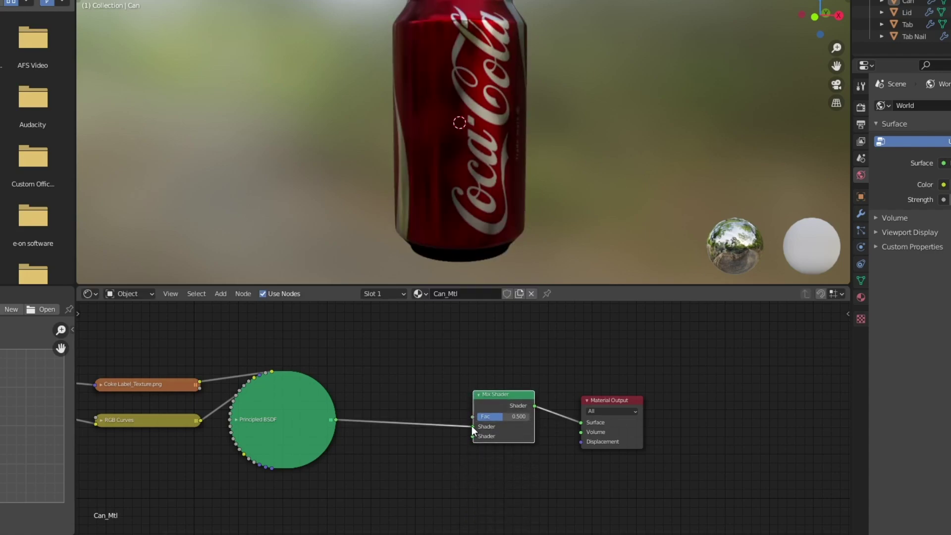
{"action": "left_click_drag", "start_coordinate": [473, 425], "coordinate": [470, 434]}
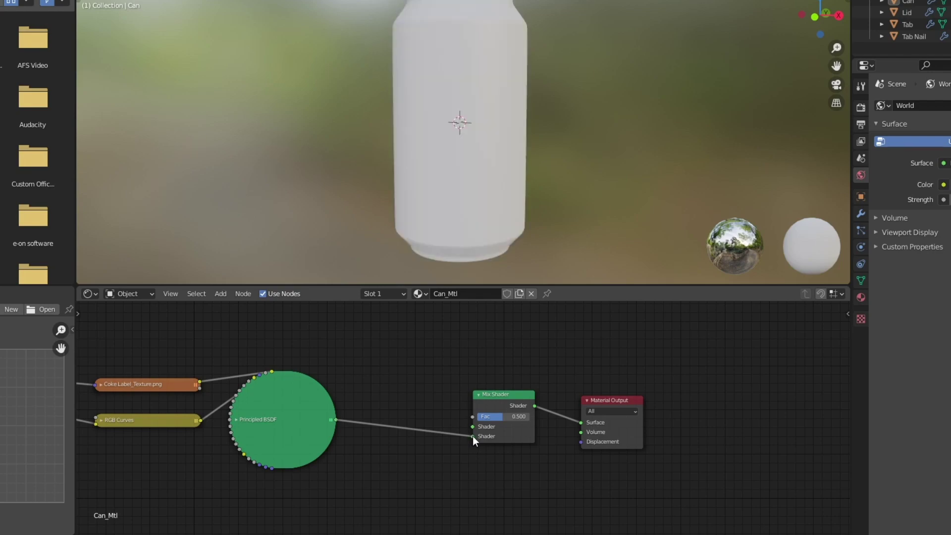
Step: Add an Image Texture node below the link between the Principled BSDF and the Mix Shader
{"action": "key", "text": "F3"}
{"action": "type", "text": "image"}
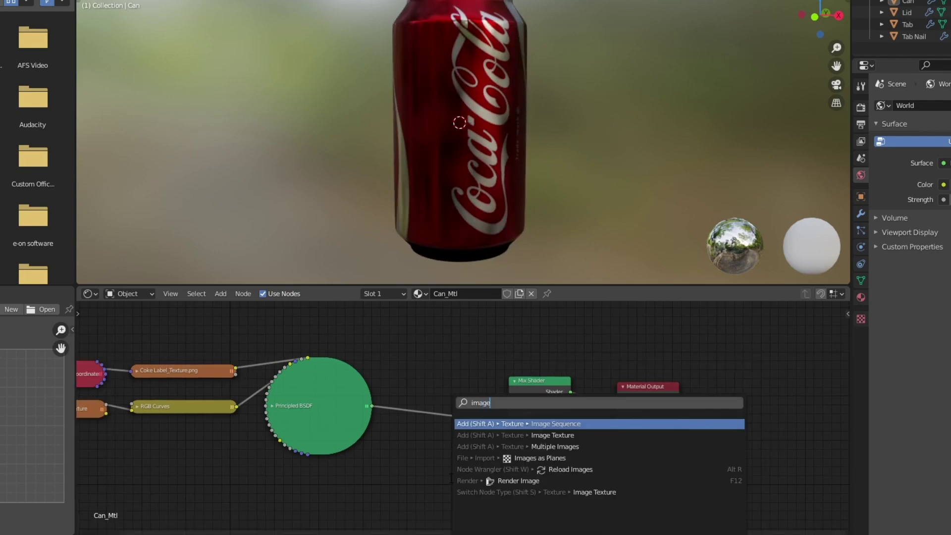
{"action": "key", "text": "Down"}
{"action": "key", "text": "Return"}
{"action": "left_click", "coordinate": [427, 456]}
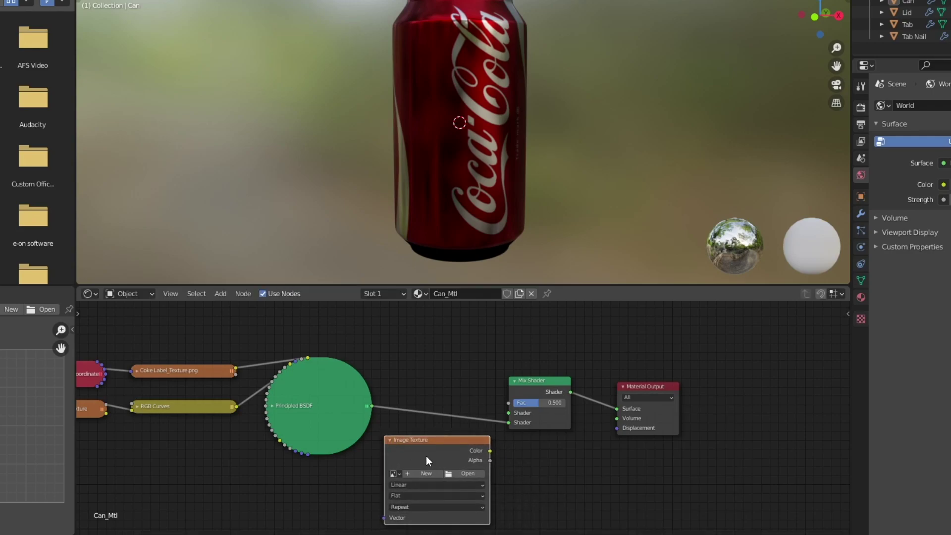
Step: Load Coke Label_Alpha.png from the _assets folder into the new Image Texture and connect its Color output to the Mix Shader's Fac
{"action": "left_click", "coordinate": [454, 474]}
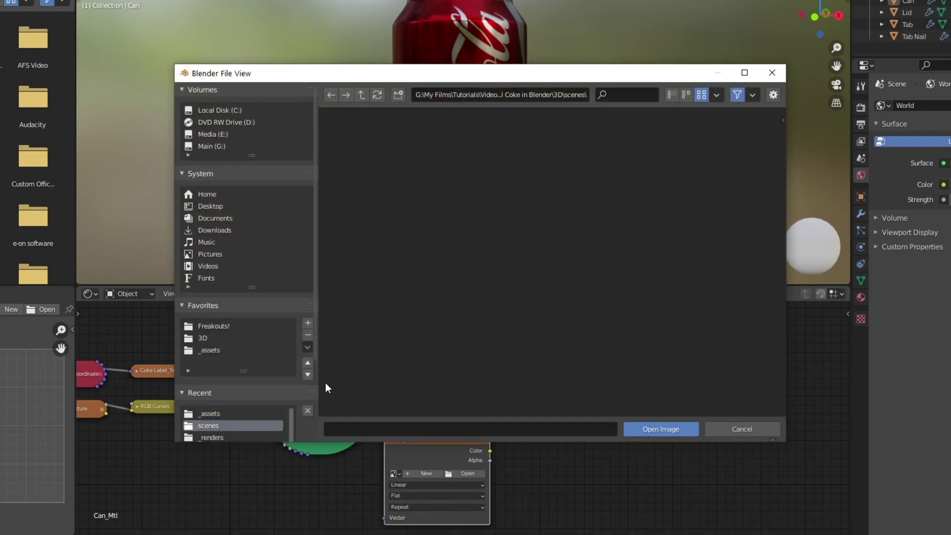
{"action": "left_click", "coordinate": [213, 352]}
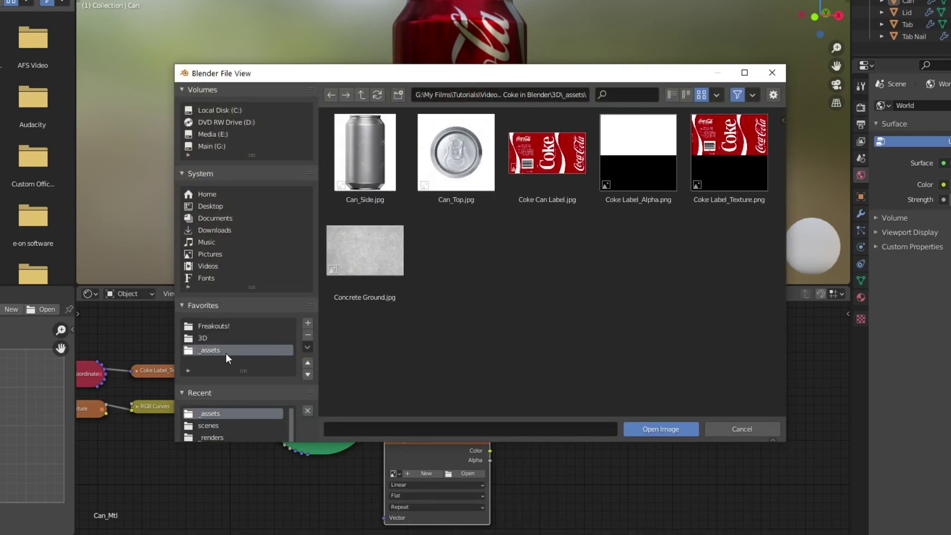
{"action": "double_click", "coordinate": [641, 177]}
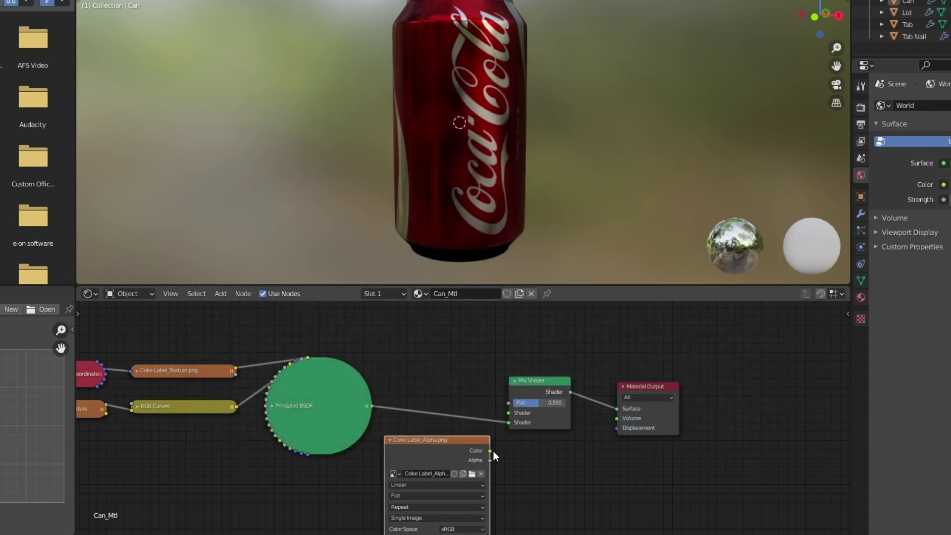
{"action": "left_click_drag", "start_coordinate": [511, 407], "coordinate": [514, 408]}
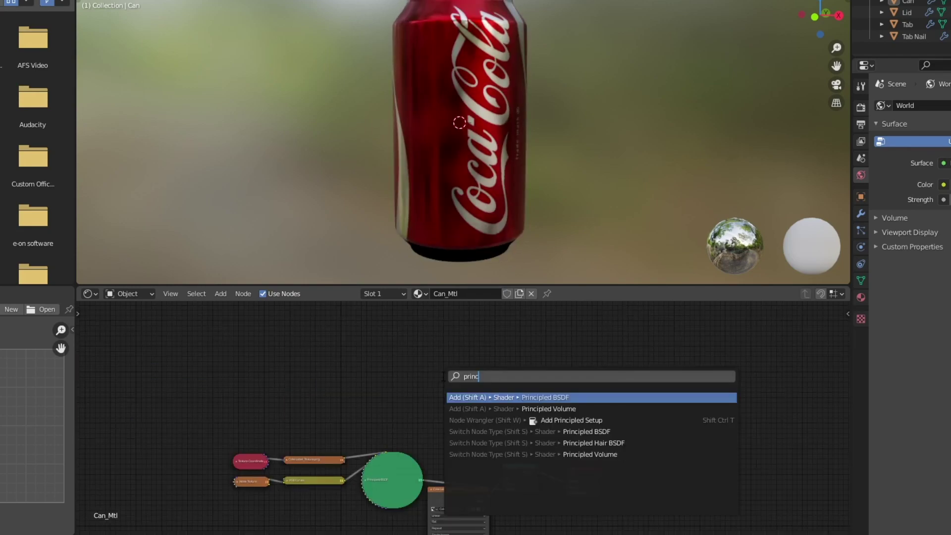
Step: Add a second Principled BSDF above the collapsed one and connect its BSDF output to the Mix Shader's first Shader input
{"action": "key", "text": "Return"}
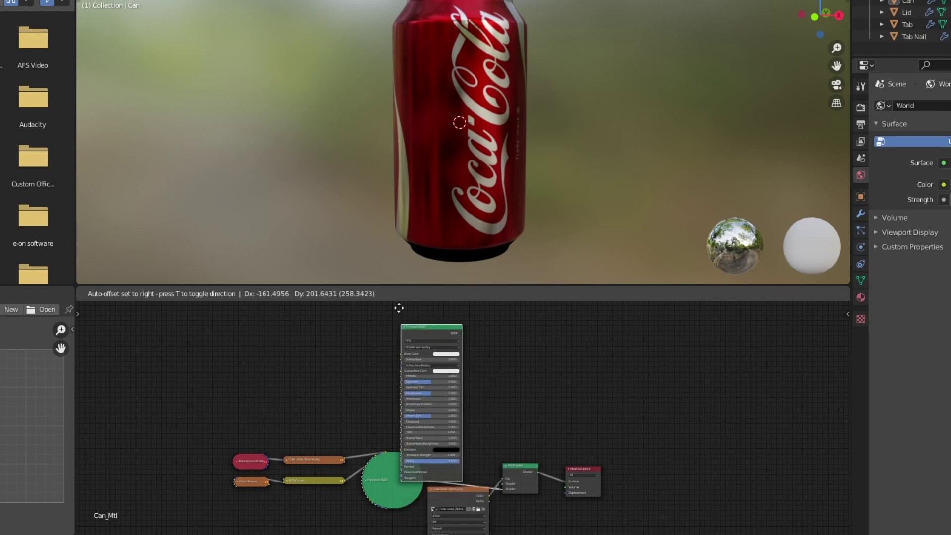
{"action": "left_click", "coordinate": [363, 518]}
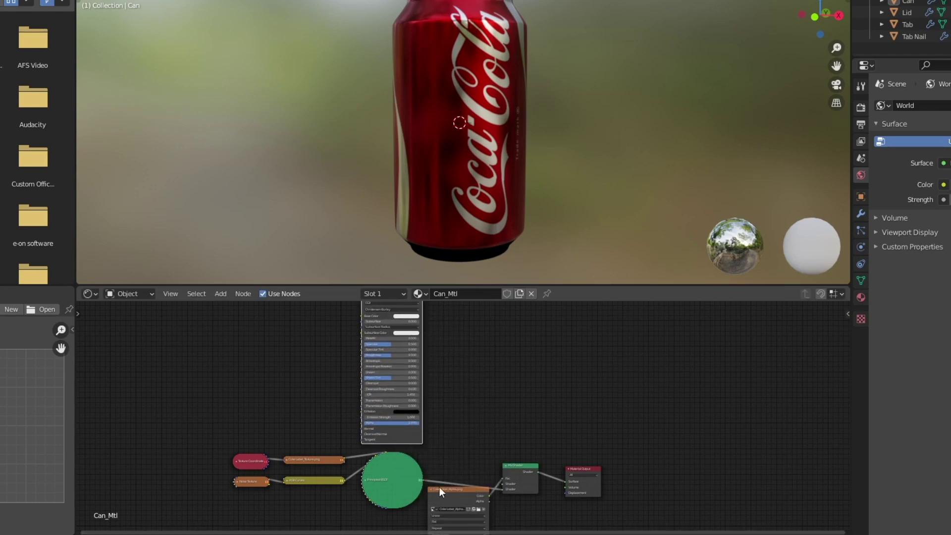
{"action": "scroll", "coordinate": [485, 429], "scroll_direction": "up", "scroll_amount": 1, "text": "shift"}
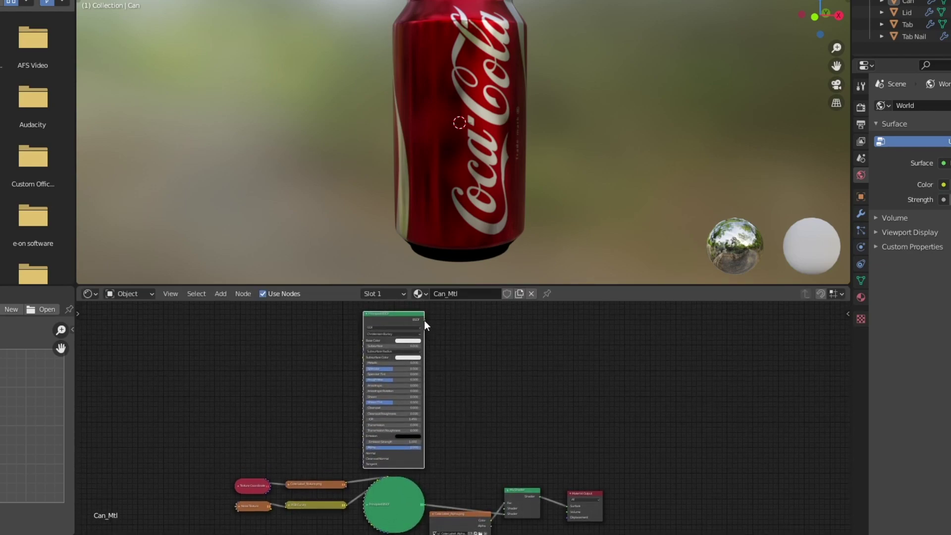
{"action": "left_click_drag", "start_coordinate": [424, 320], "coordinate": [504, 509]}
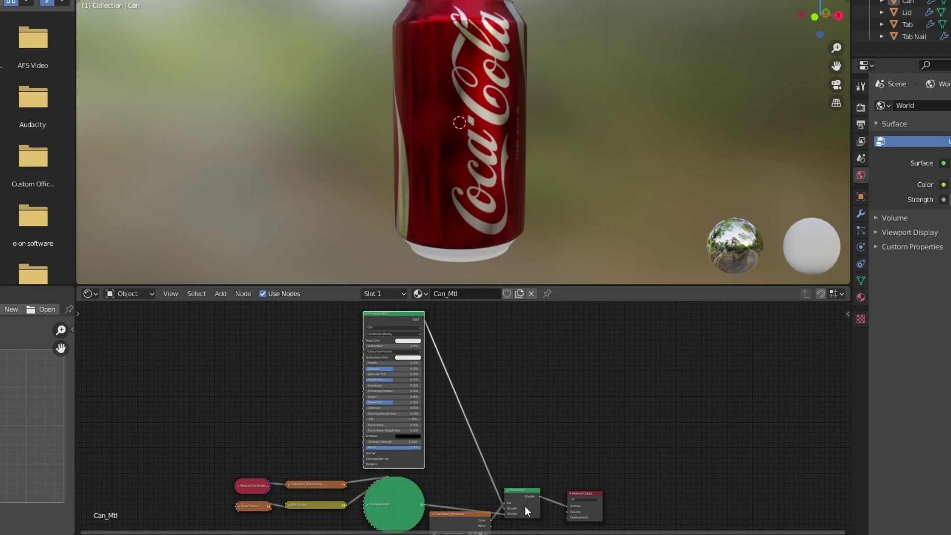
Step: Set the second Principled BSDF's Metallic to 1.000 and connect the RGB Curves' Color output to its Roughness
{"action": "scroll", "coordinate": [370, 321], "scroll_direction": "up", "scroll_amount": 5}
{"action": "left_click_drag", "start_coordinate": [370, 426], "coordinate": [500, 428]}
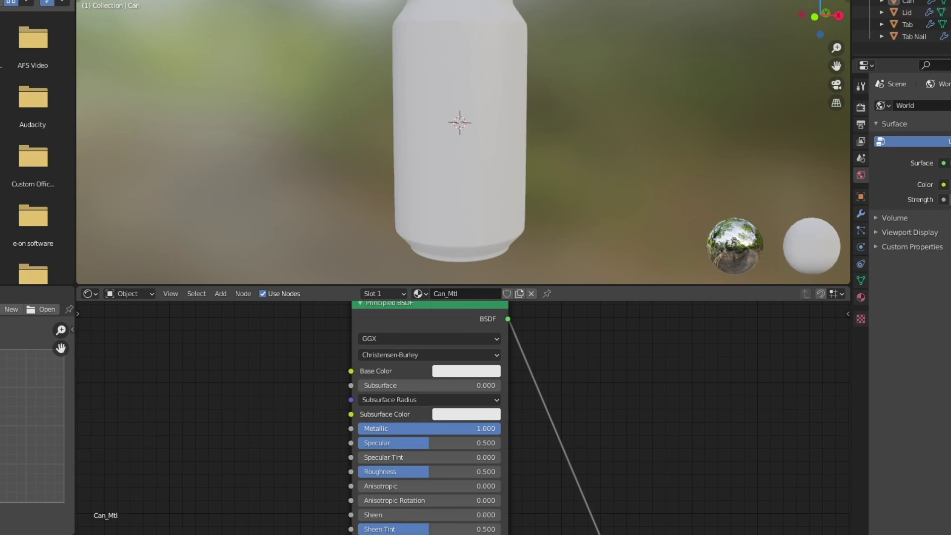
{"action": "middle_click_drag", "start_coordinate": [545, 376], "coordinate": [557, 331]}
{"action": "left_click_drag", "start_coordinate": [441, 426], "coordinate": [404, 425]}
{"action": "scroll", "coordinate": [444, 468], "scroll_direction": "down", "scroll_amount": 3}
{"action": "left_click_drag", "start_coordinate": [433, 480], "coordinate": [452, 323]}
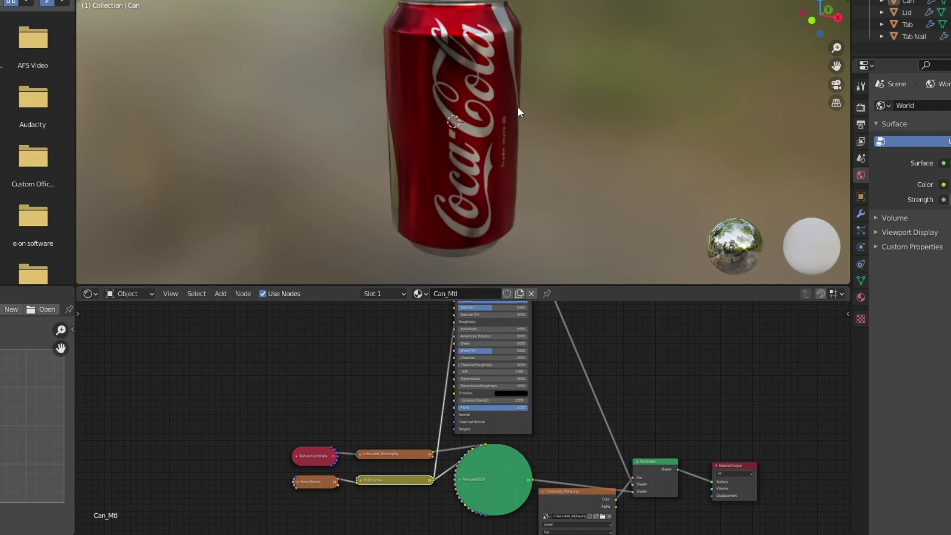
Step: Create a new material on the can's lid and name it Metal_Mtl
{"action": "middle_click_drag", "start_coordinate": [518, 107], "coordinate": [512, 229]}
{"action": "scroll", "coordinate": [512, 217], "scroll_direction": "up", "scroll_amount": 4}
{"action": "scroll", "coordinate": [512, 218], "scroll_direction": "down", "scroll_amount": 4}
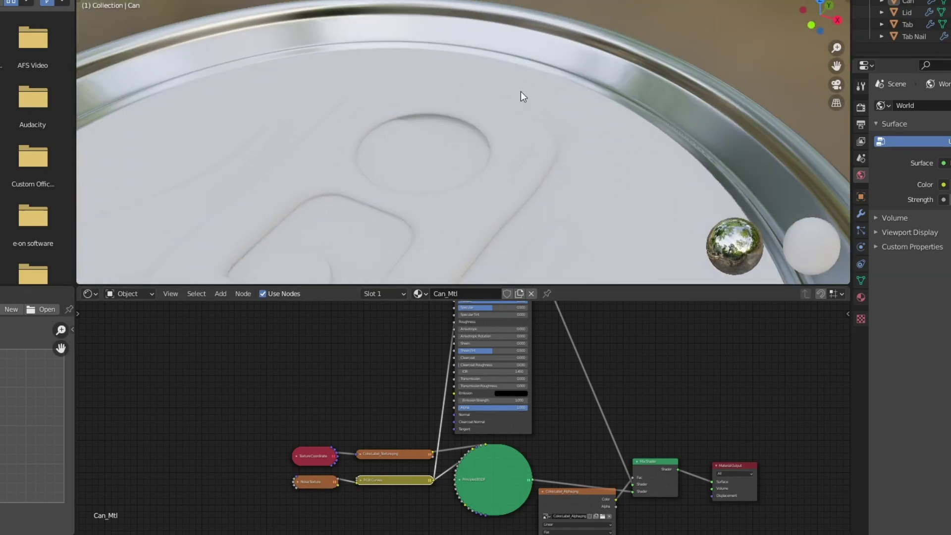
{"action": "middle_click_drag", "start_coordinate": [521, 92], "coordinate": [503, 128]}
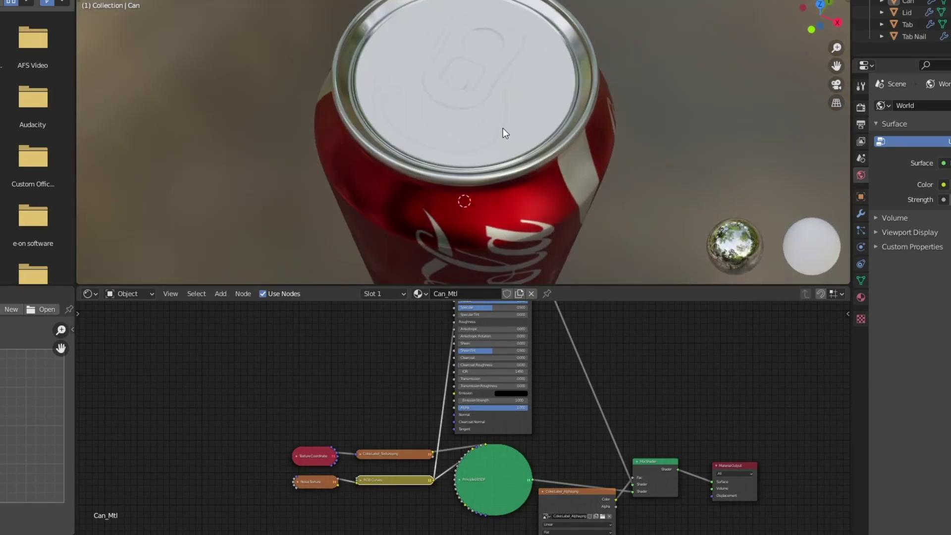
{"action": "left_click", "coordinate": [475, 132]}
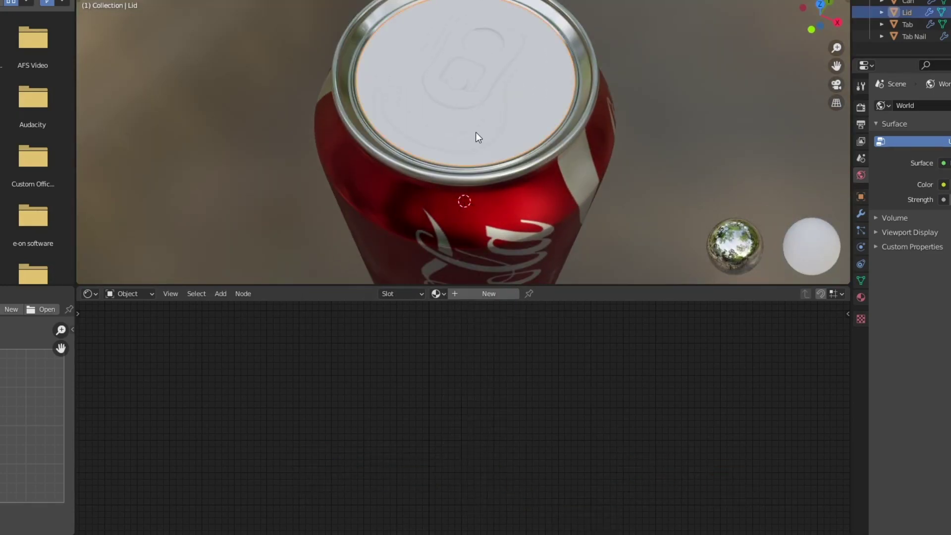
{"action": "left_click", "coordinate": [463, 295]}
{"action": "left_click", "coordinate": [481, 294]}
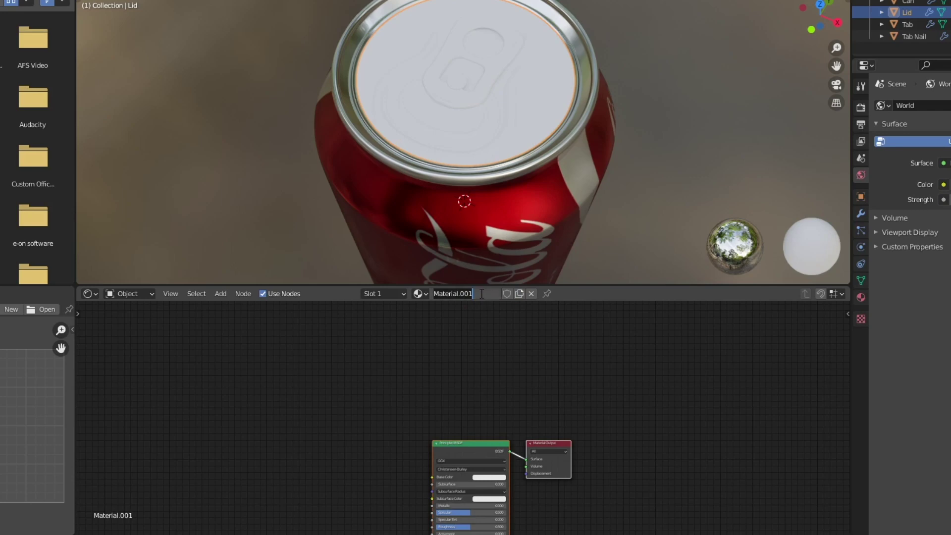
{"action": "type", "text": "Metal_Mtl"}
{"action": "key", "text": "Return"}
Step: Set Metal_Mtl's Metallic to 1.000 and Roughness to 0.214 on its Principled BSDF
{"action": "scroll", "coordinate": [468, 454], "scroll_direction": "up", "scroll_amount": 5}
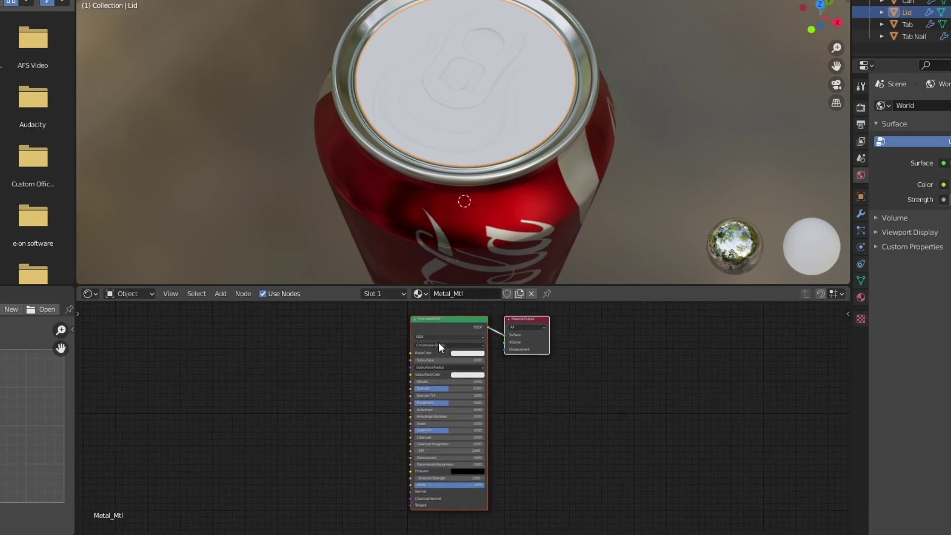
{"action": "scroll", "coordinate": [414, 397], "scroll_direction": "up", "scroll_amount": 1}
{"action": "left_click_drag", "start_coordinate": [416, 380], "coordinate": [496, 380]}
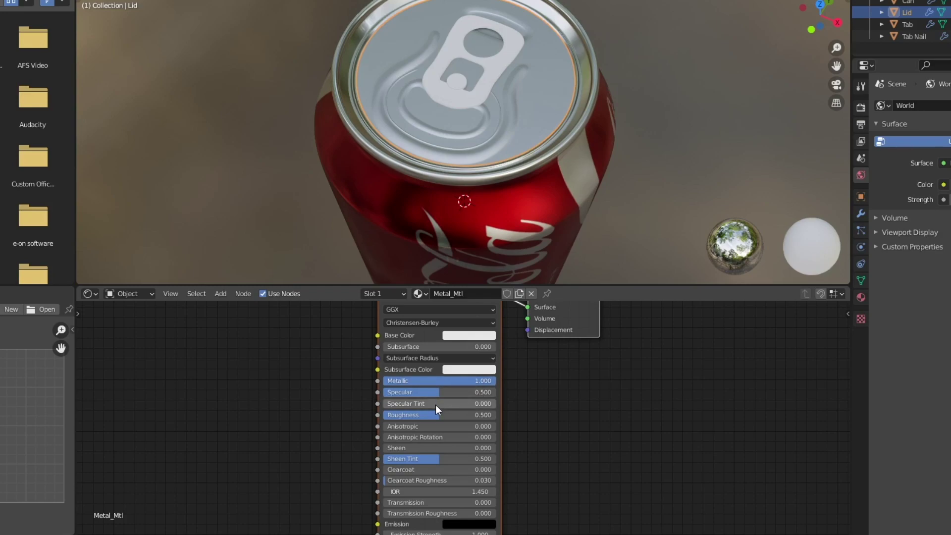
{"action": "left_click_drag", "start_coordinate": [435, 415], "coordinate": [404, 415]}
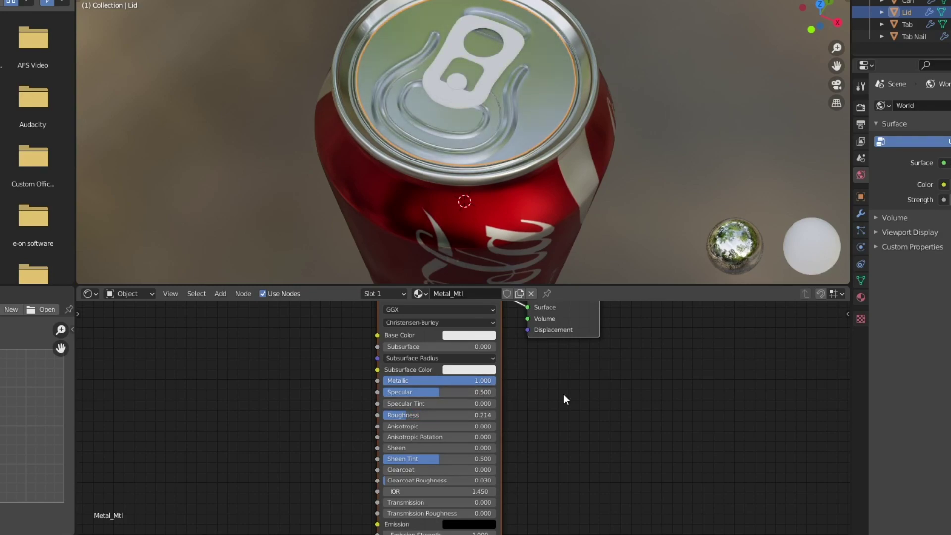
Step: Assign the existing Metal_Mtl material to the Tab and Tab Nail objects
{"action": "left_click", "coordinate": [481, 96]}
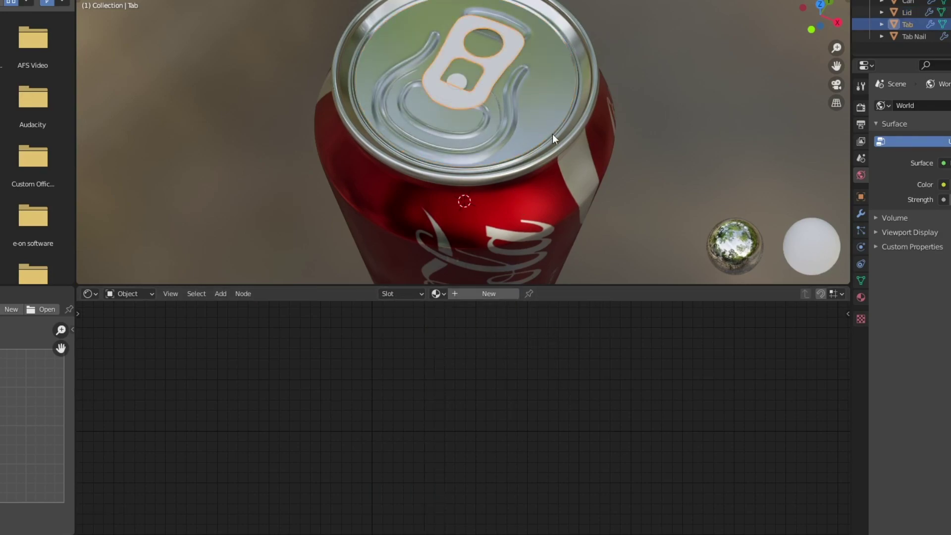
{"action": "left_click", "coordinate": [861, 297]}
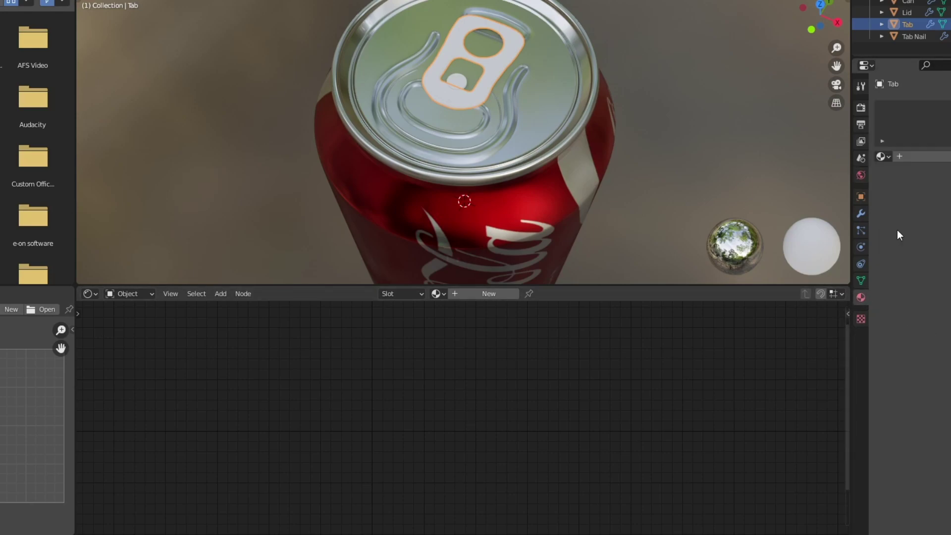
{"action": "left_click", "coordinate": [946, 107]}
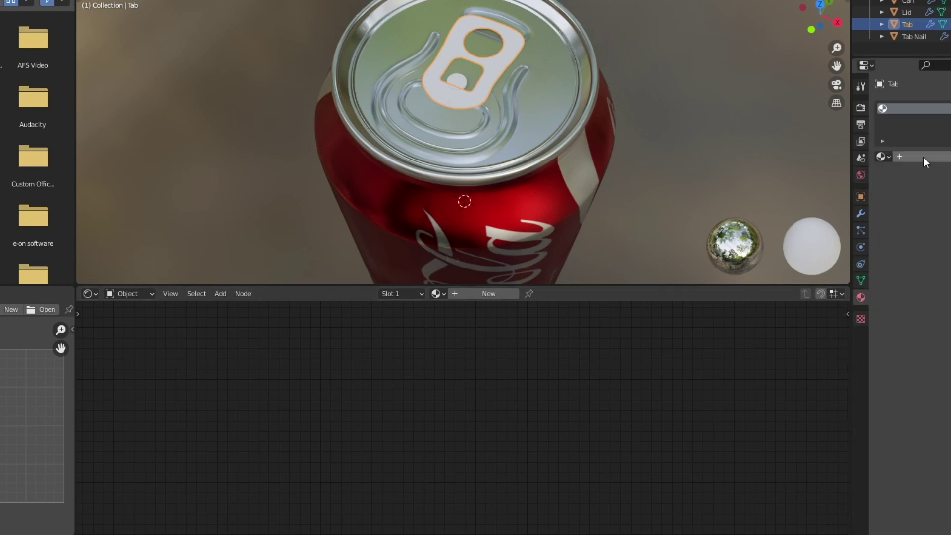
{"action": "left_click", "coordinate": [883, 157]}
{"action": "left_click", "coordinate": [904, 197]}
{"action": "left_click", "coordinate": [914, 37]}
{"action": "left_click", "coordinate": [883, 157]}
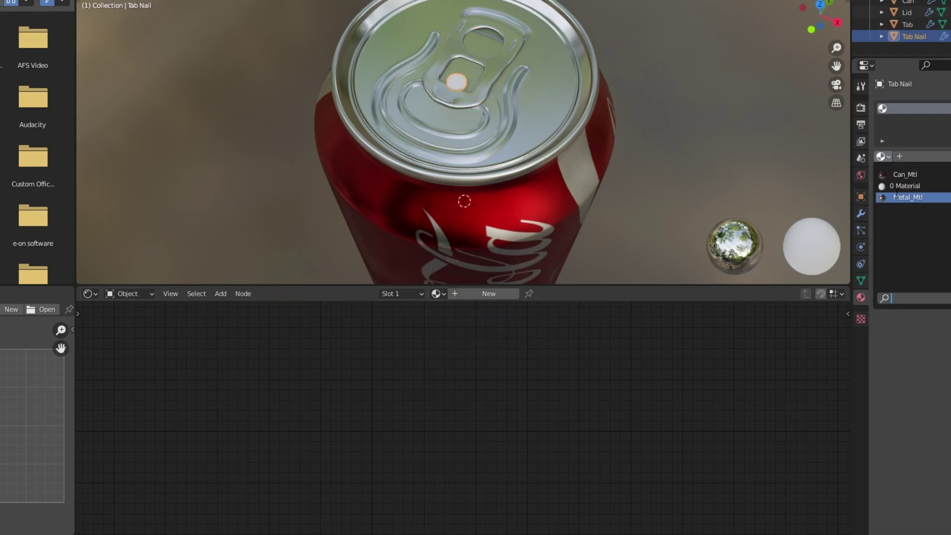
{"action": "left_click", "coordinate": [904, 197]}
{"action": "left_click", "coordinate": [670, 166]}
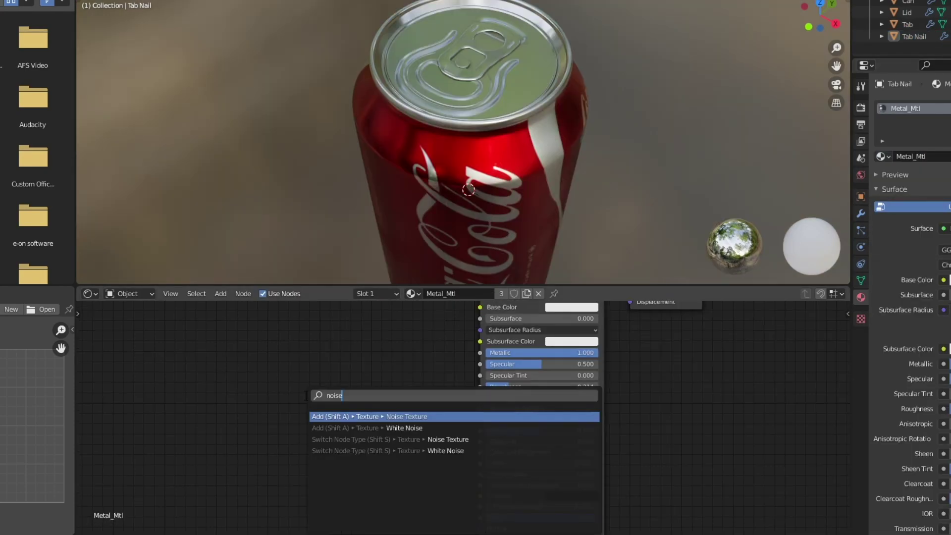
Step: Add a Noise Texture node to Metal_Mtl and connect its Fac output to the Principled BSDF's Roughness
{"action": "key", "text": "Return"}
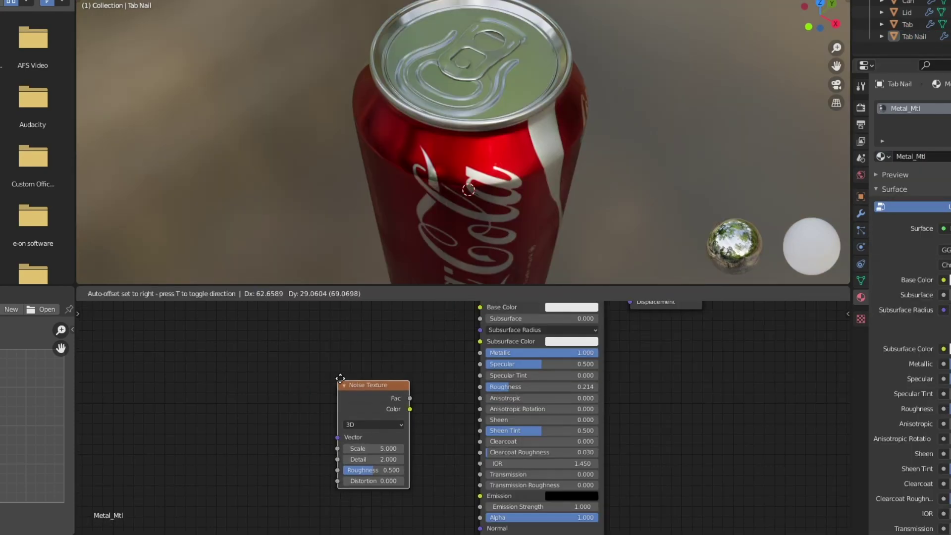
{"action": "left_click", "coordinate": [292, 379]}
{"action": "left_click_drag", "start_coordinate": [292, 384], "coordinate": [479, 387]}
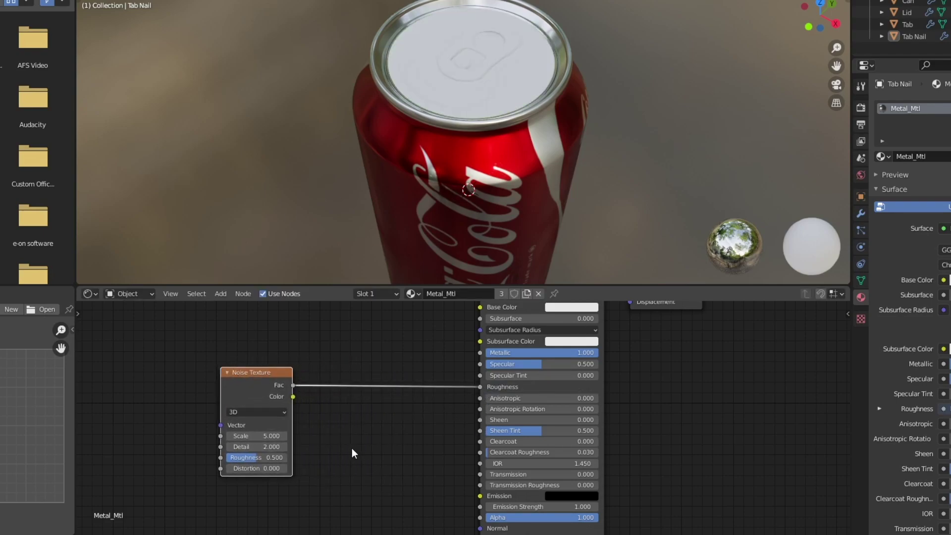
{"action": "middle_click_drag", "start_coordinate": [507, 112], "coordinate": [513, 87]}
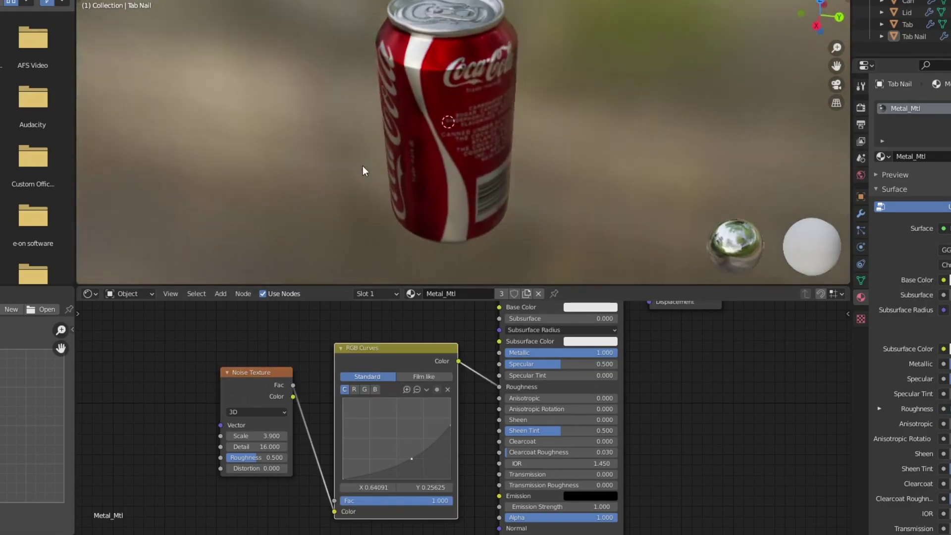
{"action": "middle_click_drag", "start_coordinate": [363, 170], "coordinate": [489, 174]}
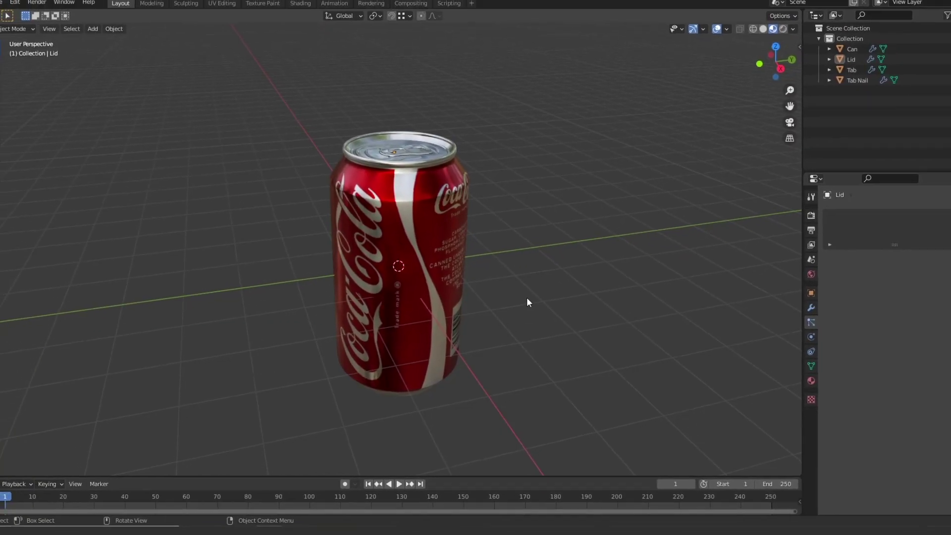
Step: Add a metaball ball to the scene and raise it about 5.3 m along Z, above the can
{"action": "key", "text": "shift+a"}
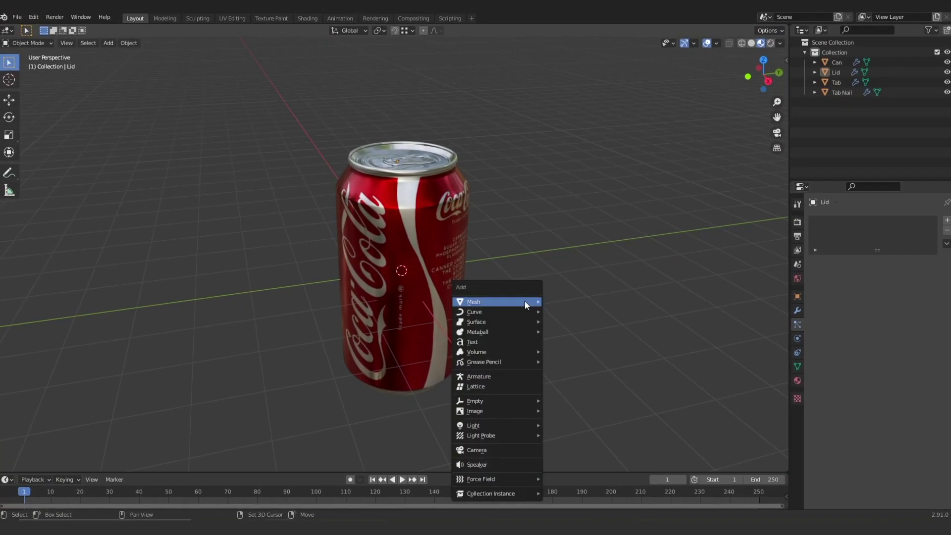
{"action": "mouse_move", "coordinate": [524, 301]}
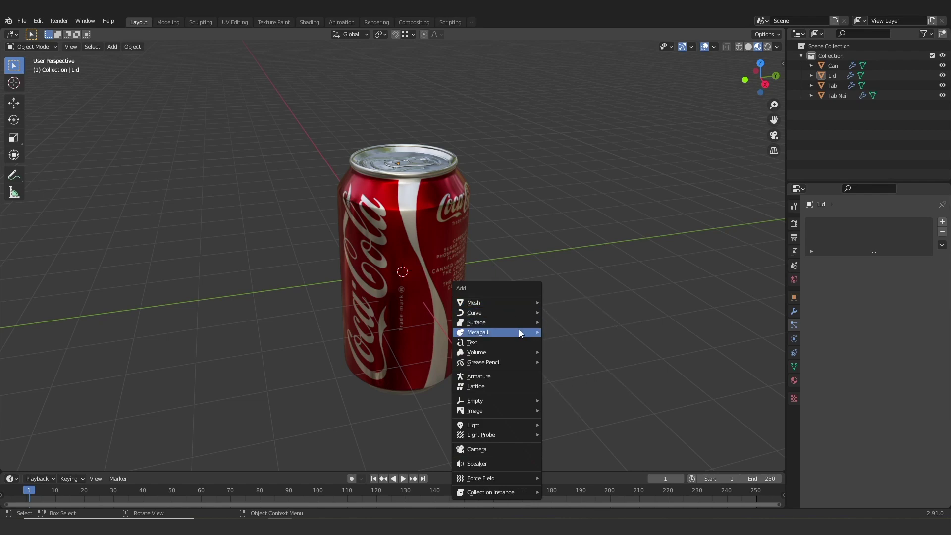
{"action": "mouse_move", "coordinate": [518, 332]}
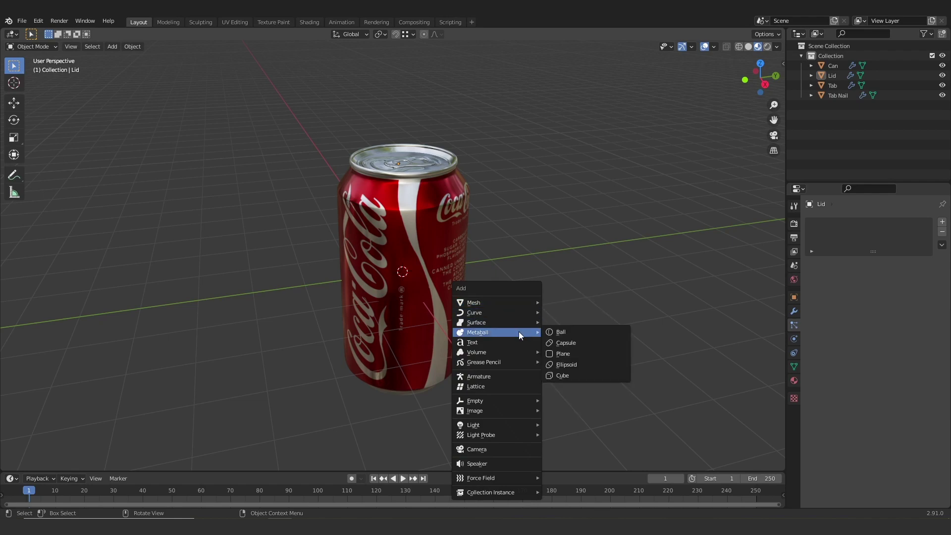
{"action": "left_click", "coordinate": [571, 334]}
{"action": "key", "text": "g"}
{"action": "key", "text": "z"}
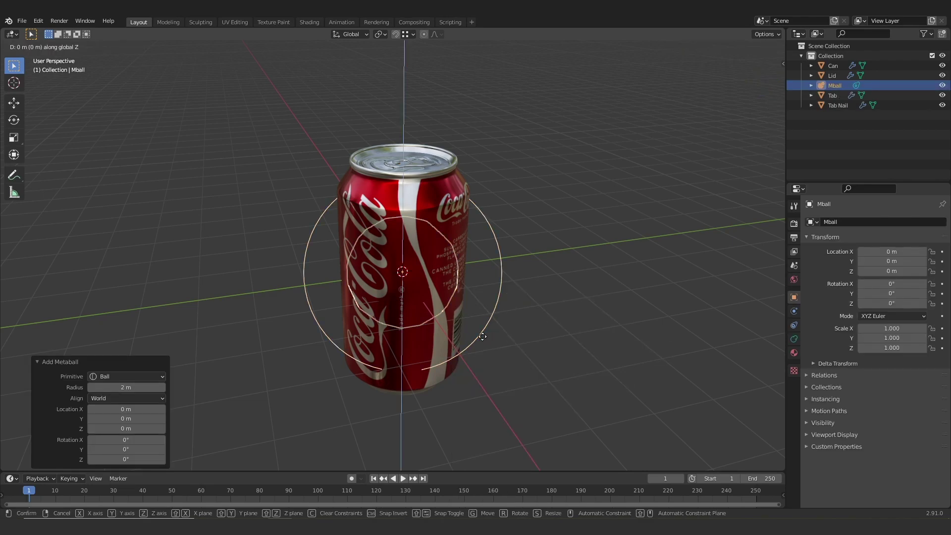
{"action": "left_click", "coordinate": [492, 70]}
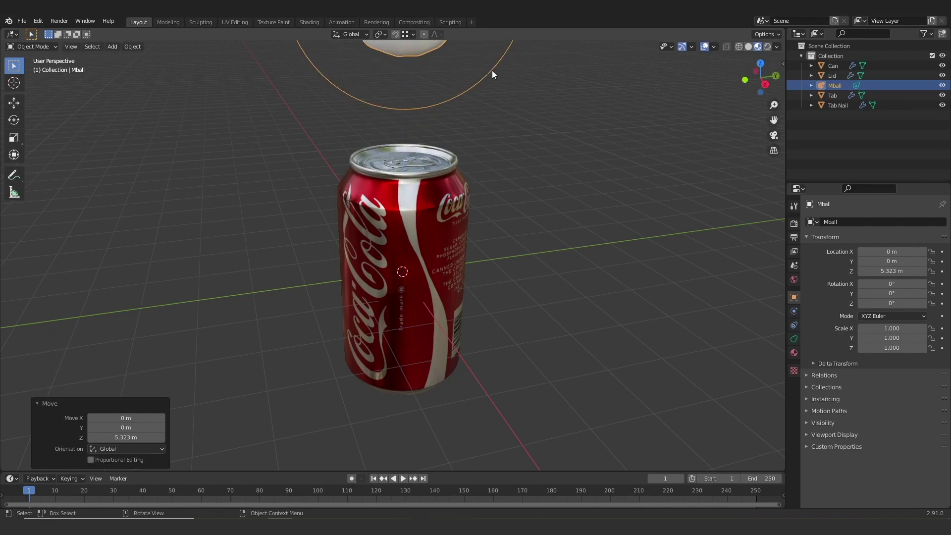
Step: Scale the metaball down uniformly to about 0.175
{"action": "scroll", "coordinate": [521, 181], "scroll_direction": "down", "scroll_amount": 3}
{"action": "middle_click_drag", "start_coordinate": [522, 198], "coordinate": [528, 260]}
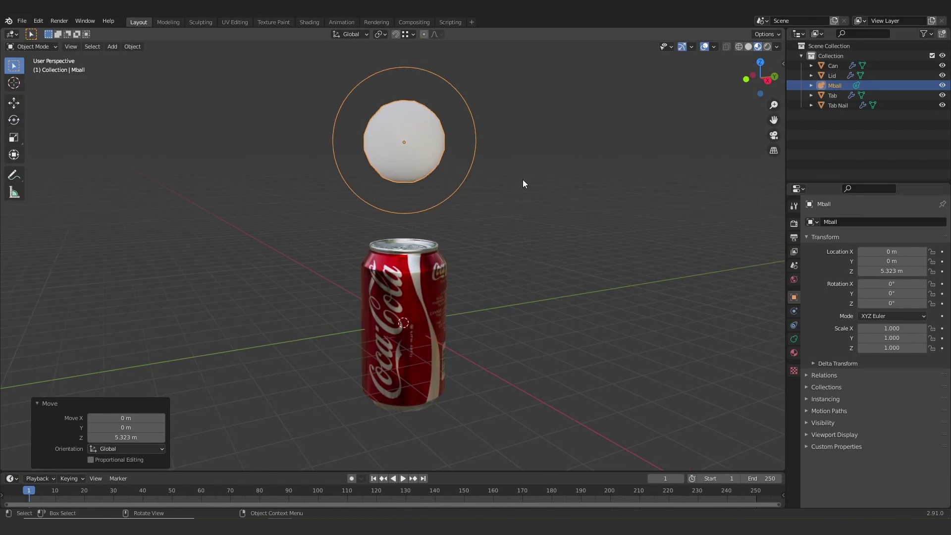
{"action": "key", "text": "s"}
{"action": "left_click", "coordinate": [411, 161]}
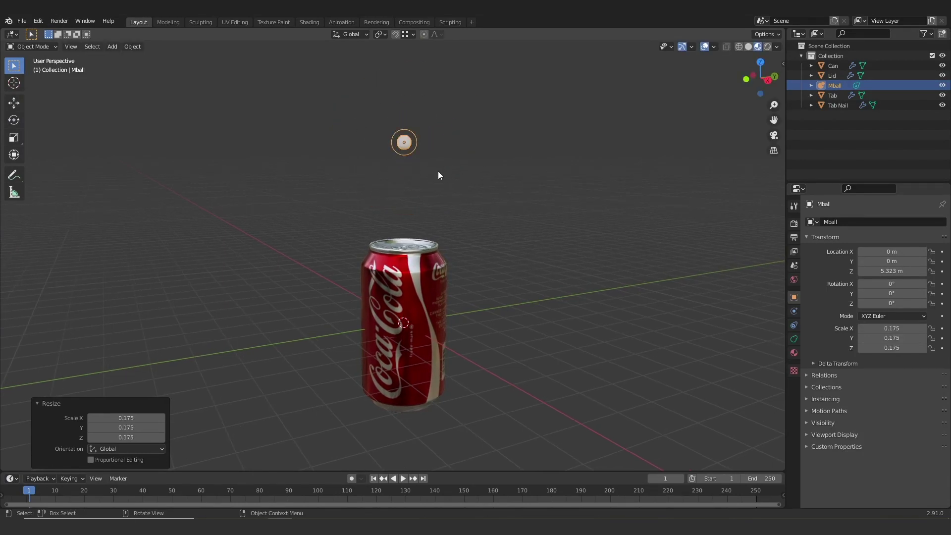
Step: Flatten the metaball into an elongated drop, scaled to about 0.059 on X and 0.137 on Y
{"action": "middle_click_drag", "start_coordinate": [438, 171], "coordinate": [449, 184]}
{"action": "scroll", "coordinate": [449, 183], "scroll_direction": "up", "scroll_amount": 4}
{"action": "middle_click_drag", "start_coordinate": [512, 279], "coordinate": [518, 285]}
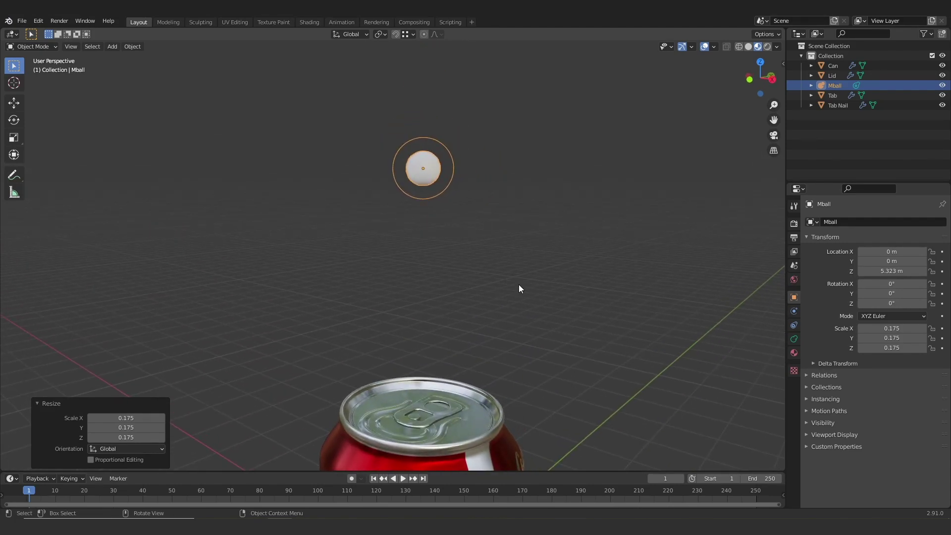
{"action": "key", "text": "s"}
{"action": "key", "text": "x"}
{"action": "left_click", "coordinate": [446, 245]}
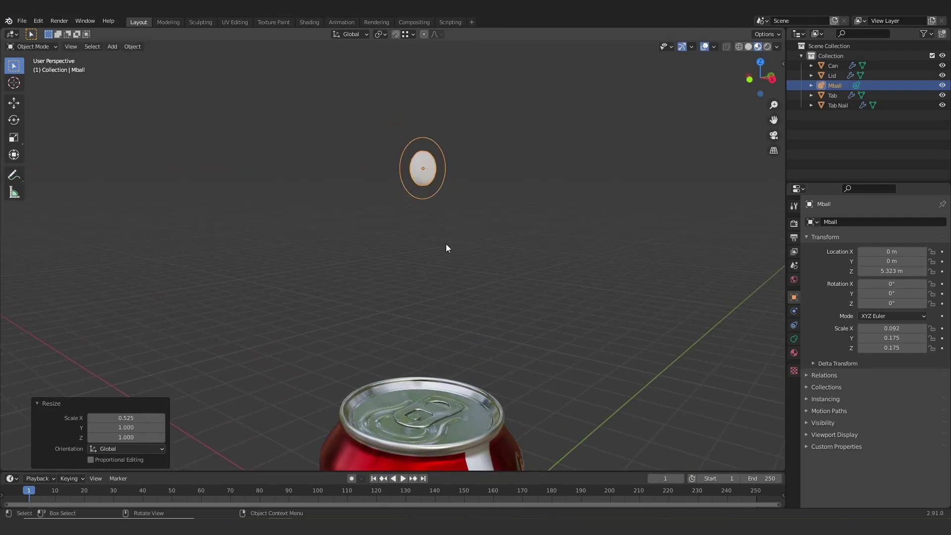
{"action": "middle_click_drag", "start_coordinate": [446, 245], "coordinate": [508, 255]}
{"action": "key", "text": "s"}
{"action": "key", "text": "x"}
{"action": "left_click", "coordinate": [528, 229]}
Step: Rename the metaball object above the can to Droplet
{"action": "scroll", "coordinate": [541, 240], "scroll_direction": "down", "scroll_amount": 4}
{"action": "left_click", "coordinate": [509, 255]}
{"action": "left_click", "coordinate": [407, 131]}
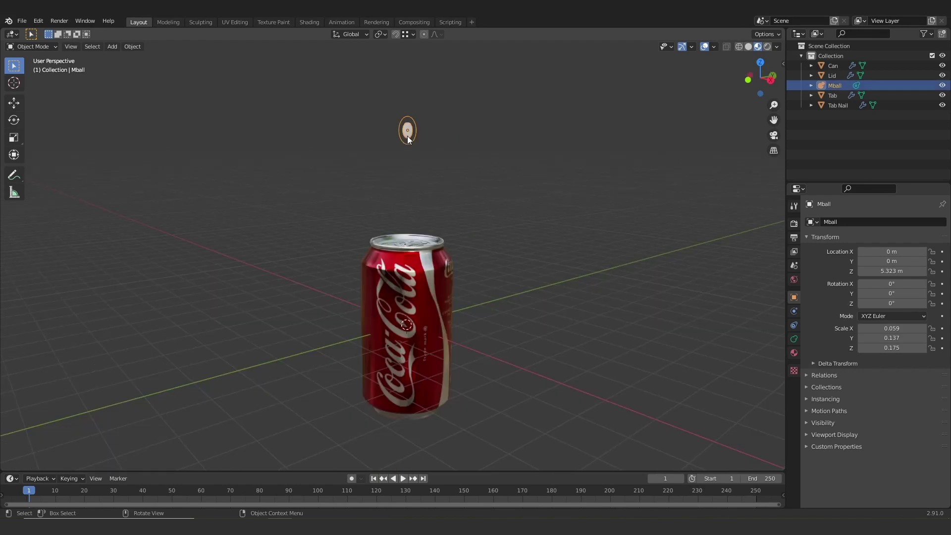
{"action": "double_click", "coordinate": [834, 85]}
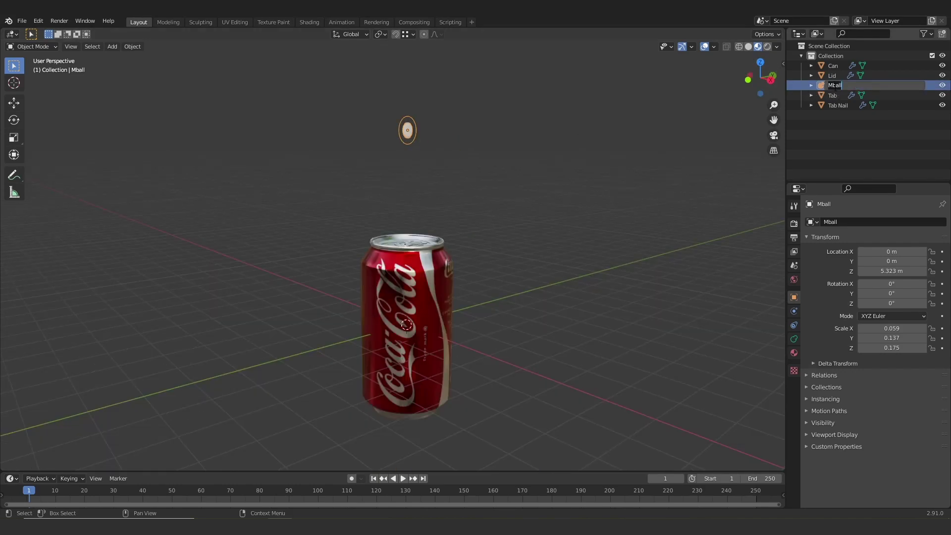
{"action": "type", "text": "Droplet"}
{"action": "key", "text": "Return"}
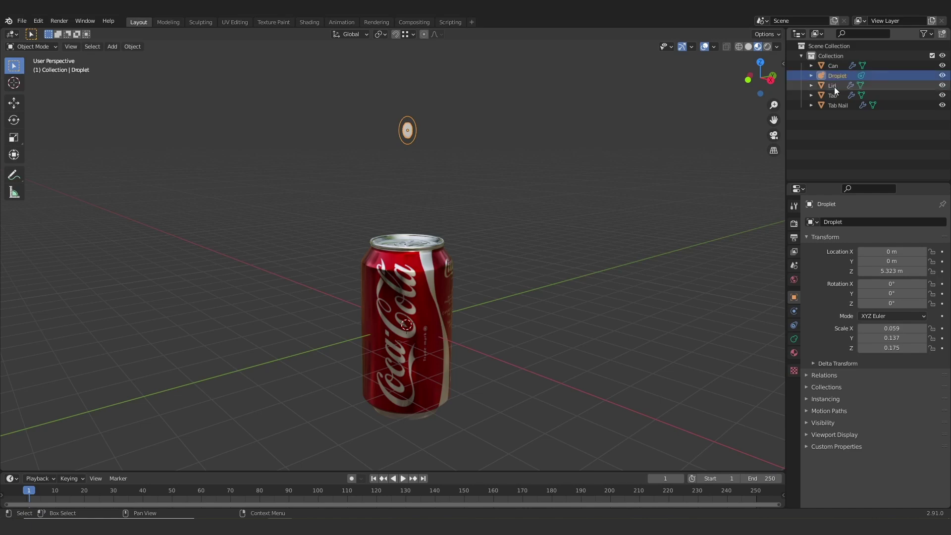
Step: Add a particle system to the can and name it Large Droplets
{"action": "left_click", "coordinate": [422, 381]}
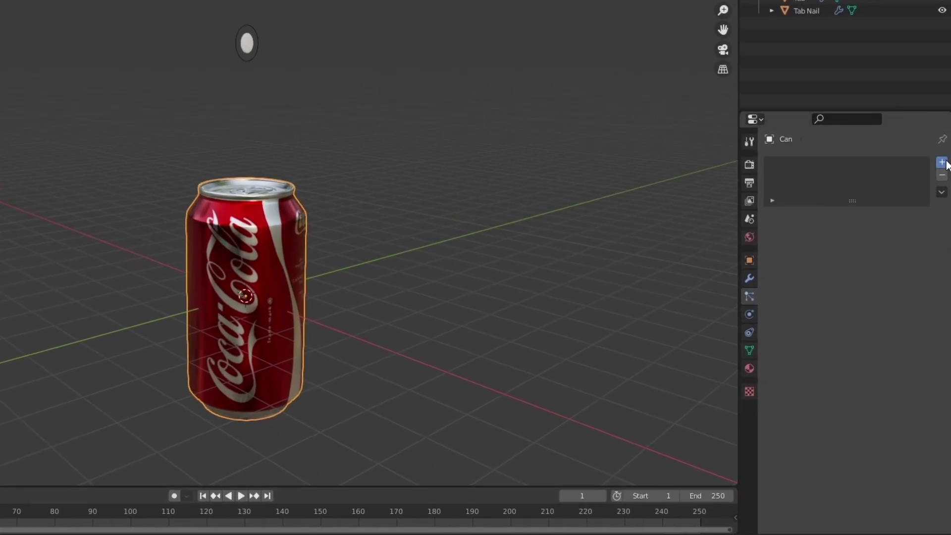
{"action": "left_click", "coordinate": [942, 169]}
{"action": "double_click", "coordinate": [803, 165]}
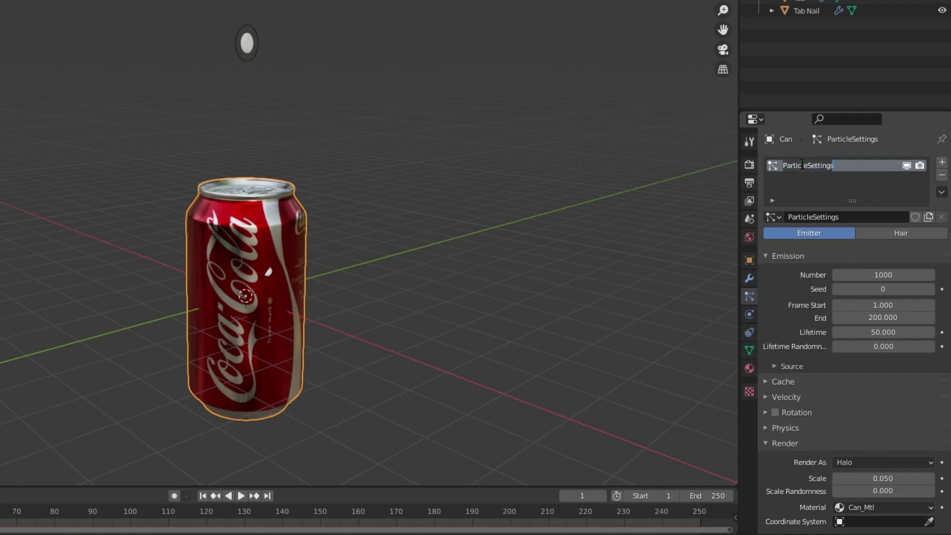
{"action": "type", "text": "Larg"}
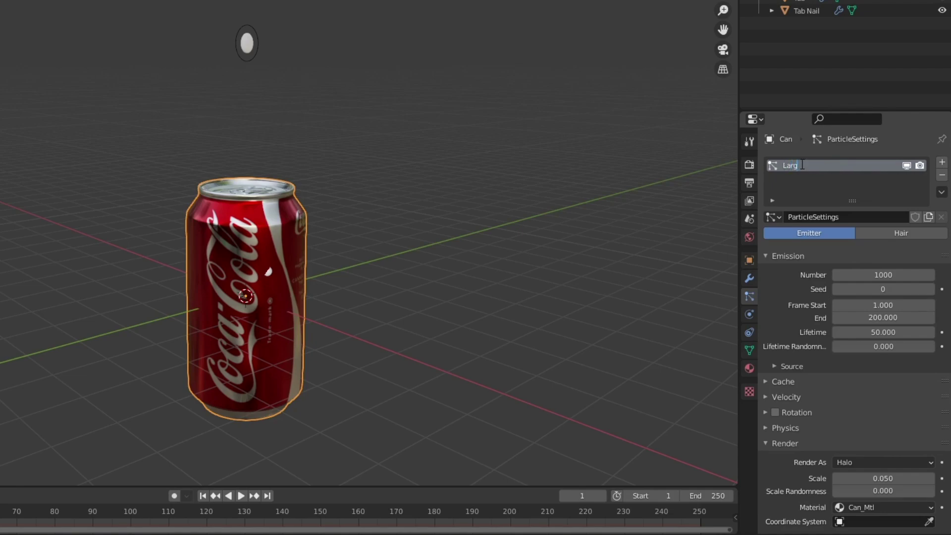
{"action": "type", "text": "e Droplets"}
{"action": "key", "text": "Return"}
Step: Make Large Droplets a Hair system with Advanced enabled and set its particle number to 300
{"action": "left_click", "coordinate": [893, 234]}
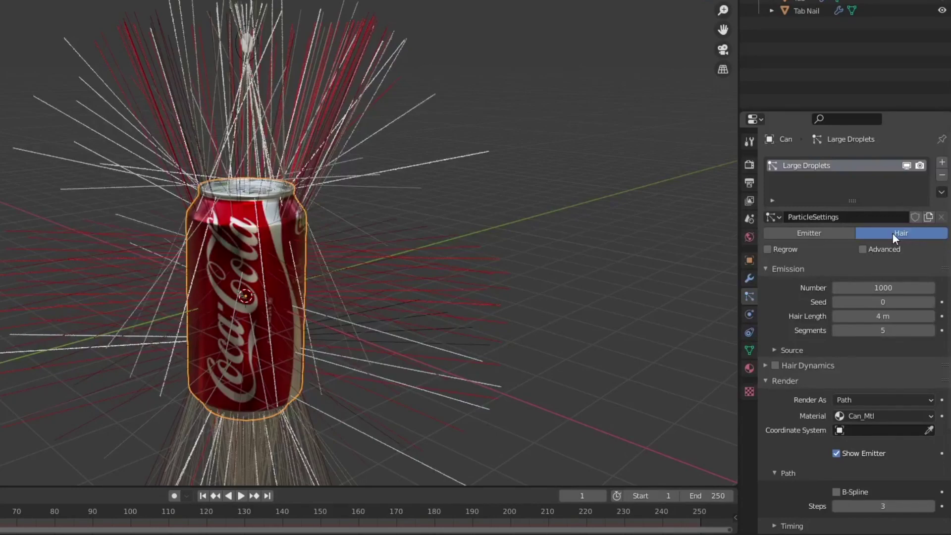
{"action": "left_click", "coordinate": [869, 251]}
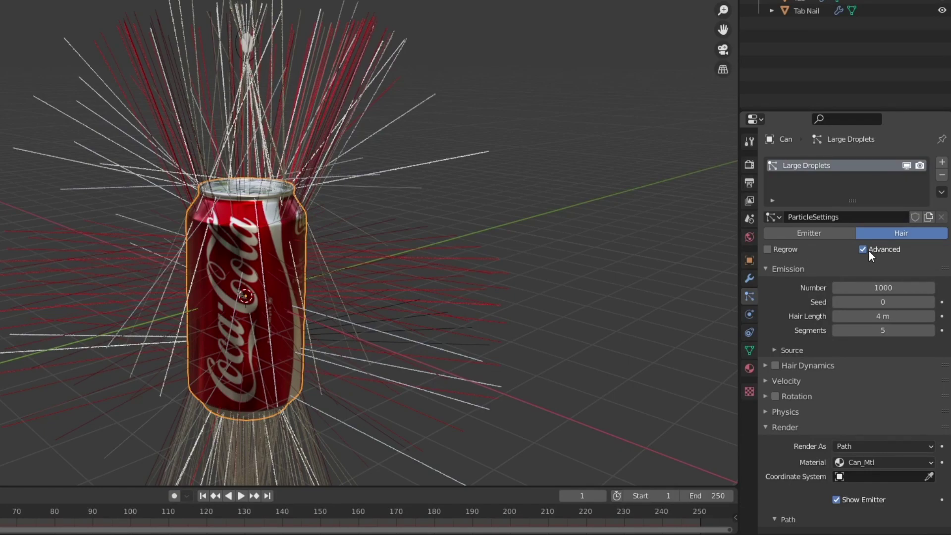
{"action": "left_click", "coordinate": [883, 288]}
{"action": "type", "text": "100"}
{"action": "key", "text": "Return"}
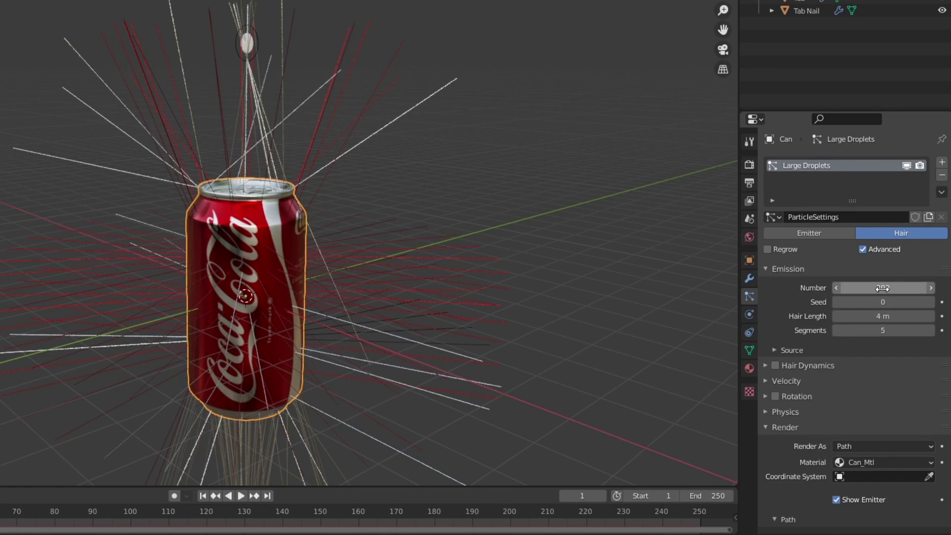
Step: Enable Use Modifier Stack in the emission source settings of Large Droplets
{"action": "left_click", "coordinate": [786, 350]}
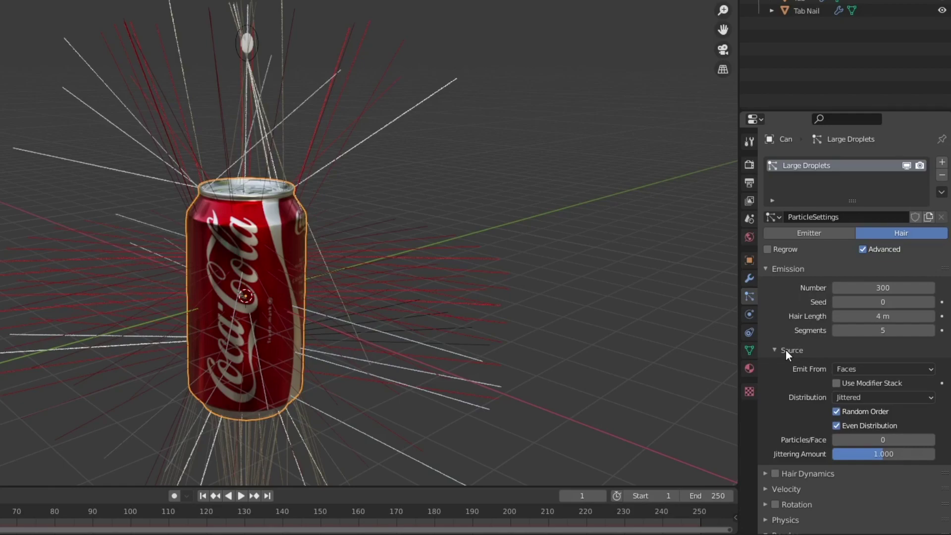
{"action": "left_click", "coordinate": [853, 384]}
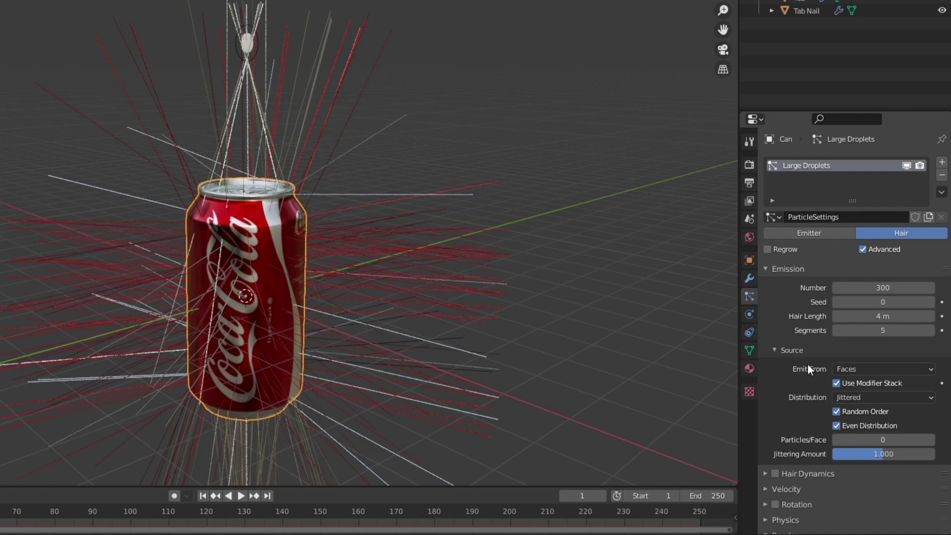
{"action": "left_click", "coordinate": [782, 350]}
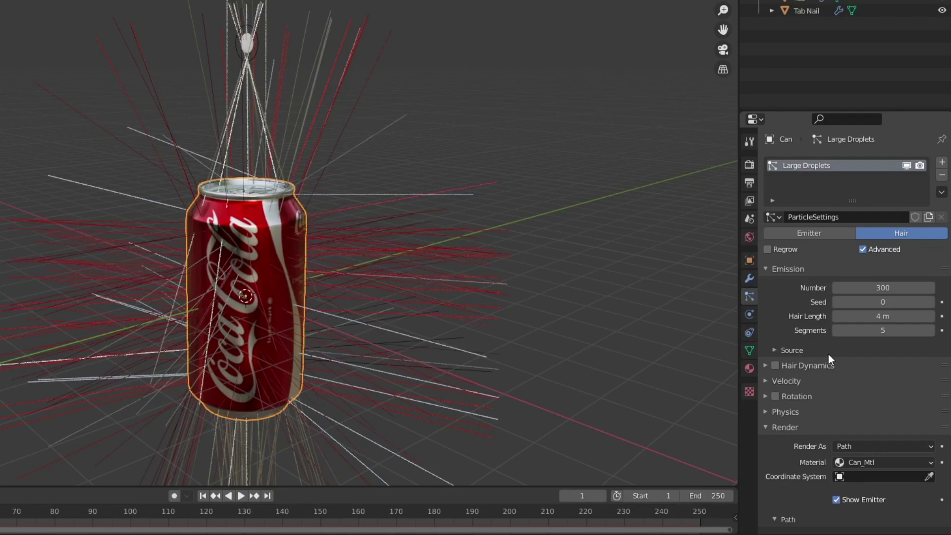
Step: Render the Large Droplets particles as an object, using Droplet as the instance object
{"action": "scroll", "coordinate": [828, 355], "scroll_direction": "down", "scroll_amount": 6}
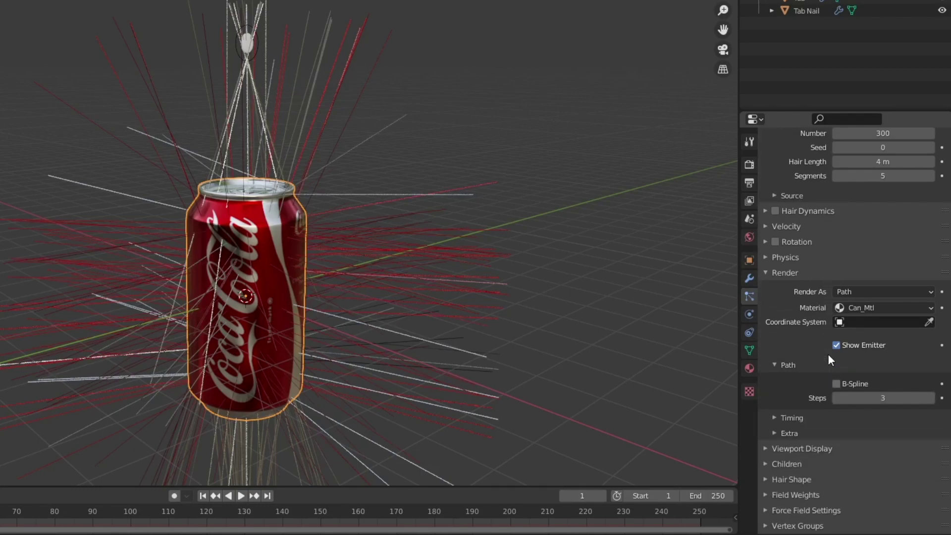
{"action": "left_click", "coordinate": [878, 292]}
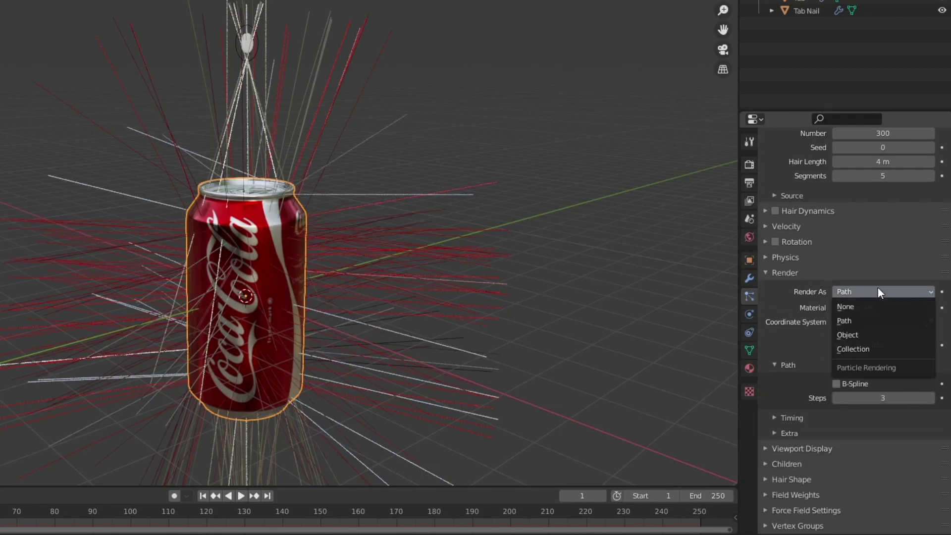
{"action": "left_click", "coordinate": [870, 336]}
{"action": "left_click", "coordinate": [881, 387]}
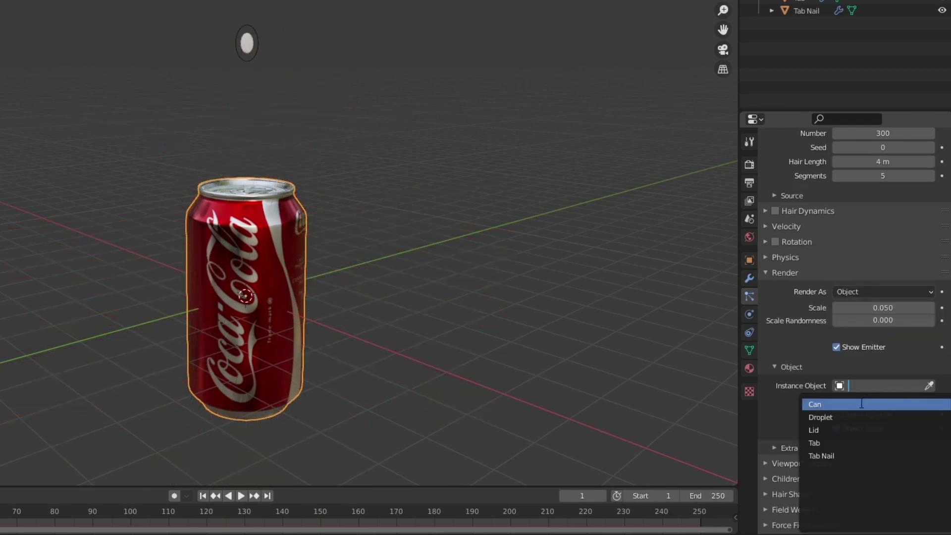
{"action": "left_click", "coordinate": [841, 424]}
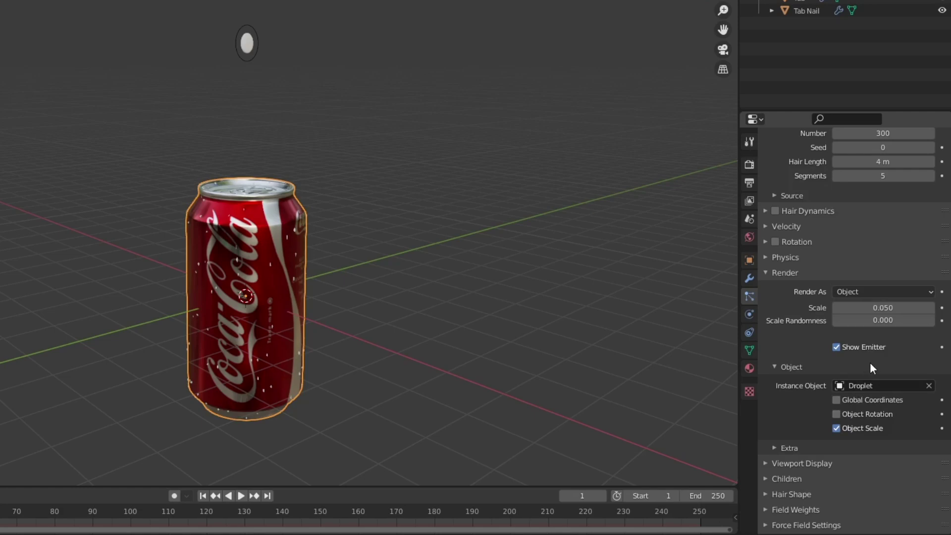
Step: Try a particle render scale of 1.000 for Large Droplets and restore it to 0.050
{"action": "left_click", "coordinate": [865, 307]}
{"action": "type", "text": "1"}
{"action": "key", "text": "Return"}
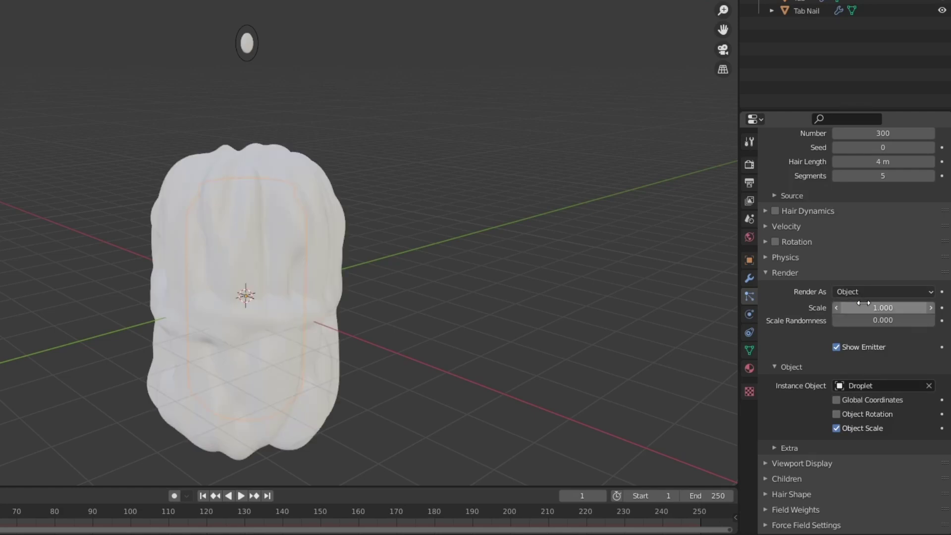
{"action": "left_click", "coordinate": [864, 305]}
{"action": "type", "text": "0.1"}
{"action": "key", "text": "Return"}
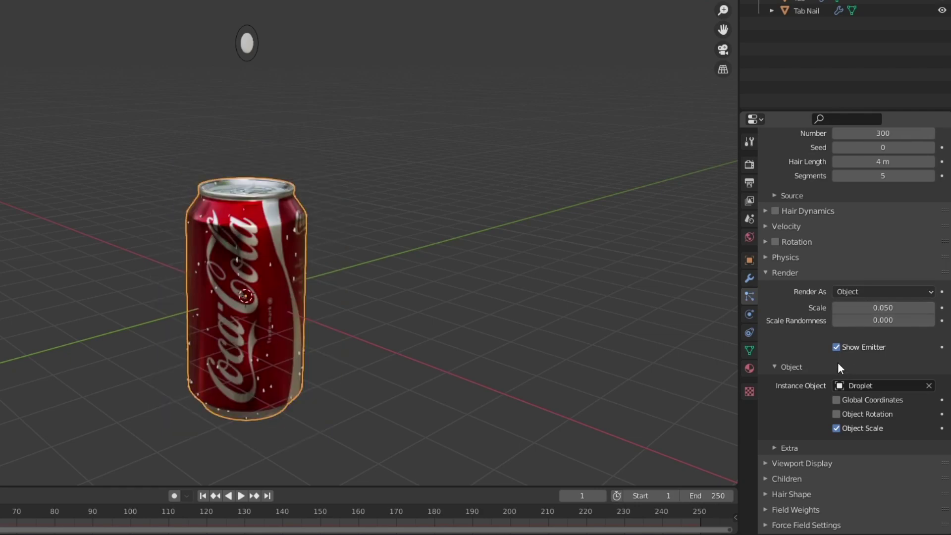
Step: Try a particle render scale of 0.300 and inspect the droplets around the can
{"action": "left_click", "coordinate": [875, 305]}
{"action": "type", "text": "0.3"}
{"action": "key", "text": "Return"}
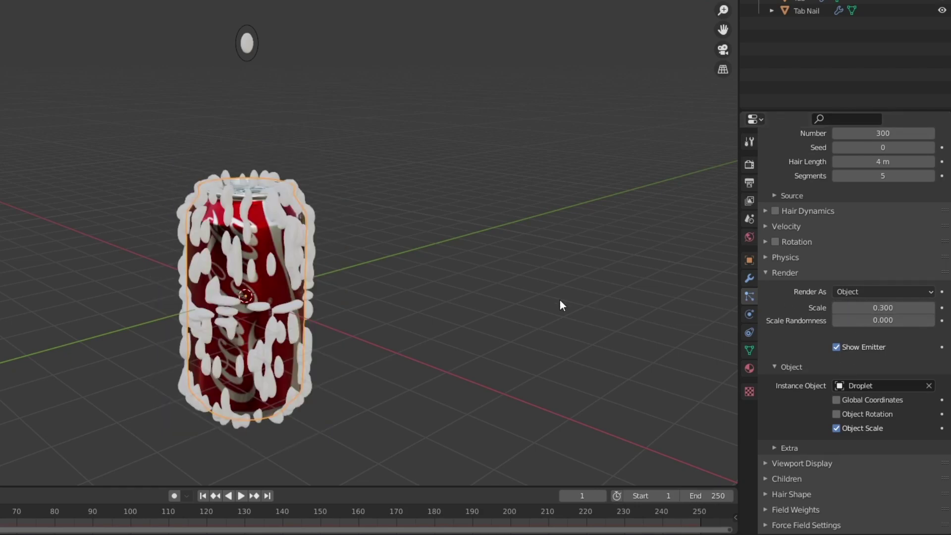
{"action": "middle_click_drag", "start_coordinate": [450, 313], "coordinate": [467, 255]}
{"action": "middle_click_drag", "start_coordinate": [383, 279], "coordinate": [395, 261]}
{"action": "scroll", "coordinate": [613, 320], "scroll_direction": "up", "scroll_amount": 4}
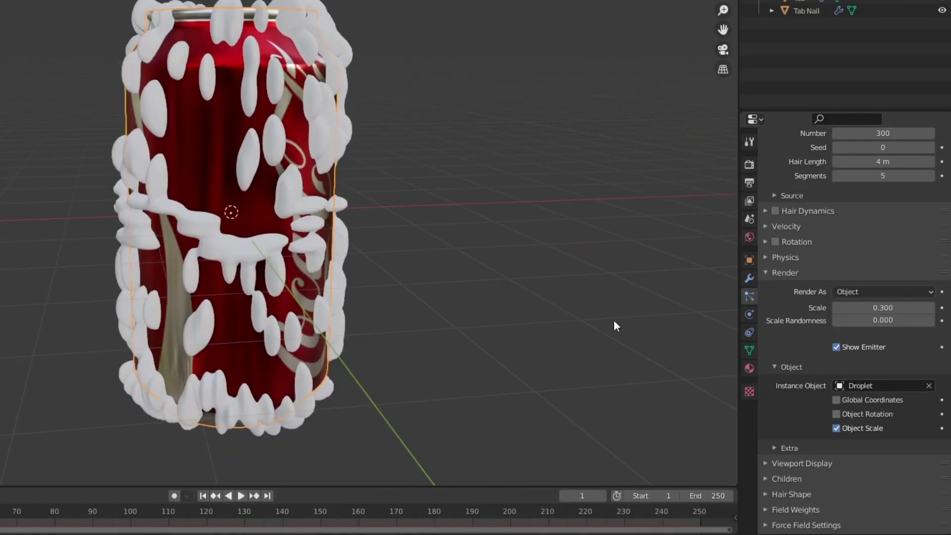
Step: Enable Object Rotation for the droplet instances and set their render scale to 0.100
{"action": "left_click", "coordinate": [871, 417]}
{"action": "left_click", "coordinate": [883, 308]}
{"action": "type", "text": "0.1"}
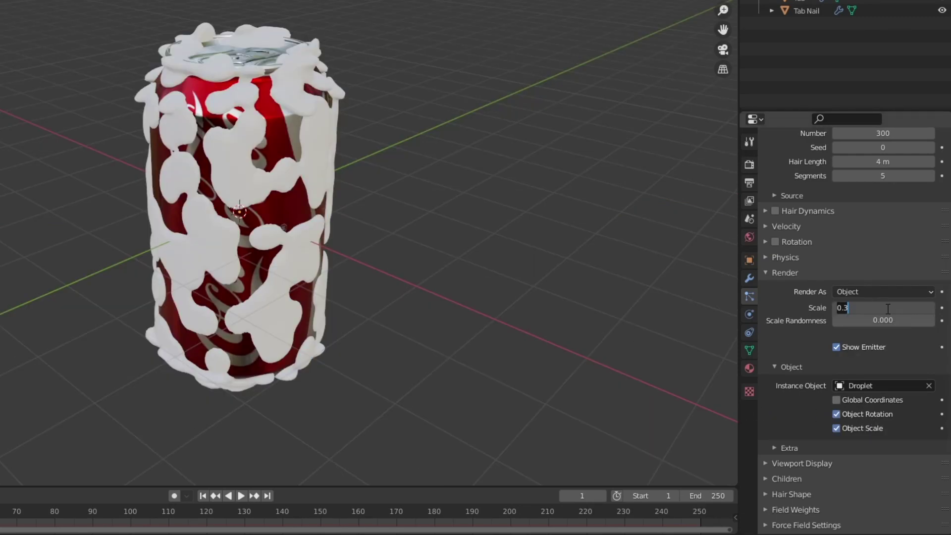
{"action": "key", "text": "Return"}
Step: Set the droplet particles' Scale Randomness to 1.000 and their render scale to 0.200
{"action": "middle_click_drag", "start_coordinate": [501, 254], "coordinate": [656, 246]}
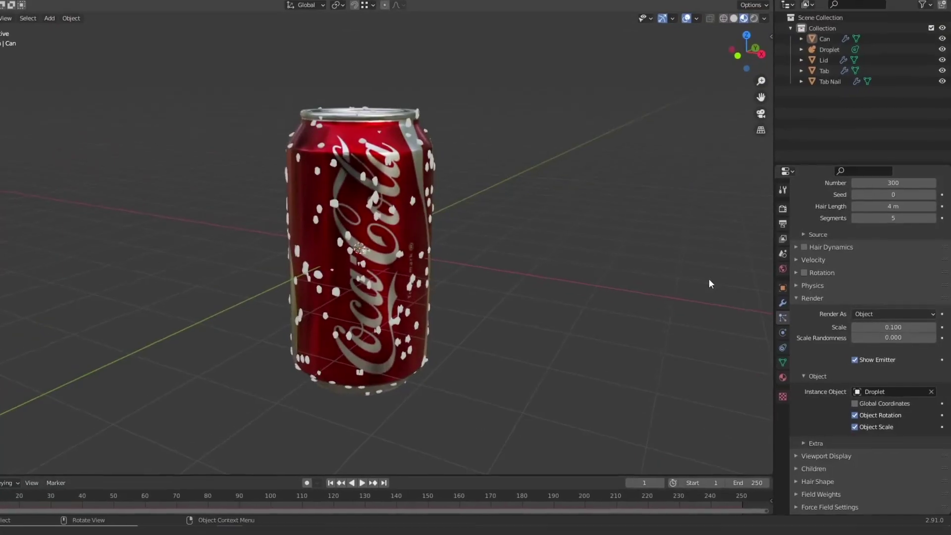
{"action": "left_click_drag", "start_coordinate": [868, 326], "coordinate": [933, 334]}
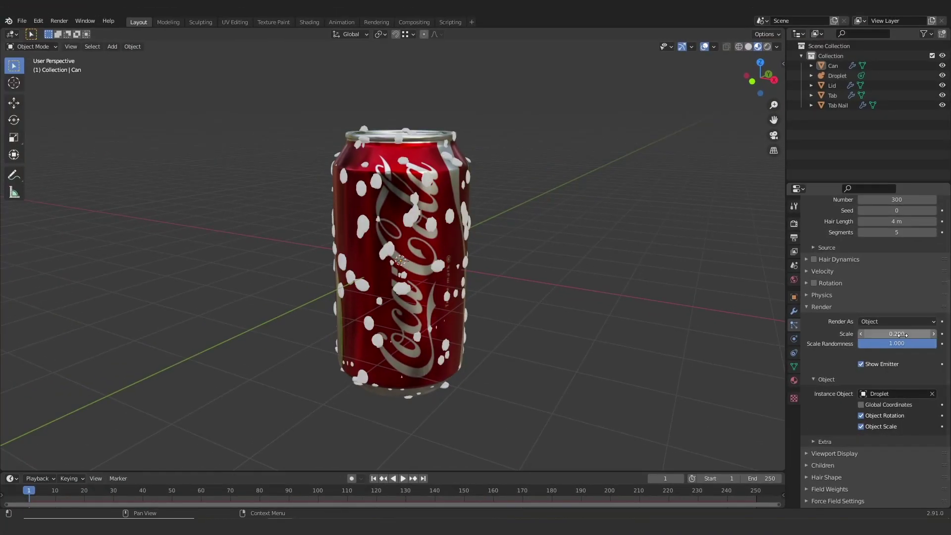
{"action": "middle_click_drag", "start_coordinate": [347, 332], "coordinate": [668, 342]}
{"action": "left_click", "coordinate": [898, 332]}
{"action": "type", "text": "0.2"}
{"action": "key", "text": "Return"}
Step: Set the Droplet metaball's viewport resolution to 0.1 m and its render resolution to 0.01 m
{"action": "middle_click_drag", "start_coordinate": [619, 258], "coordinate": [443, 290]}
{"action": "scroll", "coordinate": [444, 290], "scroll_direction": "up", "scroll_amount": 2}
{"action": "left_click", "coordinate": [845, 74]}
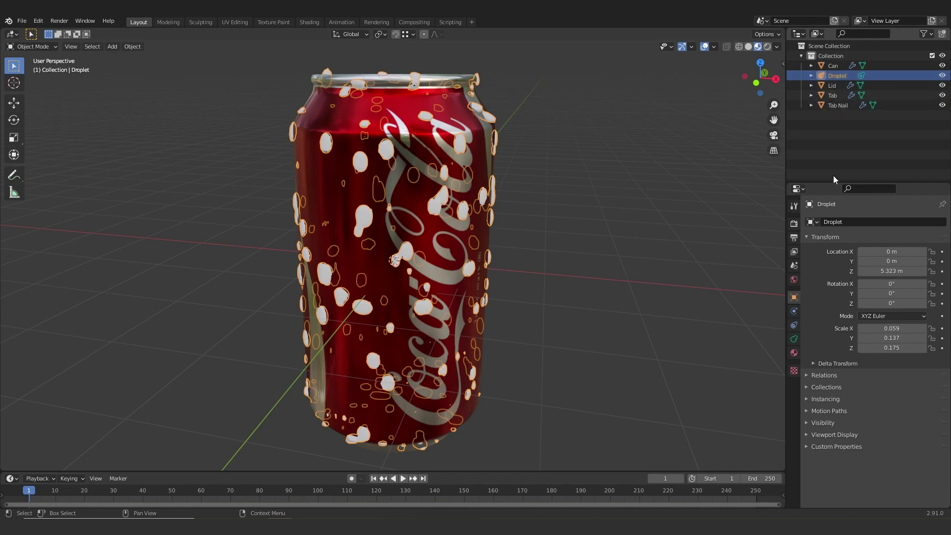
{"action": "left_click", "coordinate": [794, 340]}
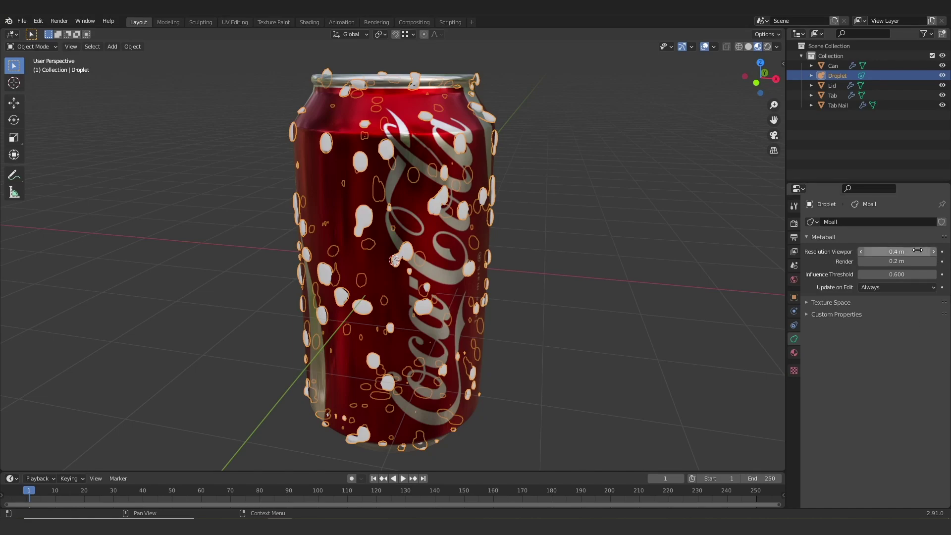
{"action": "left_click", "coordinate": [896, 252]}
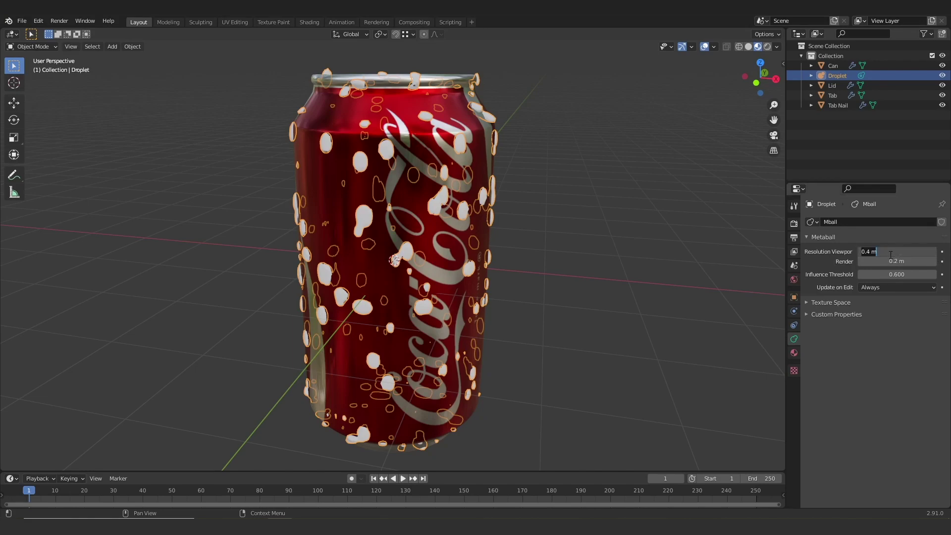
{"action": "type", "text": "0.1"}
{"action": "key", "text": "Return"}
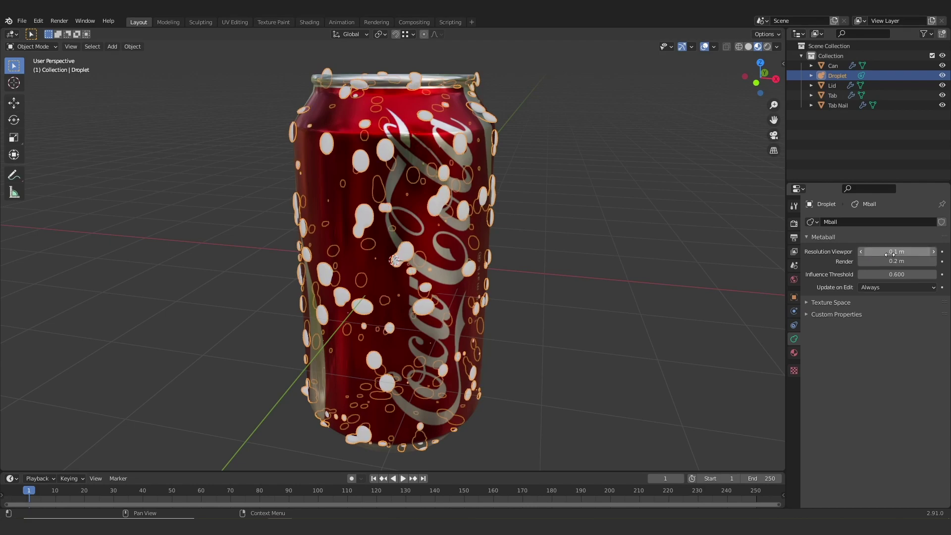
{"action": "left_click", "coordinate": [890, 262]}
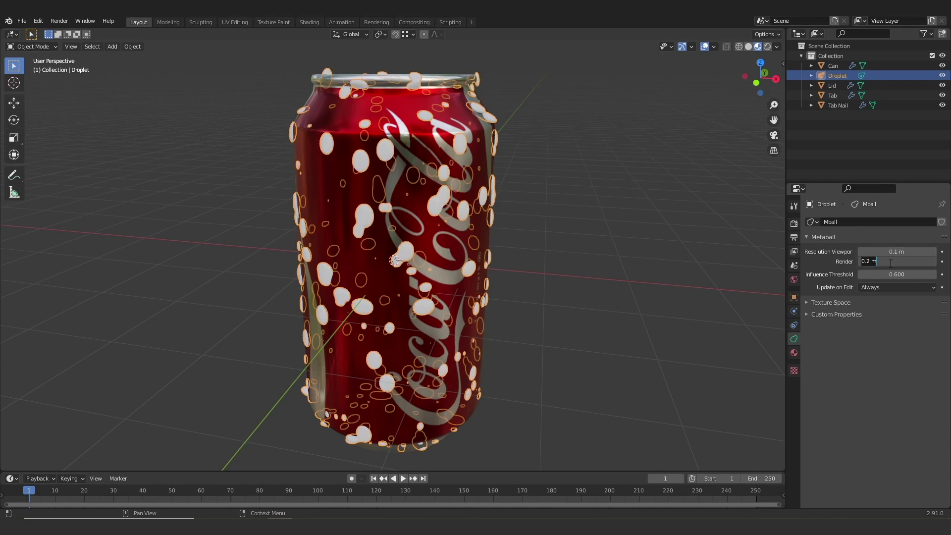
{"action": "type", "text": "0.01"}
{"action": "key", "text": "Return"}
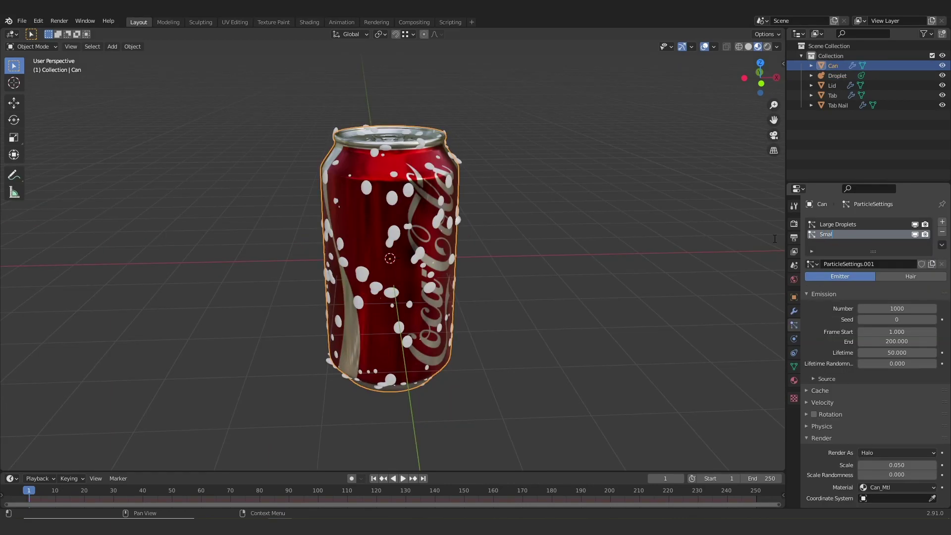
Step: Name the can's second particle system Small Droplets, make it an advanced Hair system and render it as Object
{"action": "type", "text": "Small Droplets"}
{"action": "key", "text": "Return"}
{"action": "left_click", "coordinate": [898, 276]}
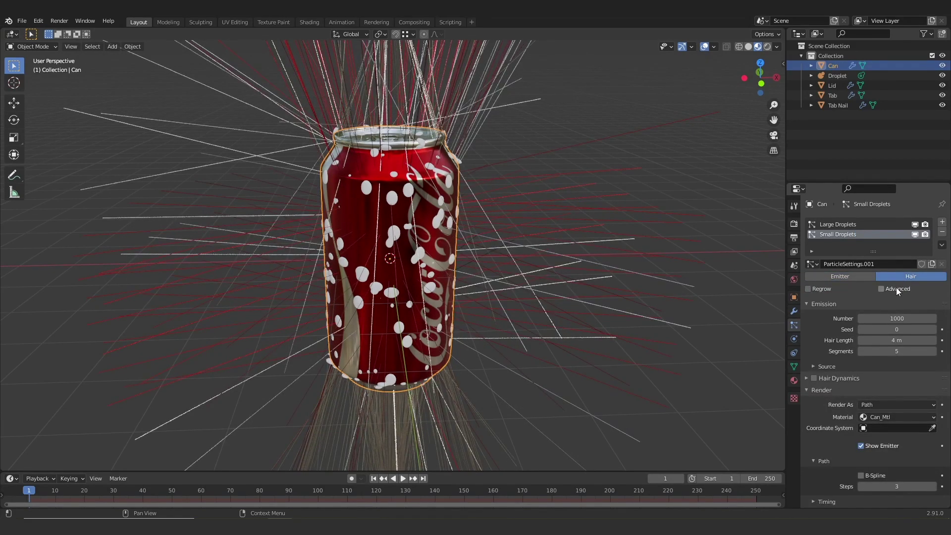
{"action": "left_click", "coordinate": [815, 366]}
{"action": "left_click", "coordinate": [818, 304]}
{"action": "left_click", "coordinate": [896, 378]}
{"action": "left_click", "coordinate": [888, 414]}
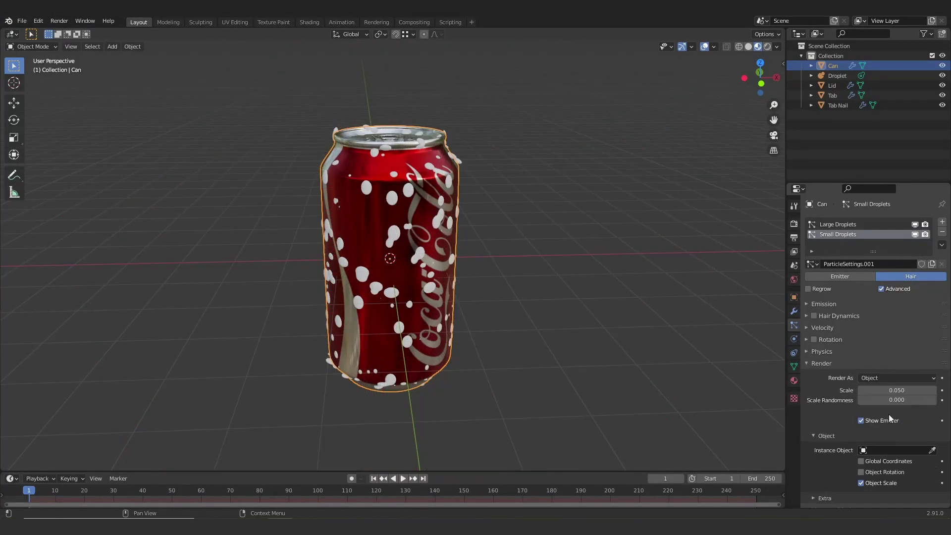
Step: Use Droplet as the Small Droplets instance object with Object Rotation enabled, and set Scale Randomness to 1.000
{"action": "left_click", "coordinate": [894, 449]}
{"action": "left_click", "coordinate": [858, 357]}
{"action": "middle_click_drag", "start_coordinate": [456, 267], "coordinate": [529, 281]}
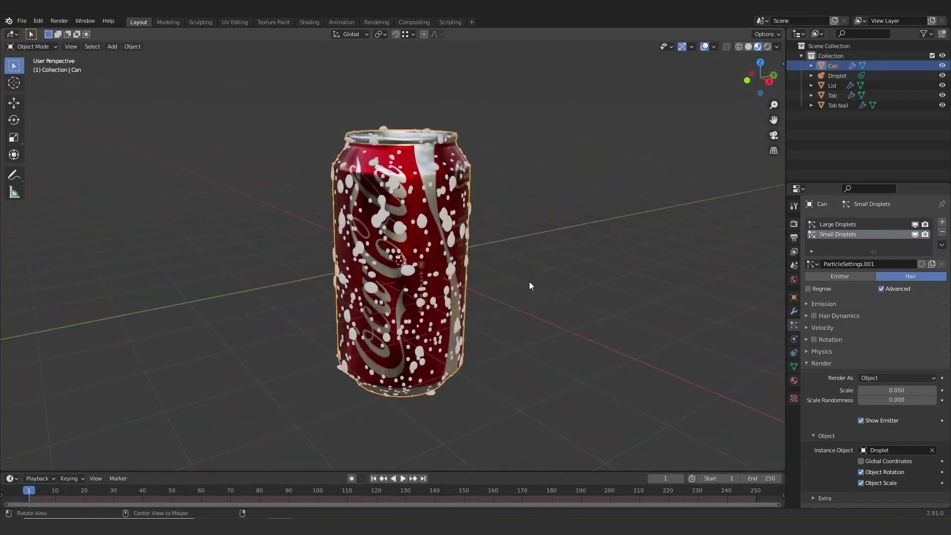
{"action": "left_click_drag", "start_coordinate": [864, 400], "coordinate": [896, 400]}
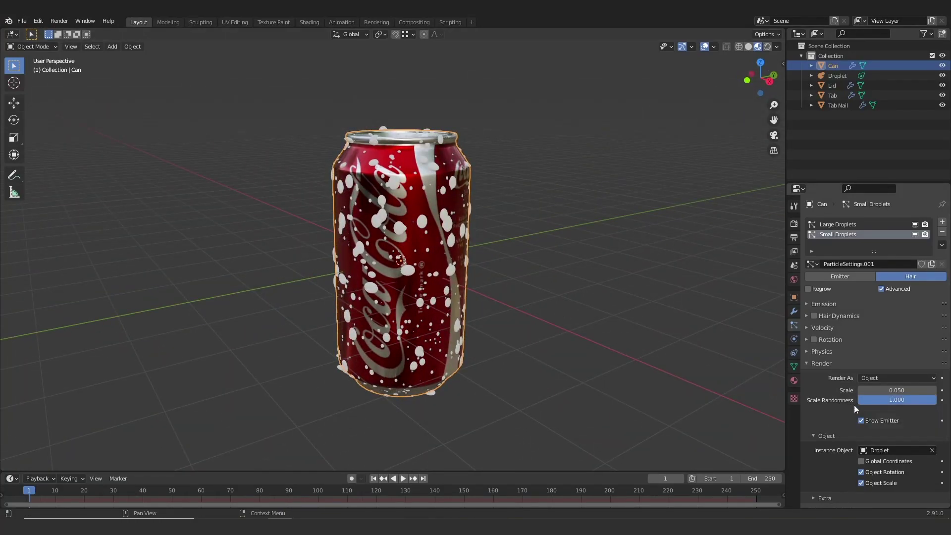
Step: Set the Small Droplets emission number to 3000 and Particles/Face to 143
{"action": "left_click", "coordinate": [842, 304]}
{"action": "left_click", "coordinate": [884, 319]}
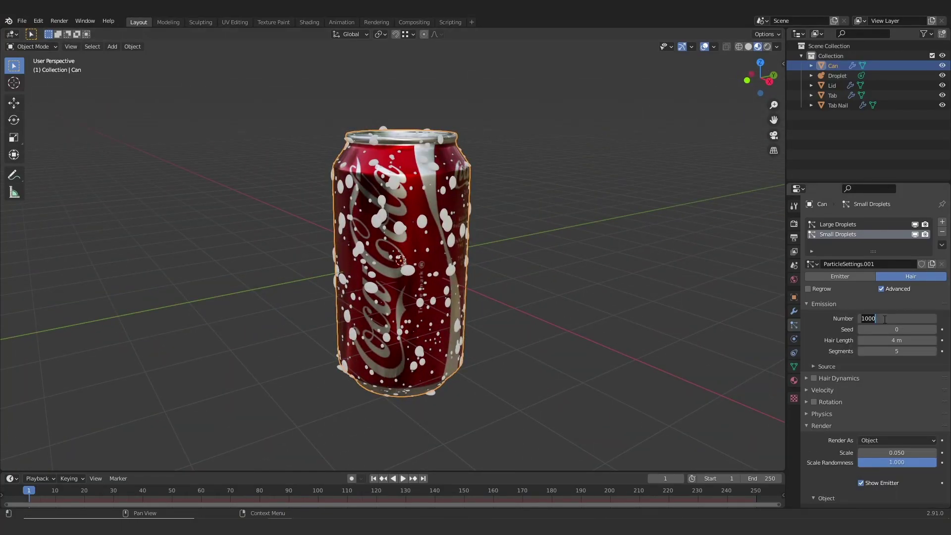
{"action": "type", "text": "3000"}
{"action": "key", "text": "Return"}
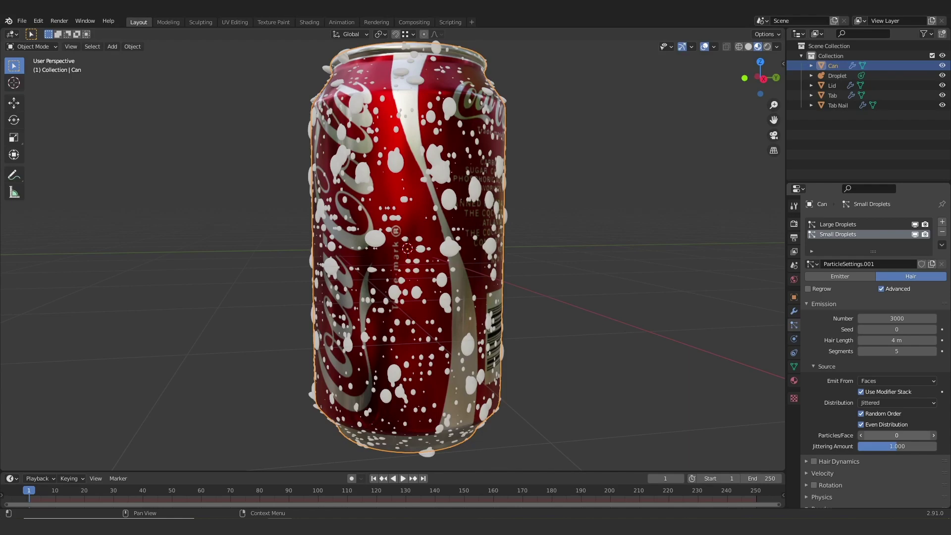
{"action": "left_click", "coordinate": [933, 435]}
{"action": "mouse_move", "coordinate": [881, 438]}
{"action": "left_mouse_down"}
{"action": "mouse_move", "coordinate": [917, 437]}
{"action": "mouse_move", "coordinate": [893, 435]}
{"action": "left_mouse_up"}
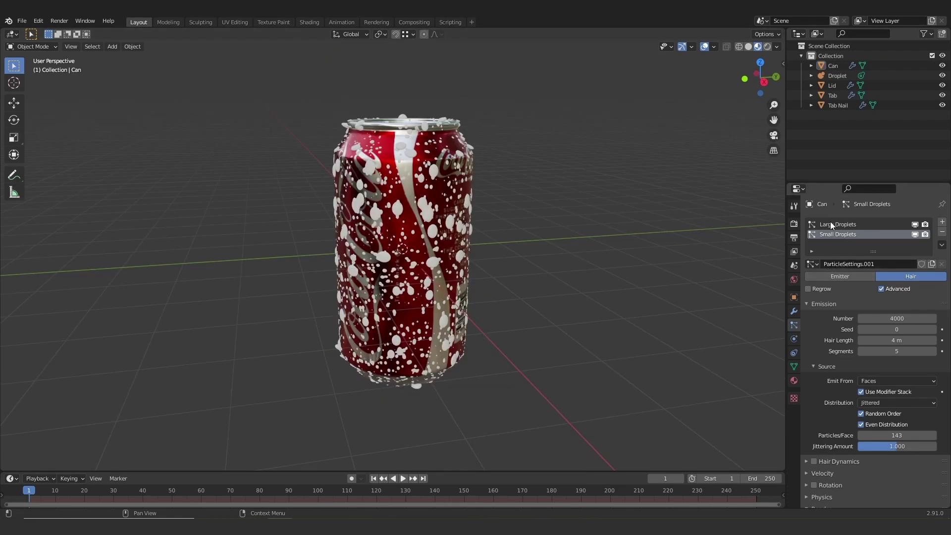
Step: Set the Large Droplets emission number to 400 and check the droplet coverage around the can
{"action": "left_click", "coordinate": [837, 224]}
{"action": "left_click", "coordinate": [896, 318]}
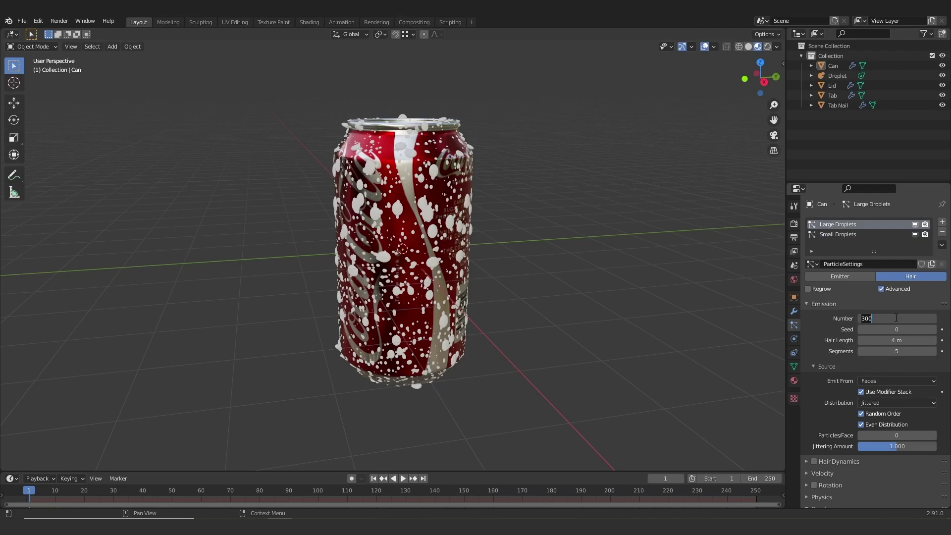
{"action": "type", "text": "400"}
{"action": "key", "text": "Return"}
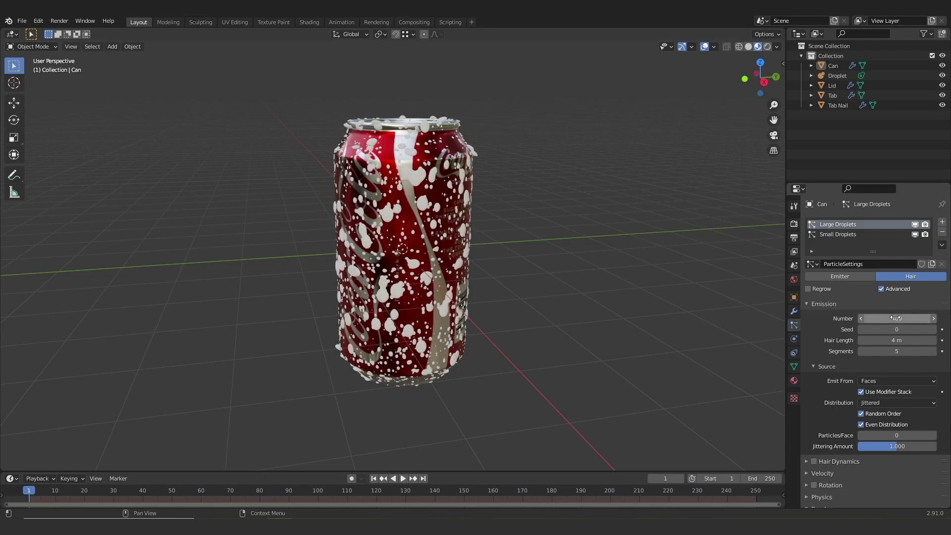
{"action": "middle_click_drag", "start_coordinate": [594, 317], "coordinate": [609, 312]}
{"action": "scroll", "coordinate": [452, 331], "scroll_direction": "up", "scroll_amount": 3}
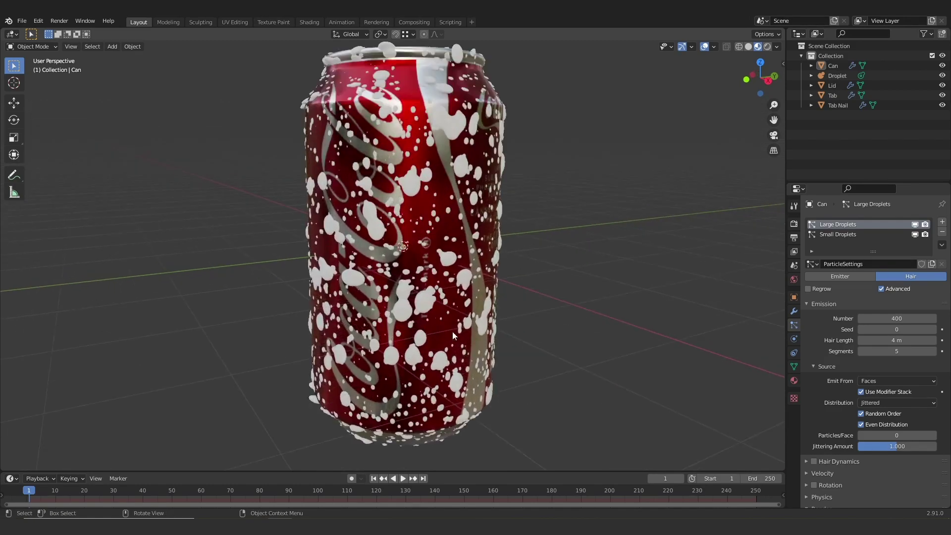
{"action": "scroll", "coordinate": [474, 337], "scroll_direction": "up", "scroll_amount": 4}
{"action": "middle_click_drag", "start_coordinate": [476, 336], "coordinate": [541, 344]}
{"action": "scroll", "coordinate": [541, 344], "scroll_direction": "down", "scroll_amount": 6}
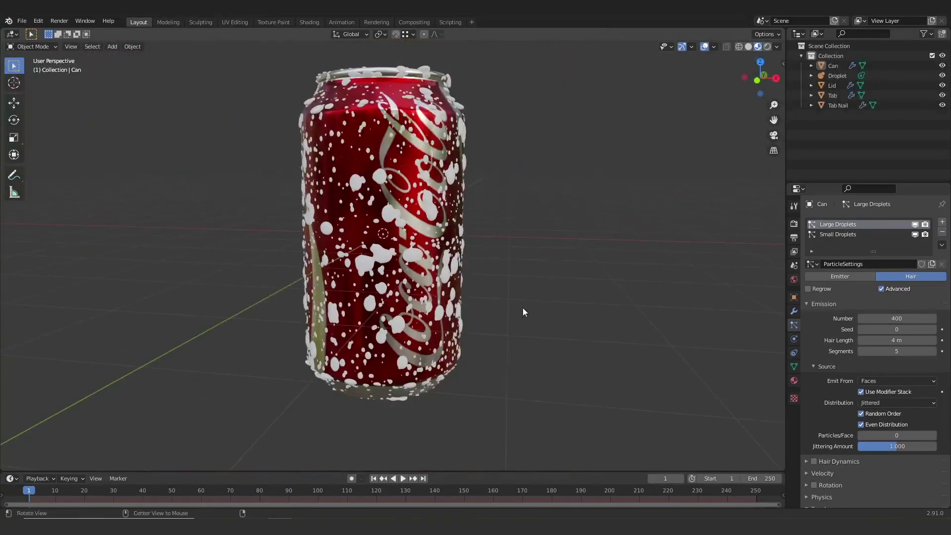
{"action": "middle_click_drag", "start_coordinate": [523, 308], "coordinate": [417, 198]}
Step: Put the can in Particle Edit mode and set the Length brush to Shrink
{"action": "left_click", "coordinate": [417, 198]}
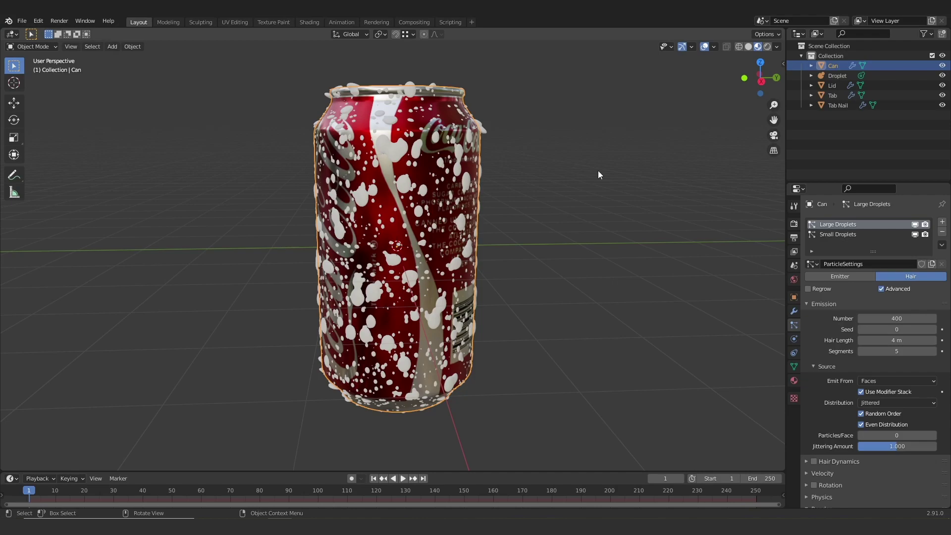
{"action": "mouse_move", "coordinate": [576, 160]}
{"action": "middle_mouse_down"}
{"action": "mouse_move", "coordinate": [385, 167]}
{"action": "mouse_move", "coordinate": [611, 165]}
{"action": "mouse_move", "coordinate": [584, 163]}
{"action": "middle_mouse_up"}
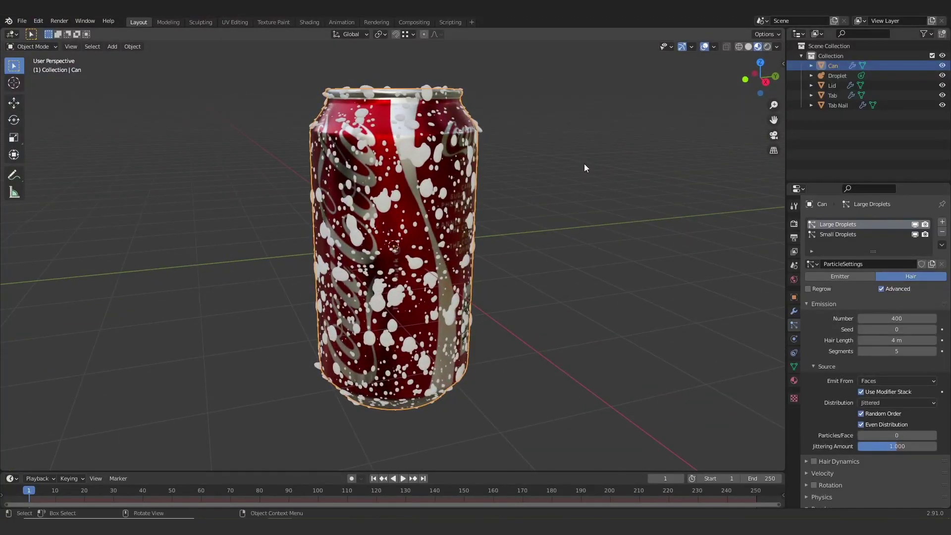
{"action": "left_click", "coordinate": [40, 46]}
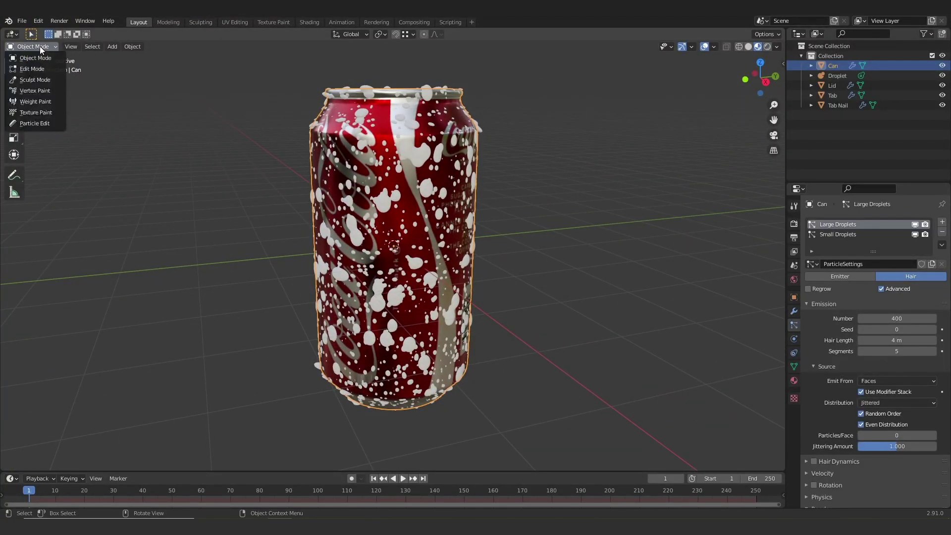
{"action": "left_click", "coordinate": [45, 122]}
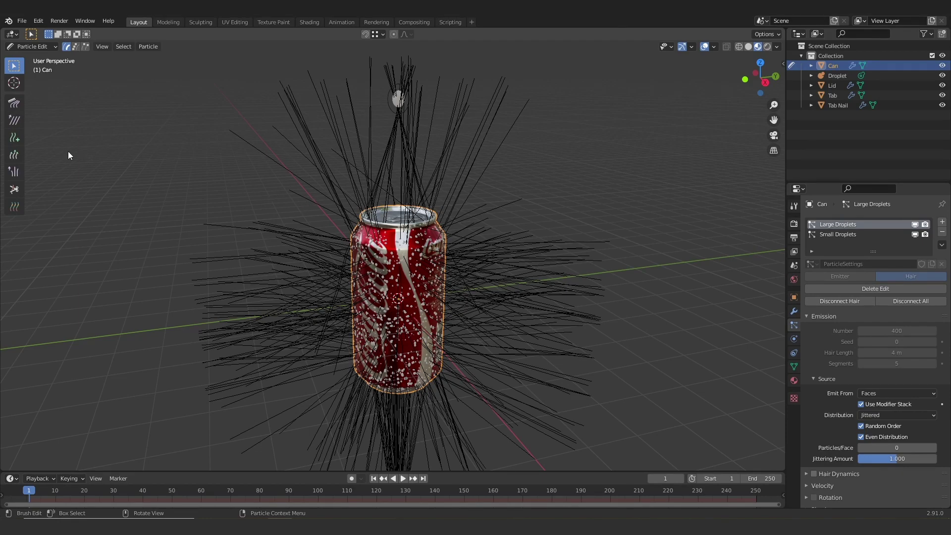
{"action": "left_click", "coordinate": [18, 155]}
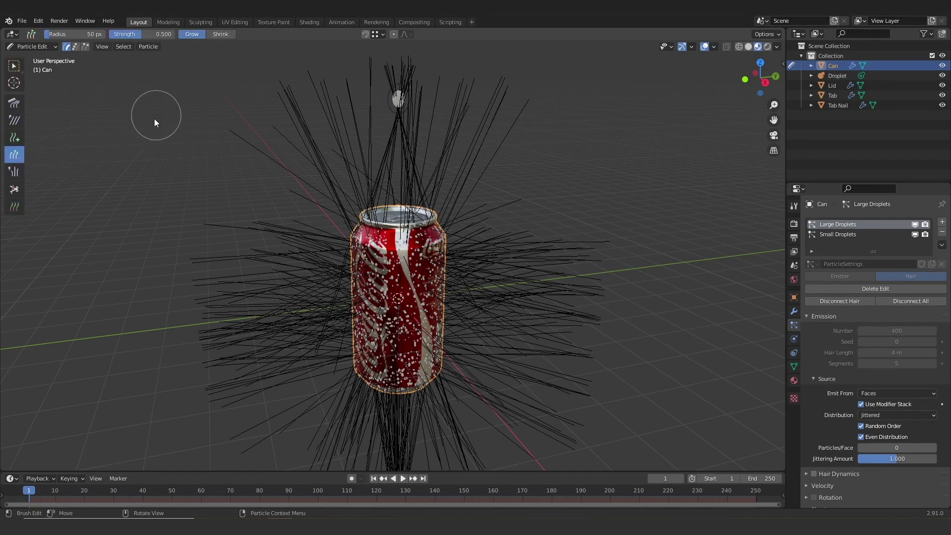
{"action": "left_click", "coordinate": [220, 34]}
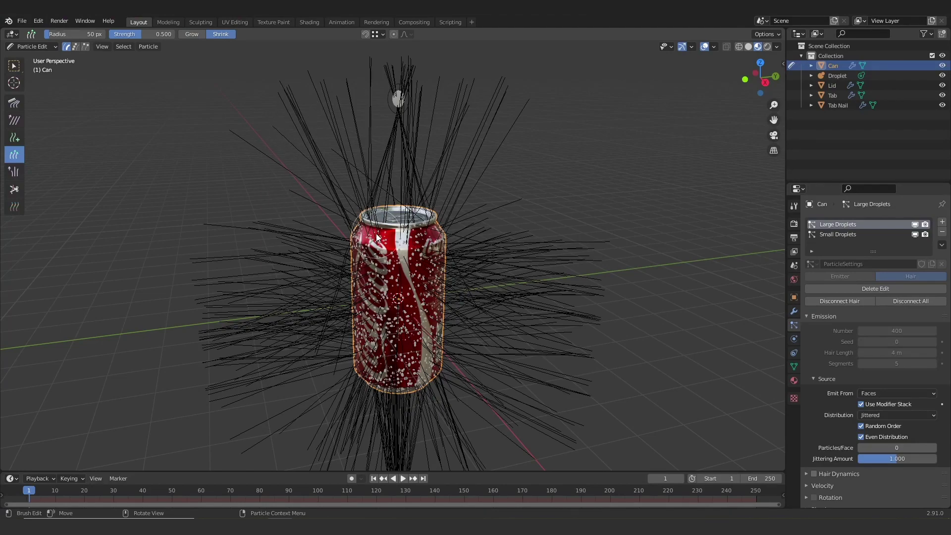
Step: Shorten the Large Droplets hairs above the can's rim with the Length brush and return to Object Mode
{"action": "mouse_move", "coordinate": [409, 238]}
{"action": "middle_mouse_down"}
{"action": "mouse_move", "coordinate": [462, 251]}
{"action": "mouse_move", "coordinate": [409, 221]}
{"action": "mouse_move", "coordinate": [467, 212]}
{"action": "mouse_move", "coordinate": [312, 123]}
{"action": "middle_mouse_up"}
{"action": "middle_click_drag", "start_coordinate": [425, 139], "coordinate": [323, 151]}
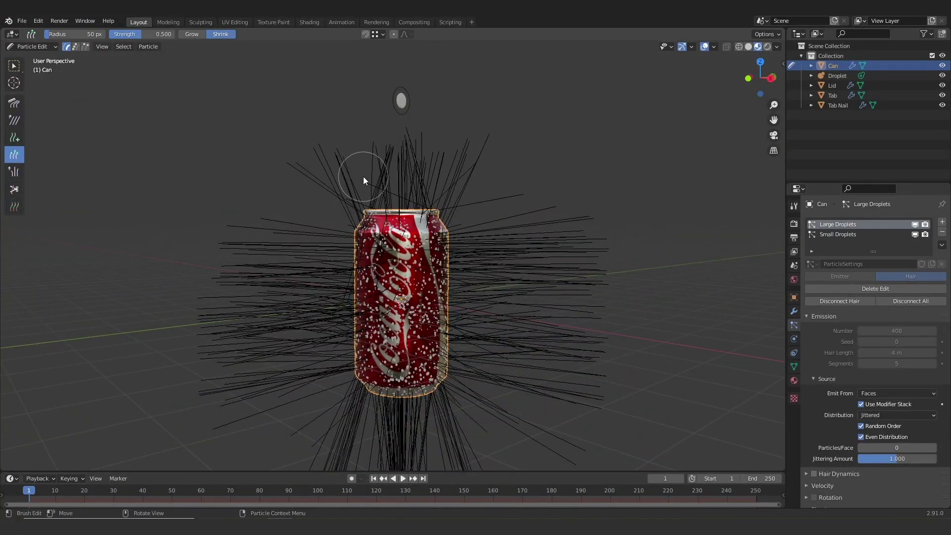
{"action": "middle_click_drag", "start_coordinate": [480, 157], "coordinate": [28, 54]}
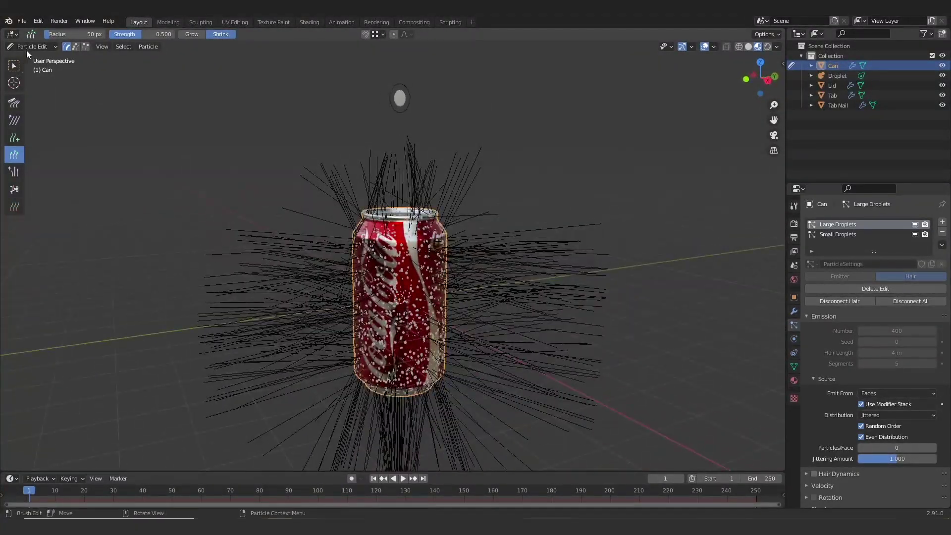
{"action": "left_click", "coordinate": [30, 46]}
{"action": "left_click", "coordinate": [31, 57]}
{"action": "scroll", "coordinate": [397, 277], "scroll_direction": "up", "scroll_amount": 5}
{"action": "scroll", "coordinate": [493, 279], "scroll_direction": "down", "scroll_amount": 5}
Step: Shorten the Large Droplets hairs beneath the can's base in Particle Edit mode, finishing in Object Mode
{"action": "middle_click_drag", "start_coordinate": [493, 278], "coordinate": [420, 414]}
{"action": "key", "text": "ctrl+Tab"}
{"action": "scroll", "coordinate": [421, 414], "scroll_direction": "up", "scroll_amount": 5}
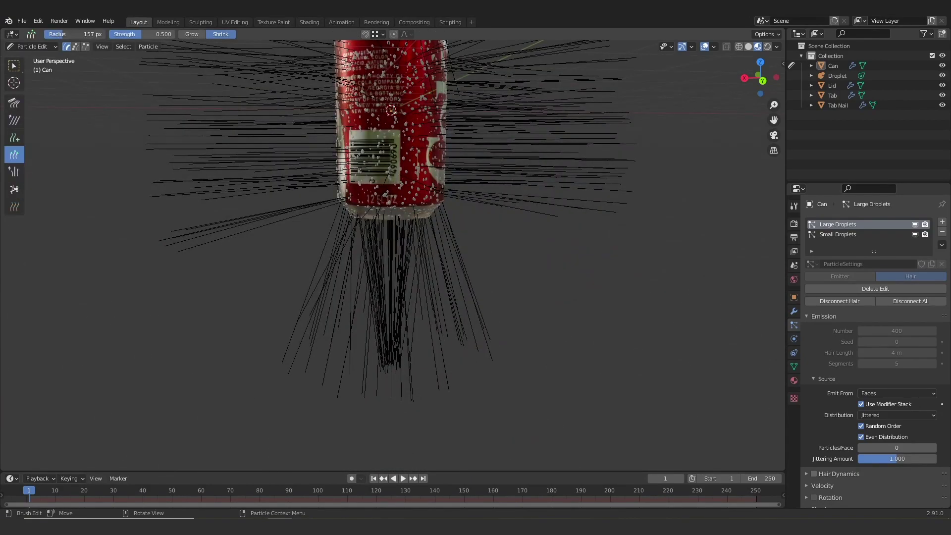
{"action": "mouse_move", "coordinate": [421, 414]}
{"action": "left_mouse_down"}
{"action": "mouse_move", "coordinate": [370, 346]}
{"action": "mouse_move", "coordinate": [476, 322]}
{"action": "mouse_move", "coordinate": [365, 354]}
{"action": "mouse_move", "coordinate": [562, 262]}
{"action": "mouse_move", "coordinate": [388, 294]}
{"action": "left_mouse_up"}
{"action": "left_click", "coordinate": [30, 46]}
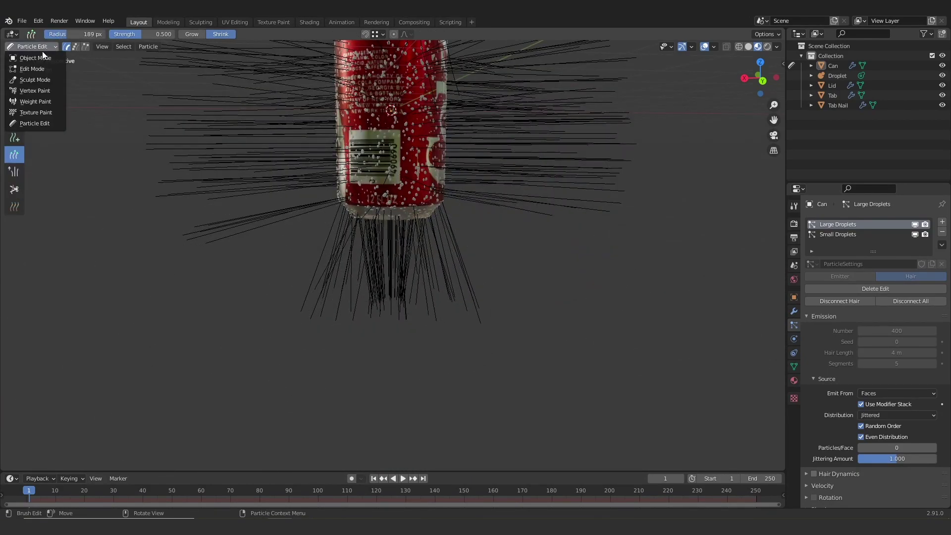
{"action": "key", "text": "Return"}
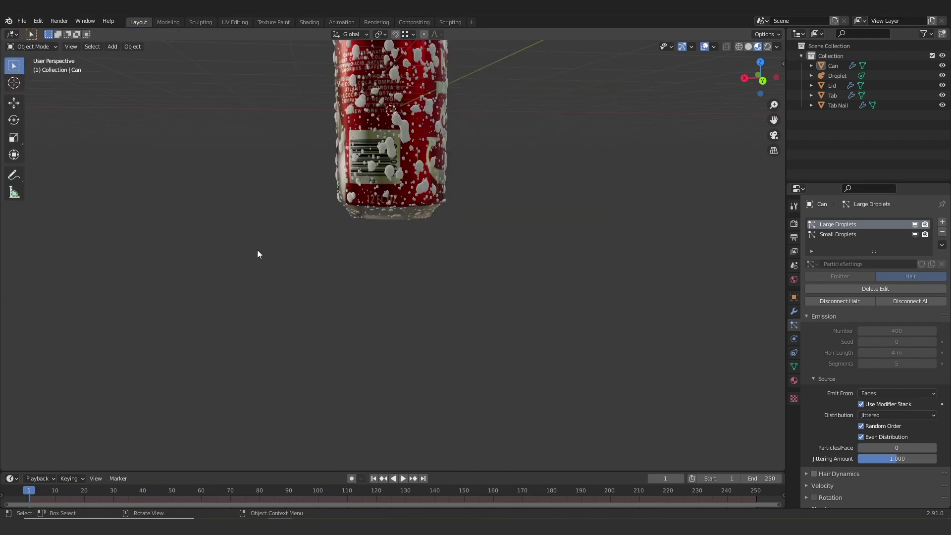
{"action": "middle_click_drag", "start_coordinate": [455, 257], "coordinate": [281, 284]}
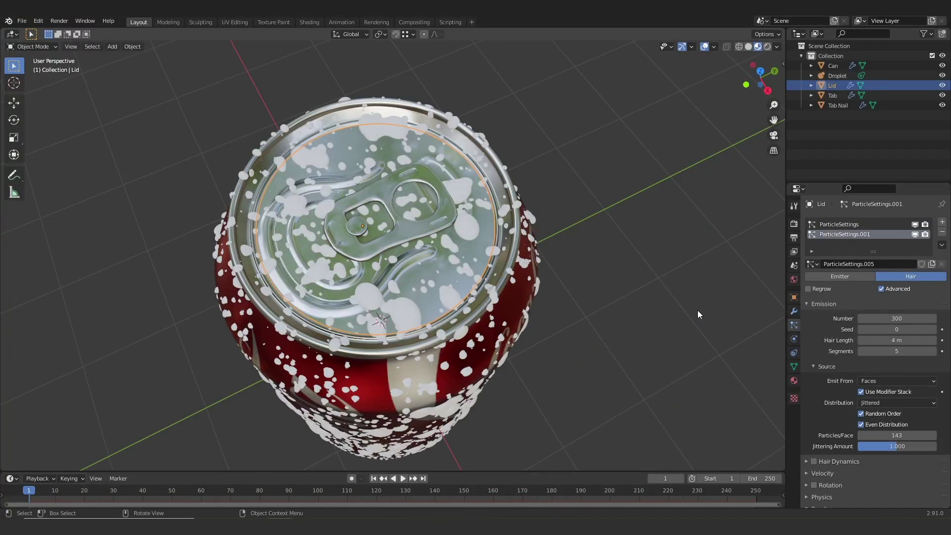
Step: Add a particle system to the tab on the lid and bring up the existing particle settings for it
{"action": "left_click", "coordinate": [406, 240]}
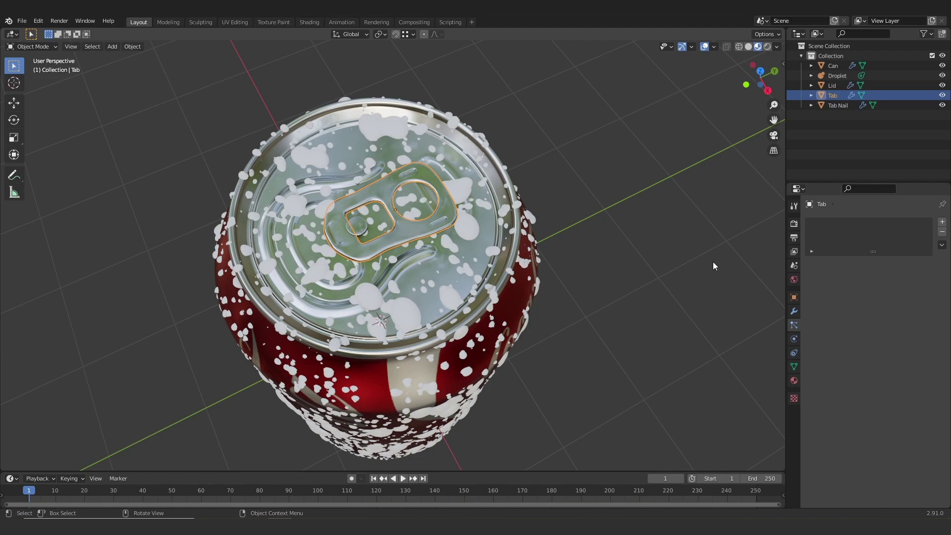
{"action": "left_click", "coordinate": [942, 221]}
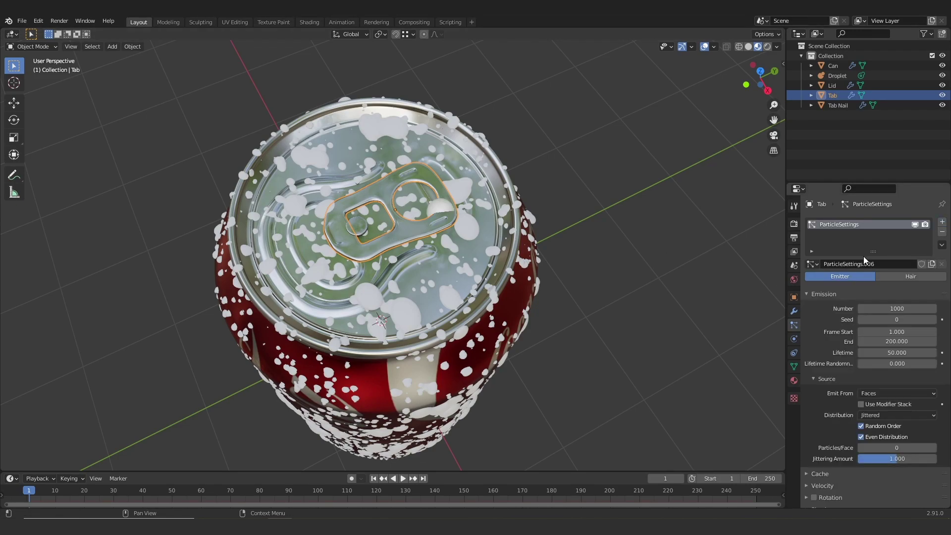
{"action": "left_click", "coordinate": [811, 264]}
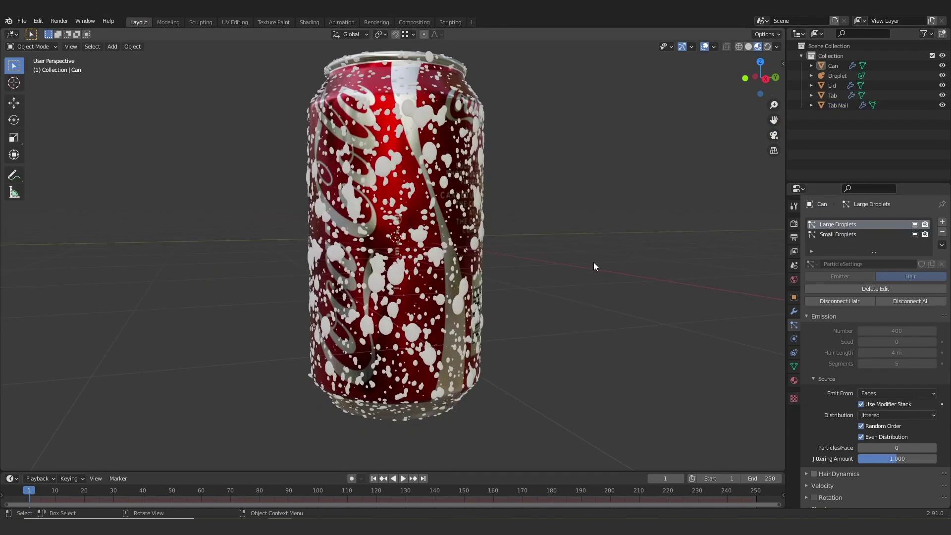
{"action": "mouse_move", "coordinate": [594, 263]}
{"action": "middle_mouse_down"}
{"action": "mouse_move", "coordinate": [540, 259]}
{"action": "mouse_move", "coordinate": [578, 281]}
{"action": "mouse_move", "coordinate": [563, 301]}
{"action": "mouse_move", "coordinate": [512, 283]}
{"action": "mouse_move", "coordinate": [551, 288]}
{"action": "mouse_move", "coordinate": [512, 292]}
{"action": "mouse_move", "coordinate": [512, 261]}
{"action": "mouse_move", "coordinate": [588, 289]}
{"action": "mouse_move", "coordinate": [581, 304]}
{"action": "mouse_move", "coordinate": [550, 279]}
{"action": "mouse_move", "coordinate": [588, 263]}
{"action": "mouse_move", "coordinate": [548, 271]}
{"action": "middle_mouse_up"}
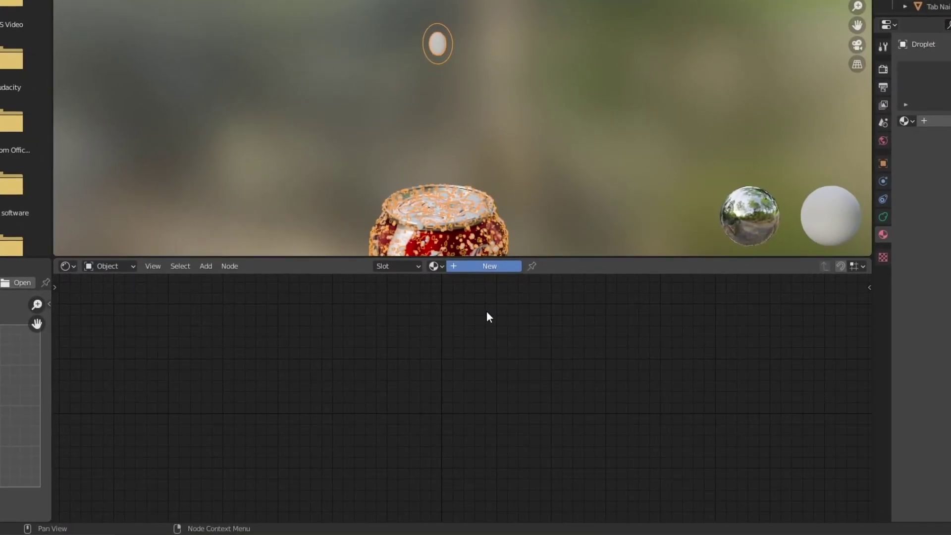
Step: Create a new material for the droplet object and name it Water Droplet
{"action": "left_click", "coordinate": [472, 267]}
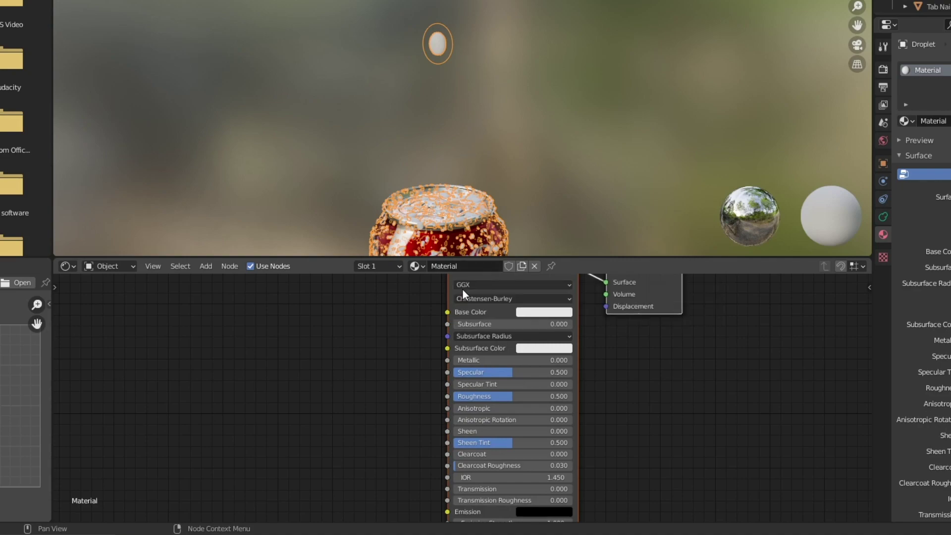
{"action": "double_click", "coordinate": [461, 266]}
{"action": "type", "text": "Water F"}
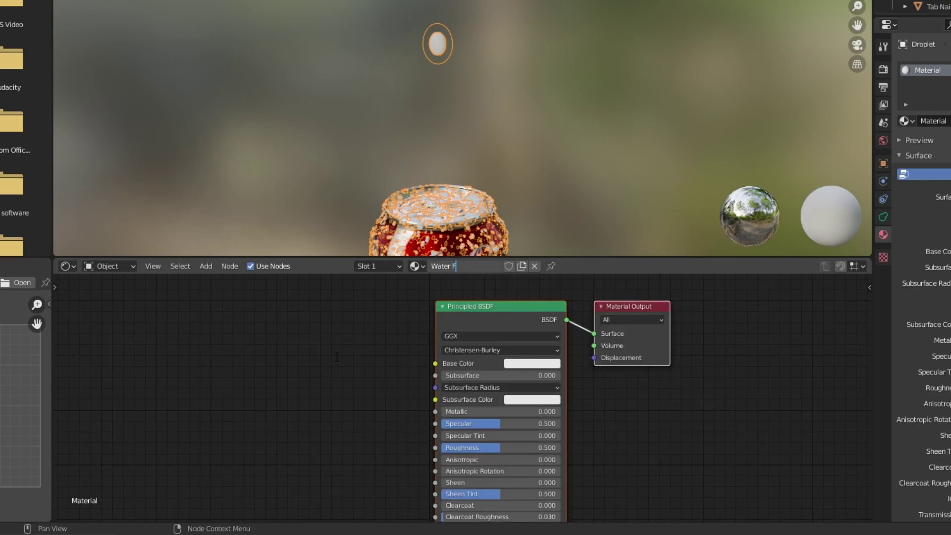
{"action": "key", "text": "BackSpace"}
{"action": "type", "text": "Droplet"}
{"action": "key", "text": "Return"}
Step: Delete the Principled BSDF node and add a Glass BSDF node well ahead of the Material Output
{"action": "left_click", "coordinate": [515, 300]}
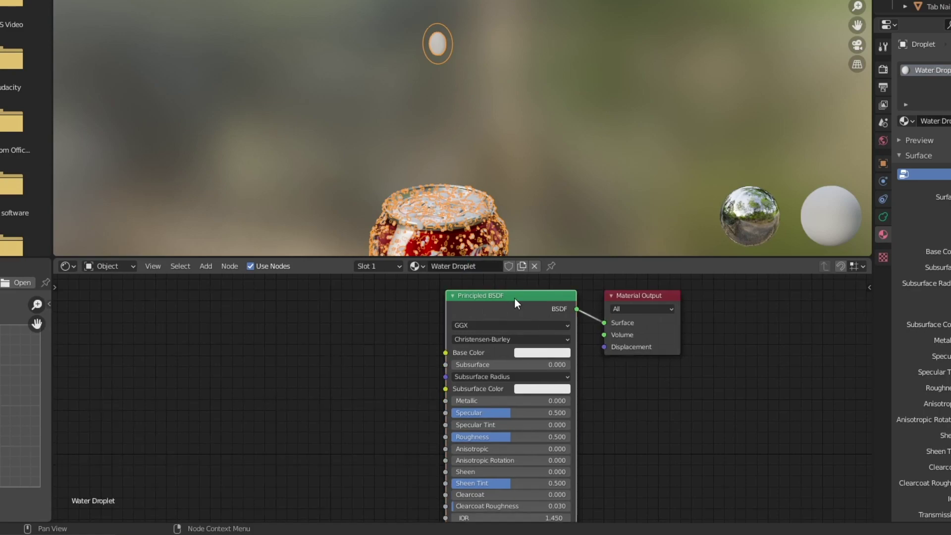
{"action": "key", "text": "Delete"}
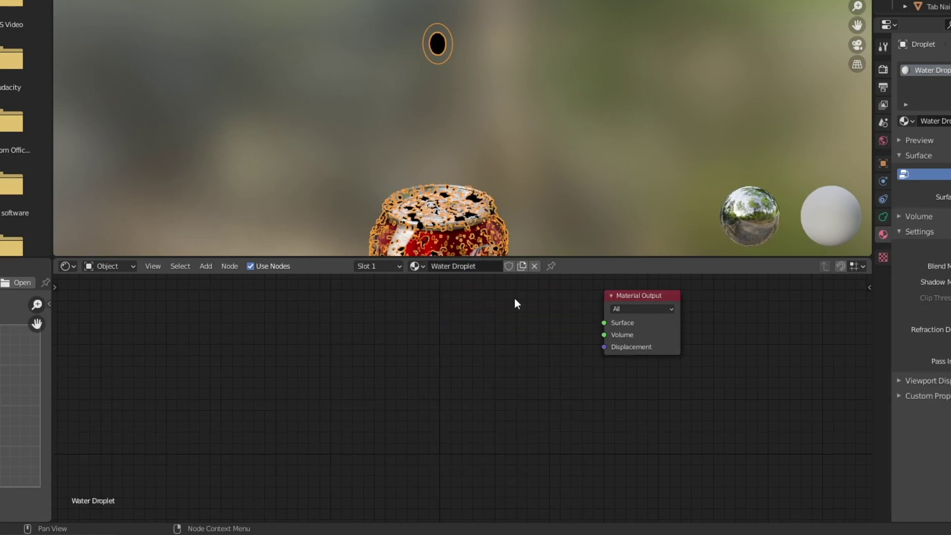
{"action": "key", "text": "F3"}
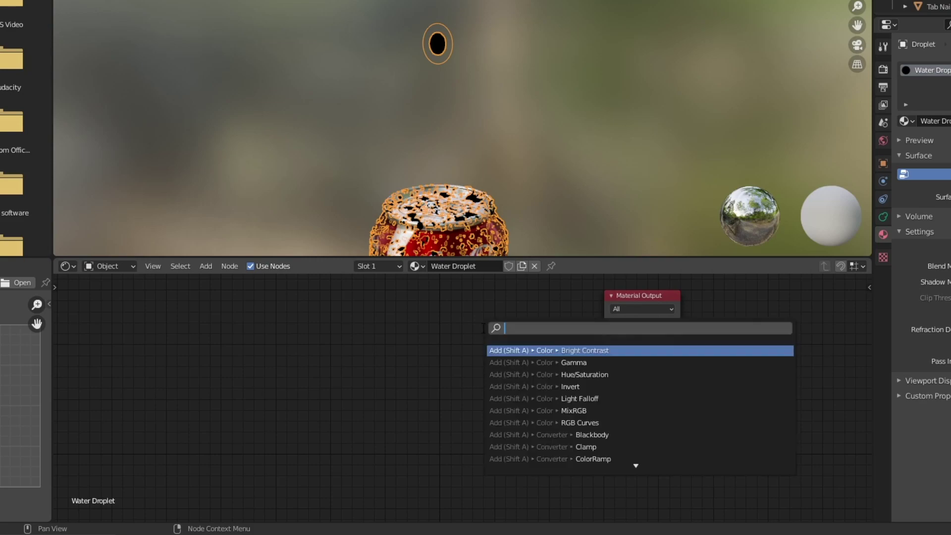
{"action": "type", "text": "glas"}
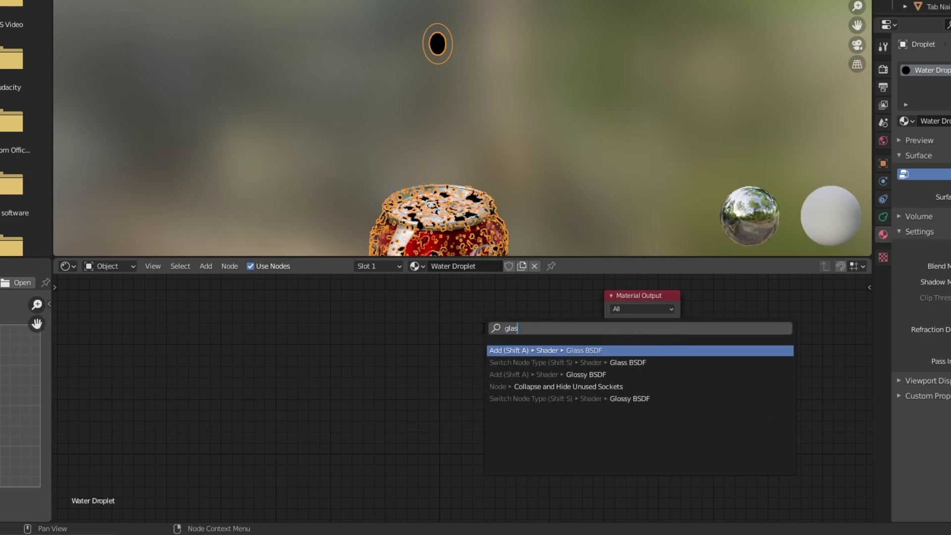
{"action": "left_click", "coordinate": [528, 350]}
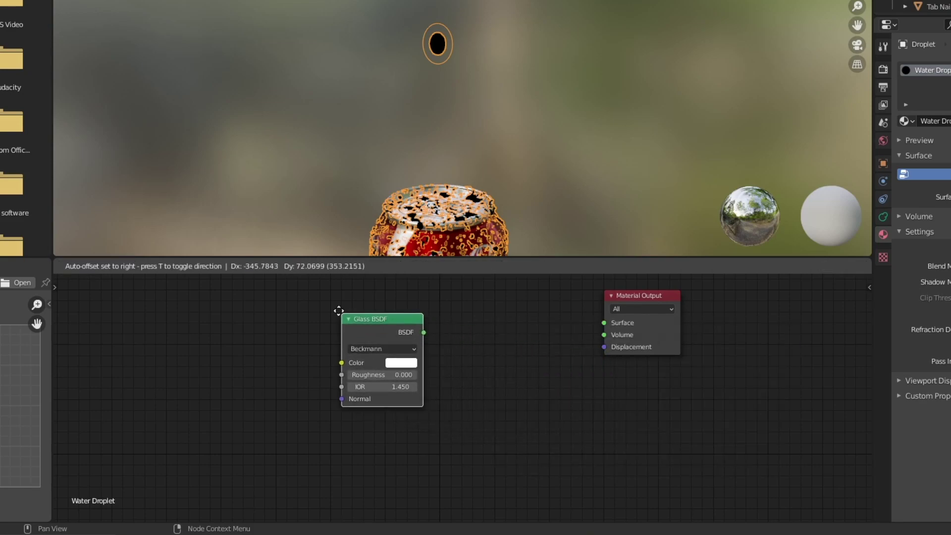
{"action": "left_click", "coordinate": [292, 297]}
{"action": "left_click_drag", "start_coordinate": [337, 305], "coordinate": [333, 295]}
Step: Move the Material Output node lower and add a Mix Shader node between it and the Glass BSDF
{"action": "left_click_drag", "start_coordinate": [633, 296], "coordinate": [641, 376]}
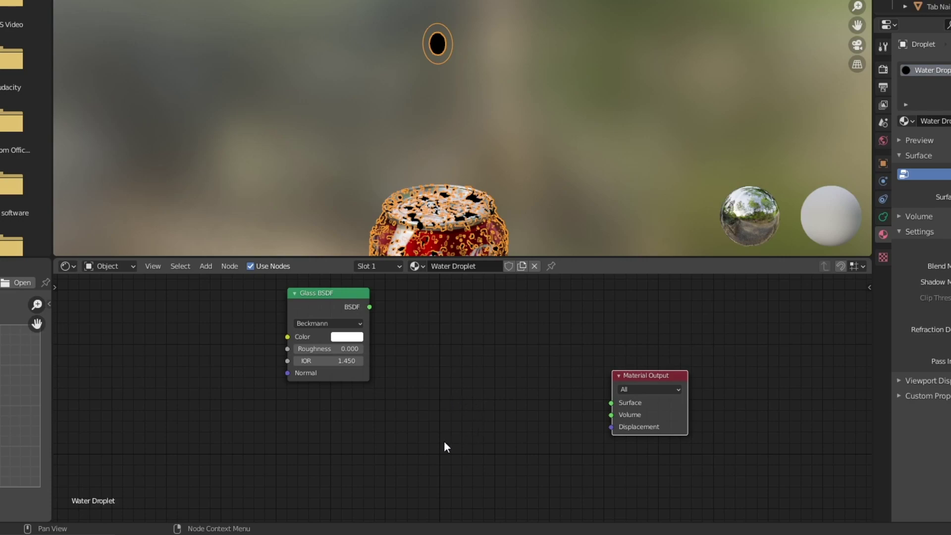
{"action": "key", "text": "F3"}
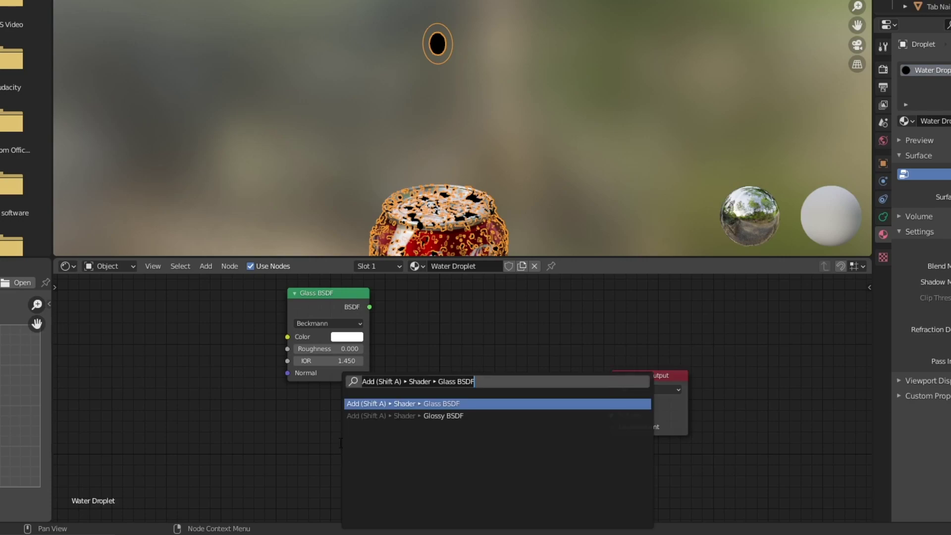
{"action": "type", "text": "mix"}
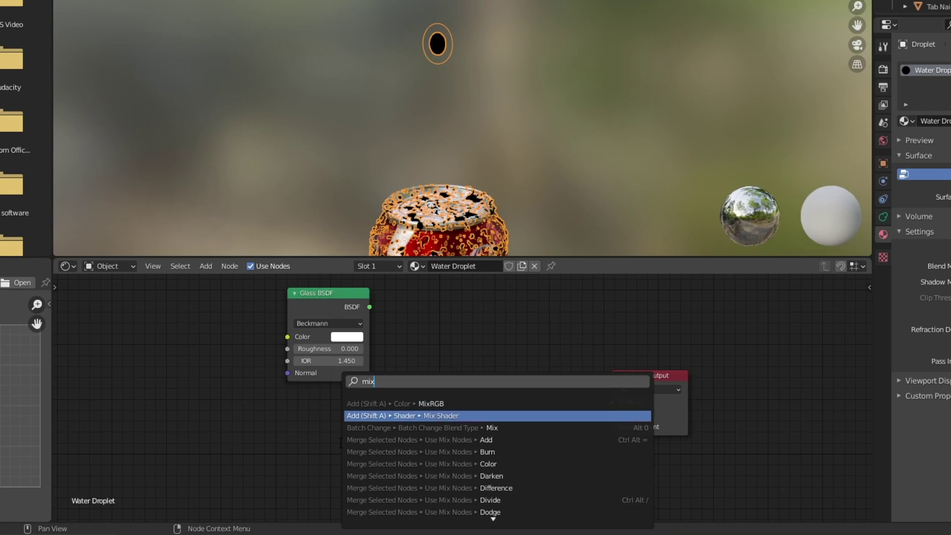
{"action": "key", "text": "Return"}
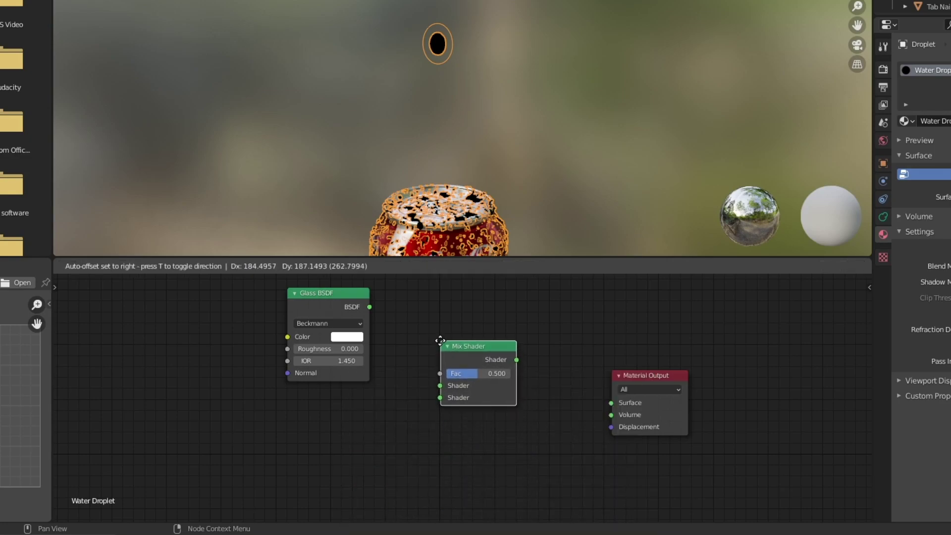
{"action": "left_click", "coordinate": [444, 363]}
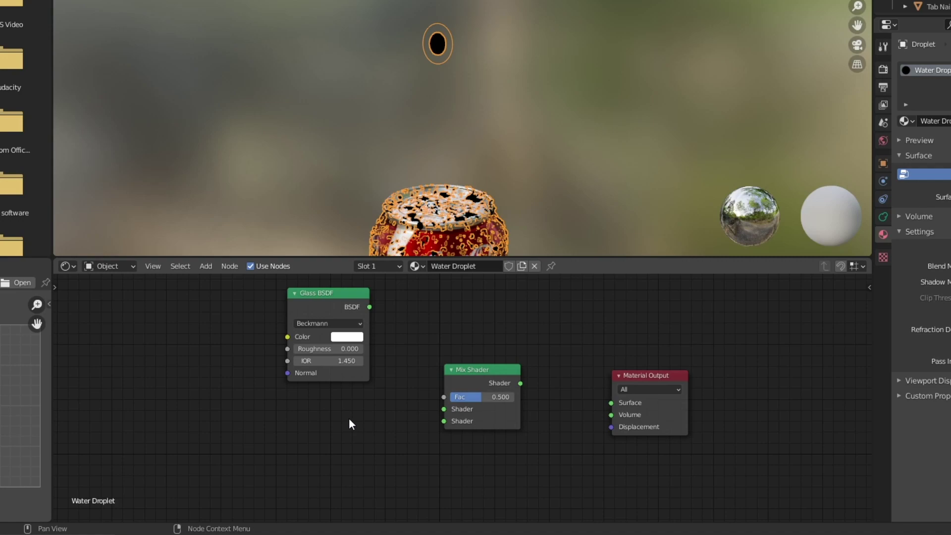
Step: Add a Transparent BSDF node beneath the Glass BSDF node
{"action": "key", "text": "F3"}
{"action": "type", "text": "tr"}
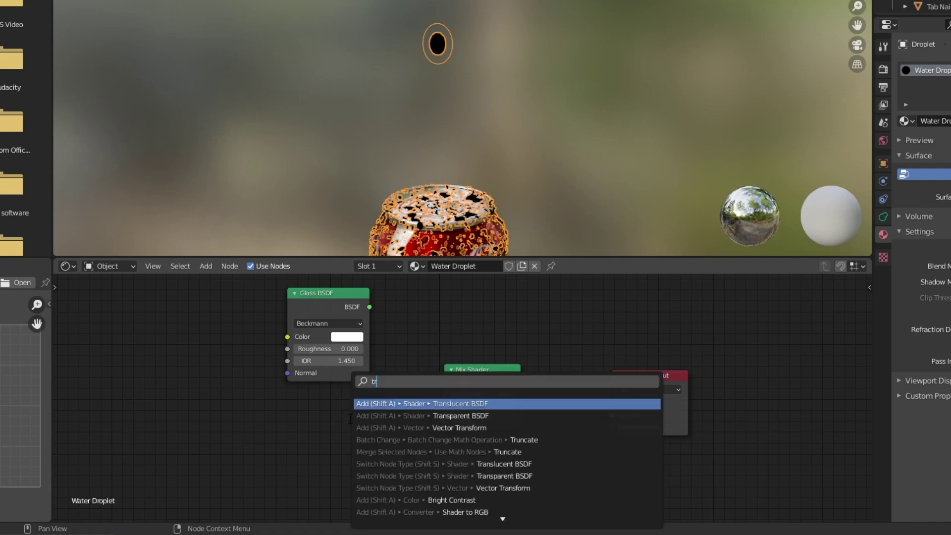
{"action": "type", "text": "an"}
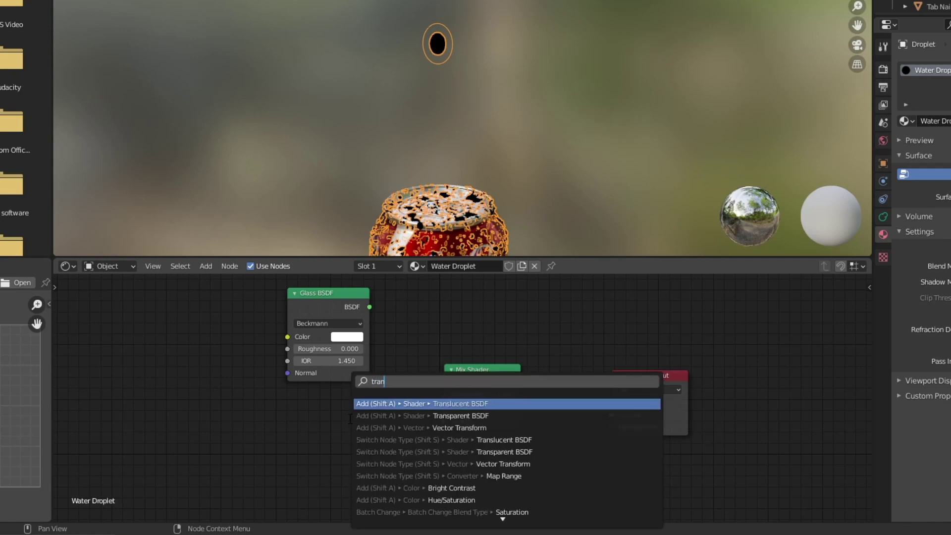
{"action": "key", "text": "Down"}
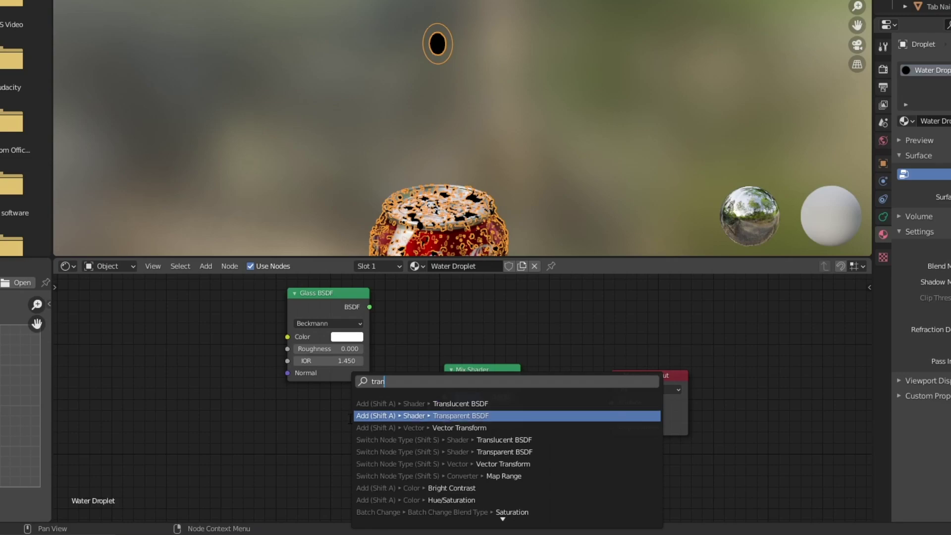
{"action": "key", "text": "Return"}
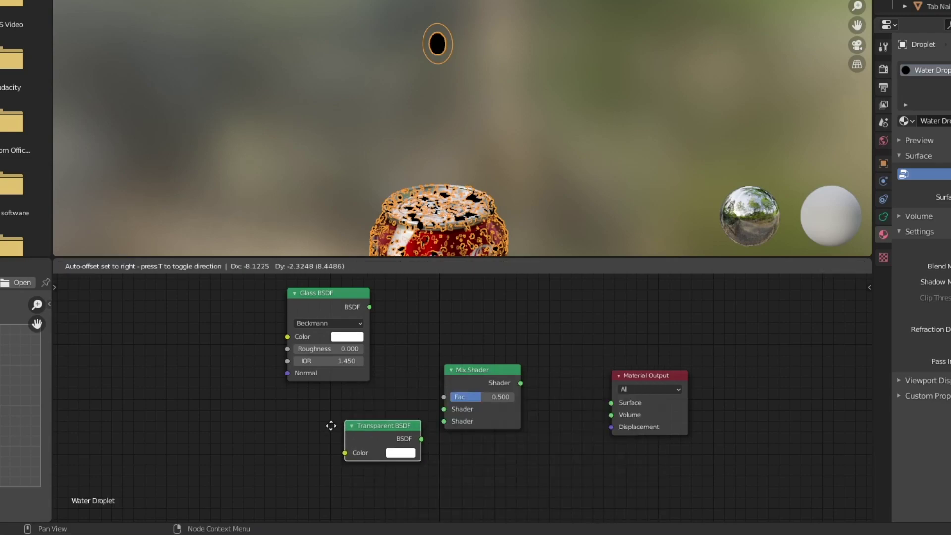
{"action": "left_click", "coordinate": [300, 449]}
Step: Set the Glass BSDF node's IOR to 1.33
{"action": "left_click", "coordinate": [328, 361]}
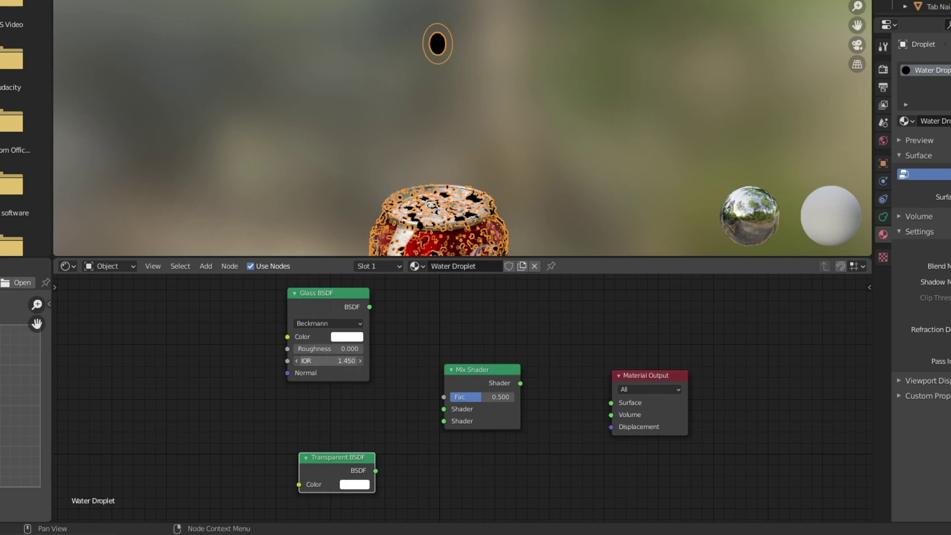
{"action": "type", "text": "1.33"}
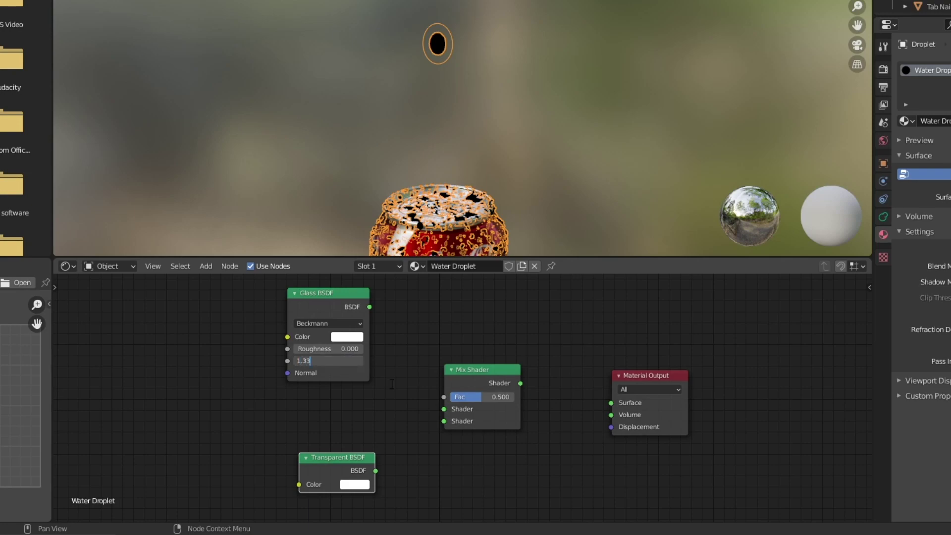
{"action": "key", "text": "Return"}
Step: Link the Glass and Transparent BSDFs to the Mix Shader's first and second shader inputs, and its output to the material's Surface
{"action": "left_click_drag", "start_coordinate": [373, 308], "coordinate": [446, 414]}
{"action": "left_click_drag", "start_coordinate": [375, 471], "coordinate": [448, 423]}
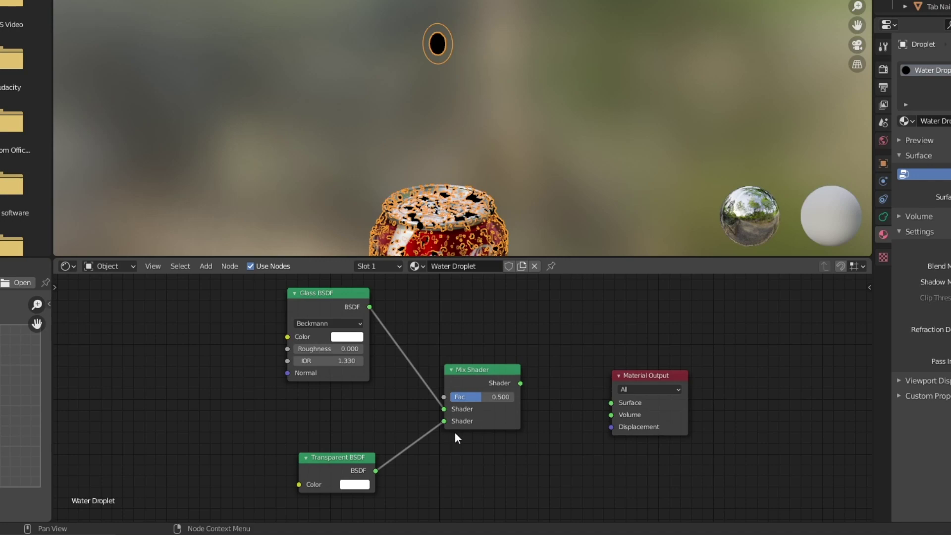
{"action": "left_click_drag", "start_coordinate": [521, 383], "coordinate": [611, 403]}
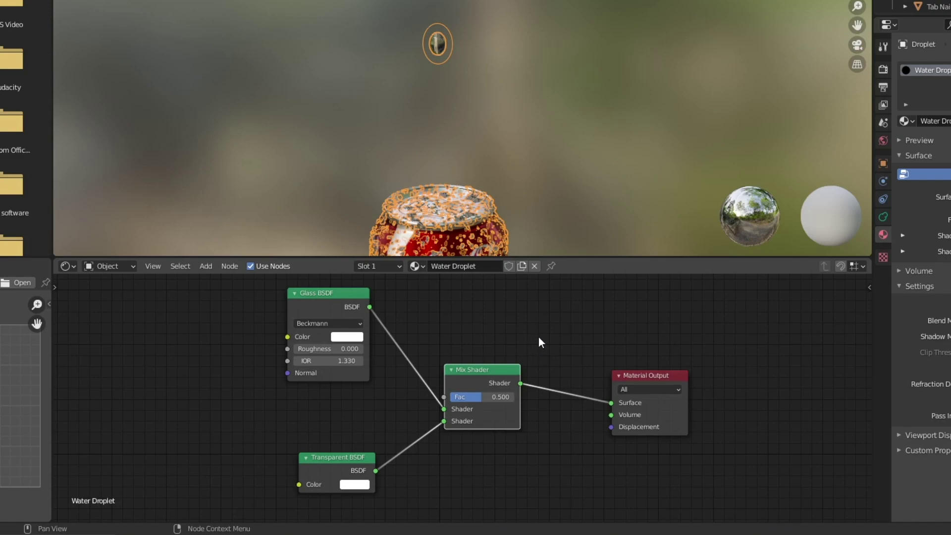
{"action": "left_click", "coordinate": [547, 319]}
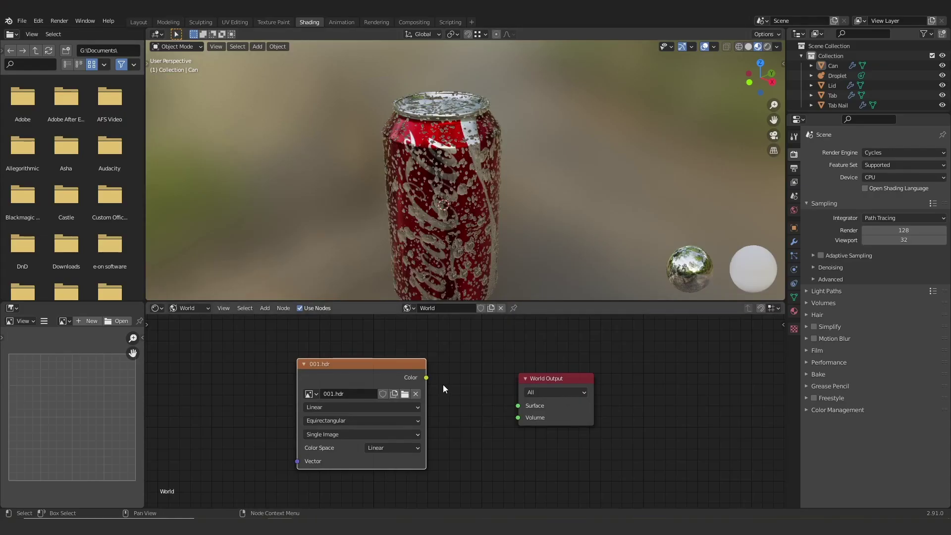
Step: Connect the 001.hdr environment texture's Color output to the World Output's Surface input
{"action": "left_click_drag", "start_coordinate": [426, 377], "coordinate": [517, 406]}
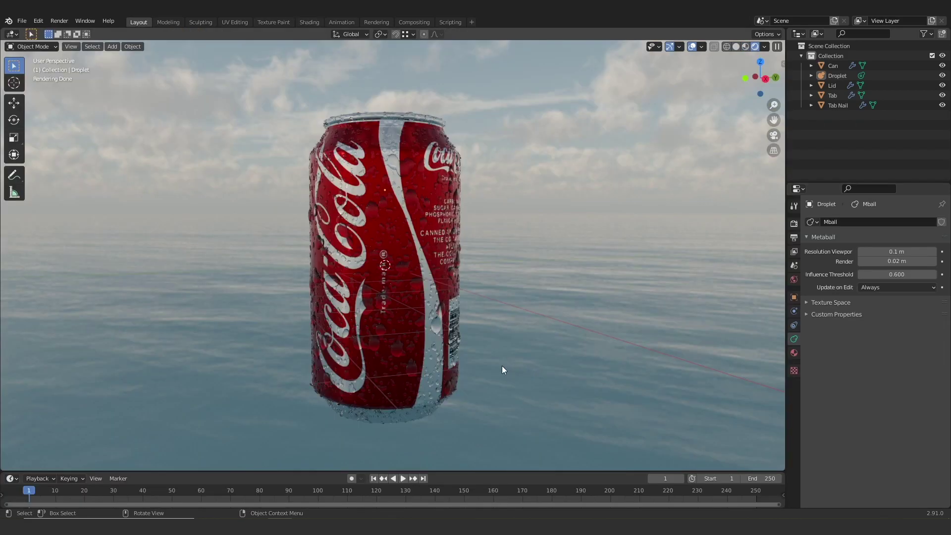
Step: Examine the rendered water droplets all around the can, then up close on the lid and tab
{"action": "middle_click_drag", "start_coordinate": [501, 365], "coordinate": [407, 353]}
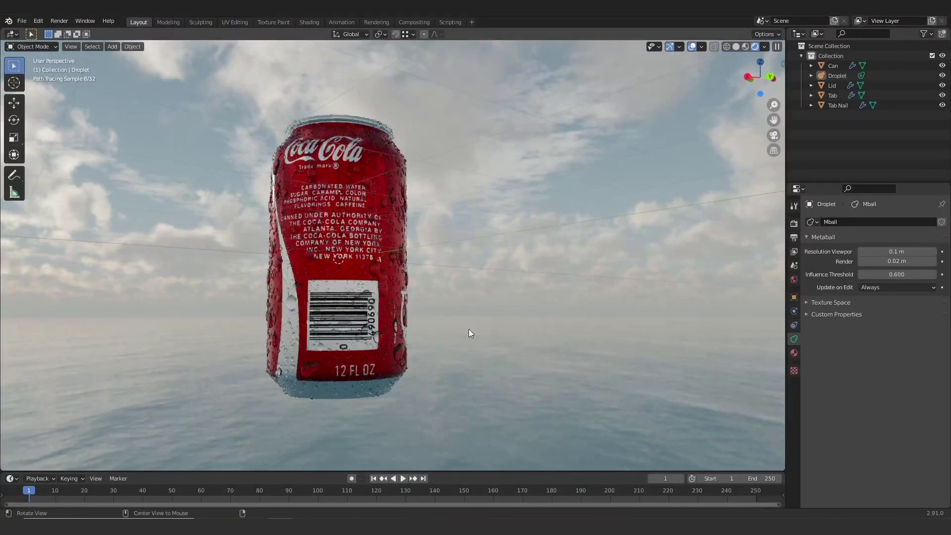
{"action": "middle_click_drag", "start_coordinate": [468, 328], "coordinate": [441, 338]}
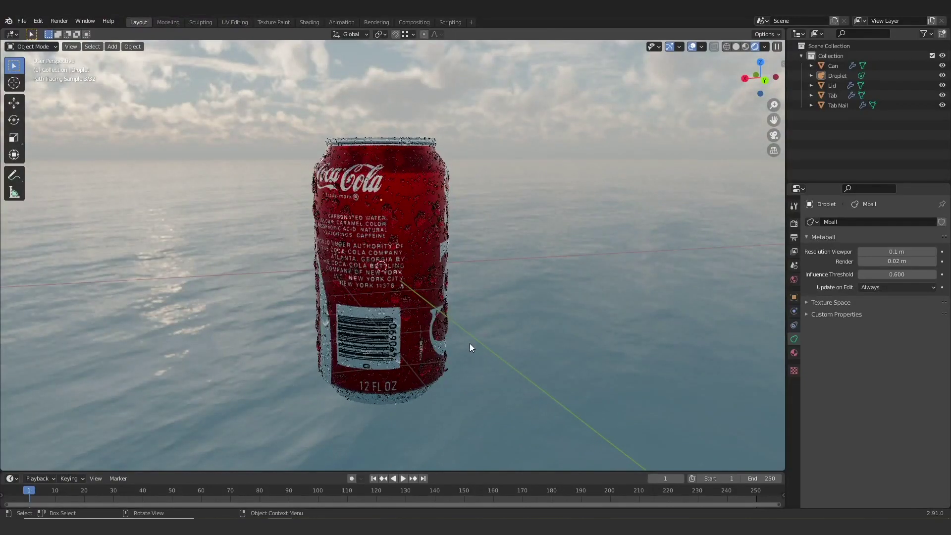
{"action": "scroll", "coordinate": [469, 344], "scroll_direction": "up", "scroll_amount": 2}
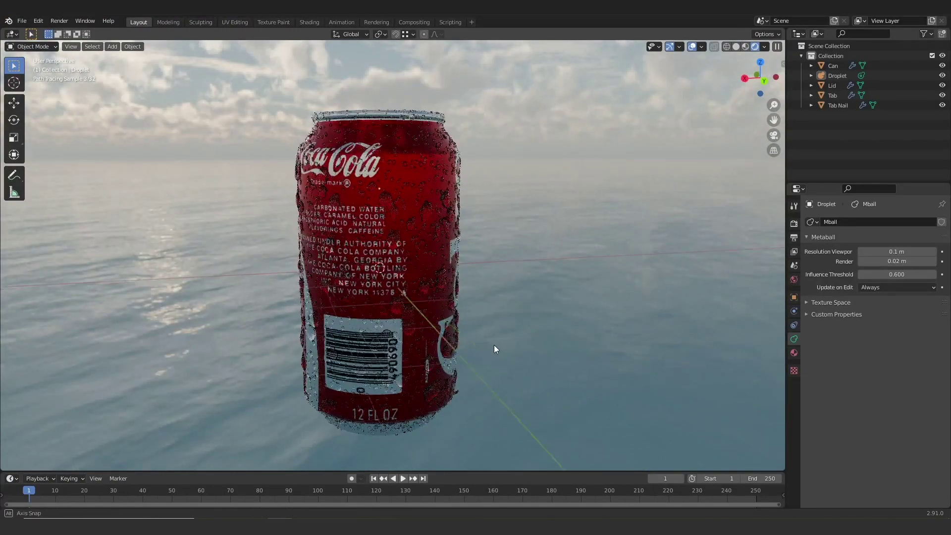
{"action": "mouse_move", "coordinate": [494, 345]}
{"action": "middle_mouse_down"}
{"action": "mouse_move", "coordinate": [432, 346]}
{"action": "mouse_move", "coordinate": [540, 342]}
{"action": "mouse_move", "coordinate": [457, 307]}
{"action": "mouse_move", "coordinate": [489, 346]}
{"action": "middle_mouse_up"}
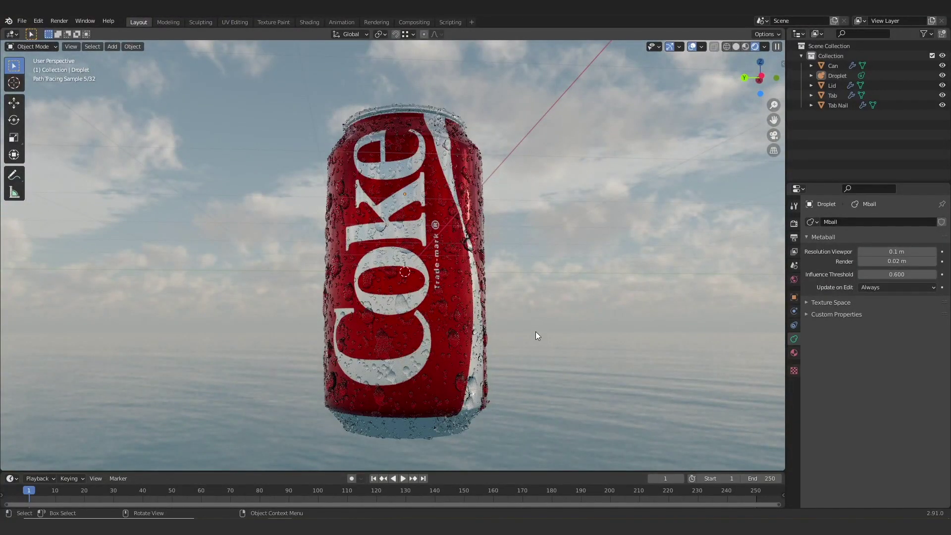
{"action": "mouse_move", "coordinate": [557, 311]}
{"action": "middle_mouse_down"}
{"action": "mouse_move", "coordinate": [514, 325]}
{"action": "mouse_move", "coordinate": [493, 367]}
{"action": "middle_mouse_up"}
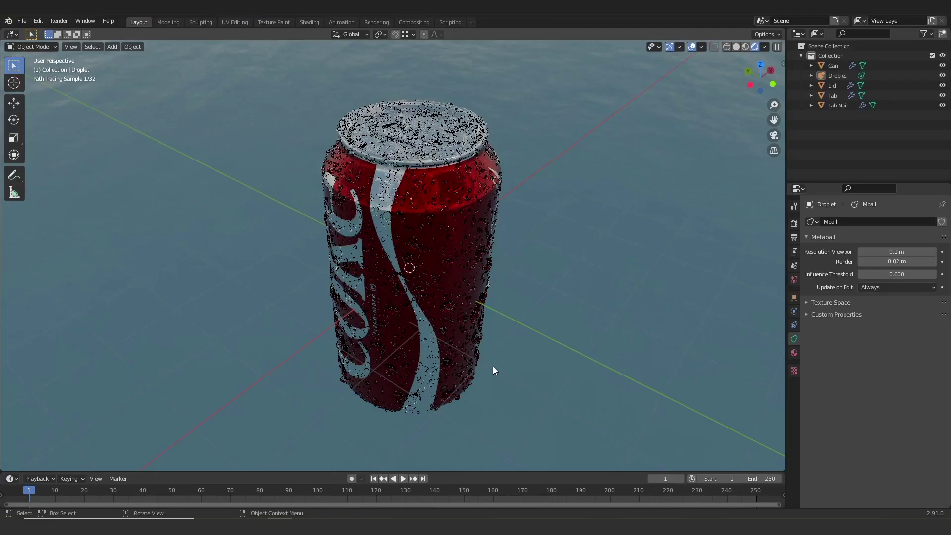
{"action": "middle_click_drag", "start_coordinate": [493, 310], "coordinate": [480, 302]}
{"action": "scroll", "coordinate": [479, 302], "scroll_direction": "up", "scroll_amount": 5}
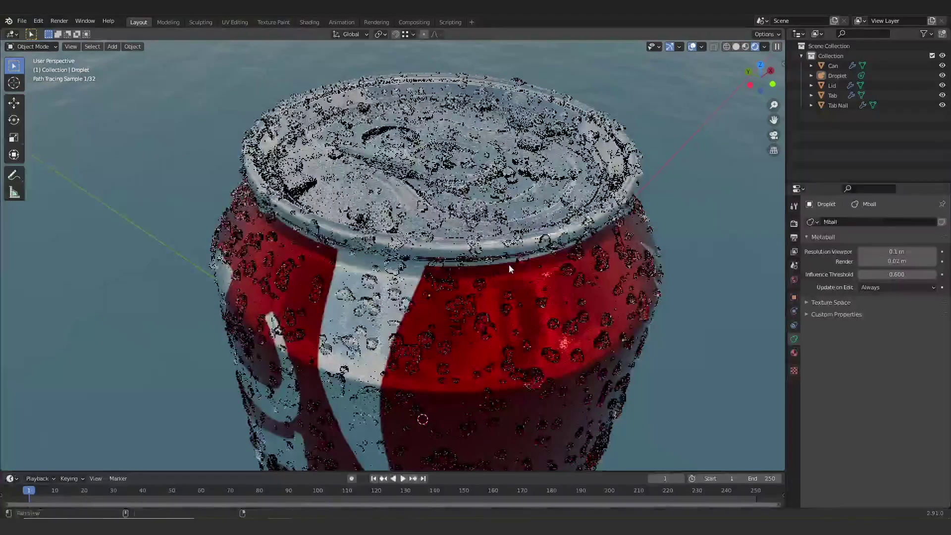
{"action": "scroll", "coordinate": [480, 337], "scroll_direction": "up", "scroll_amount": 3}
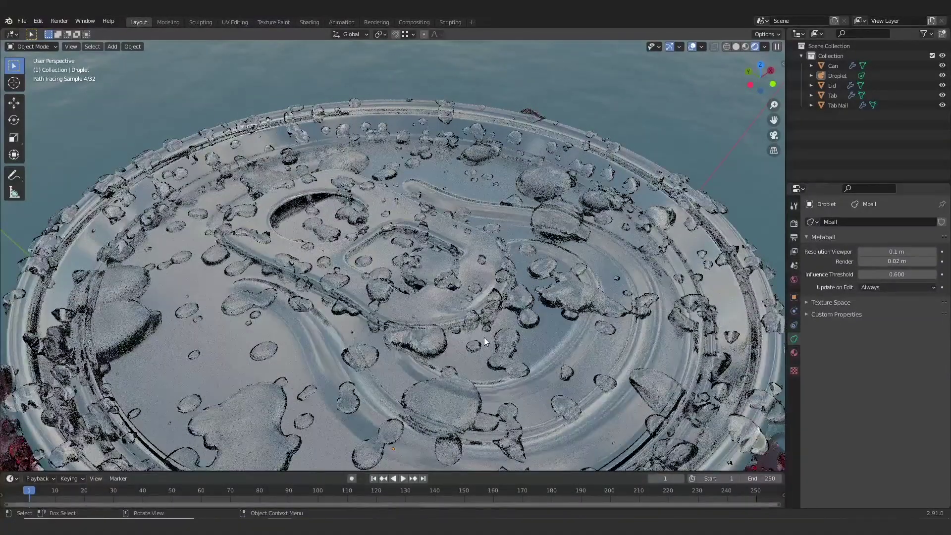
{"action": "middle_click_drag", "start_coordinate": [493, 326], "coordinate": [492, 326]}
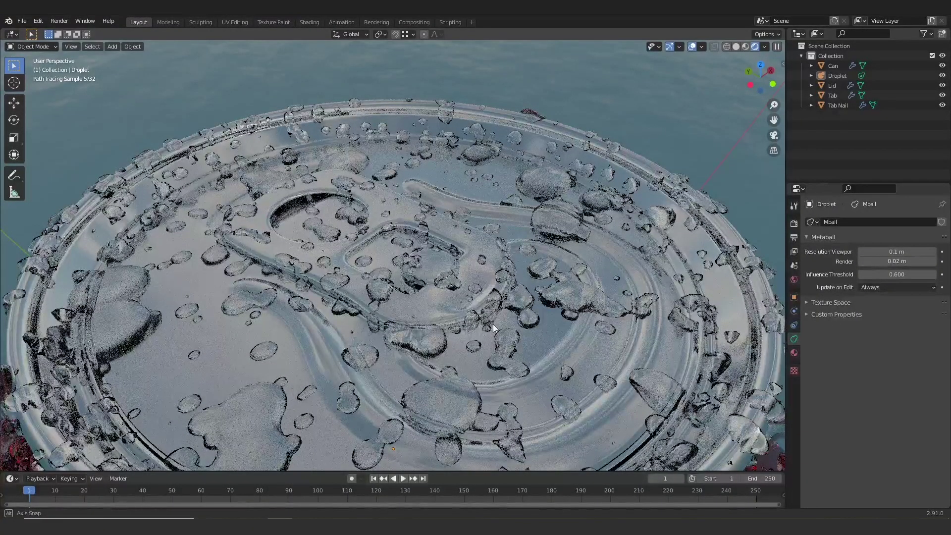